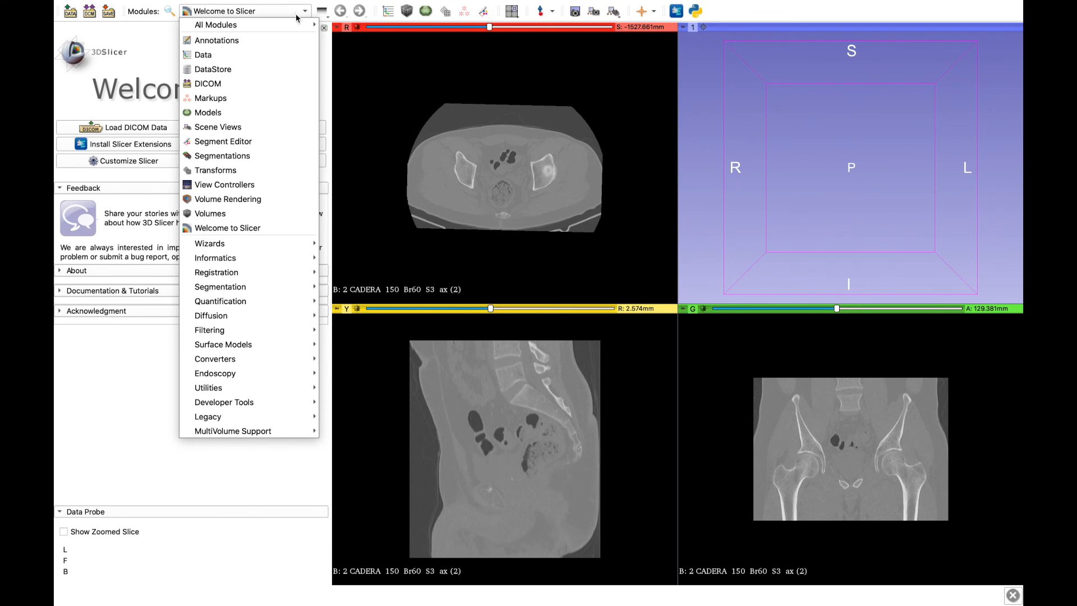
# - In the Volumes module, apply the display preset with window 350 and level 40 to the CADERA CT volume
pyautogui.click(236, 214)
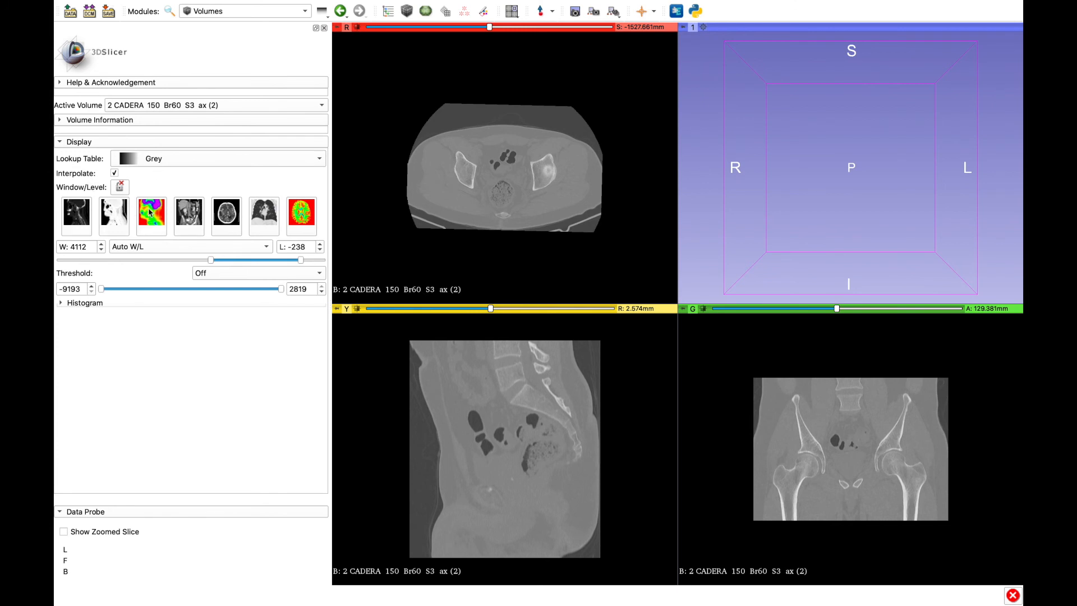
pyautogui.click(196, 214)
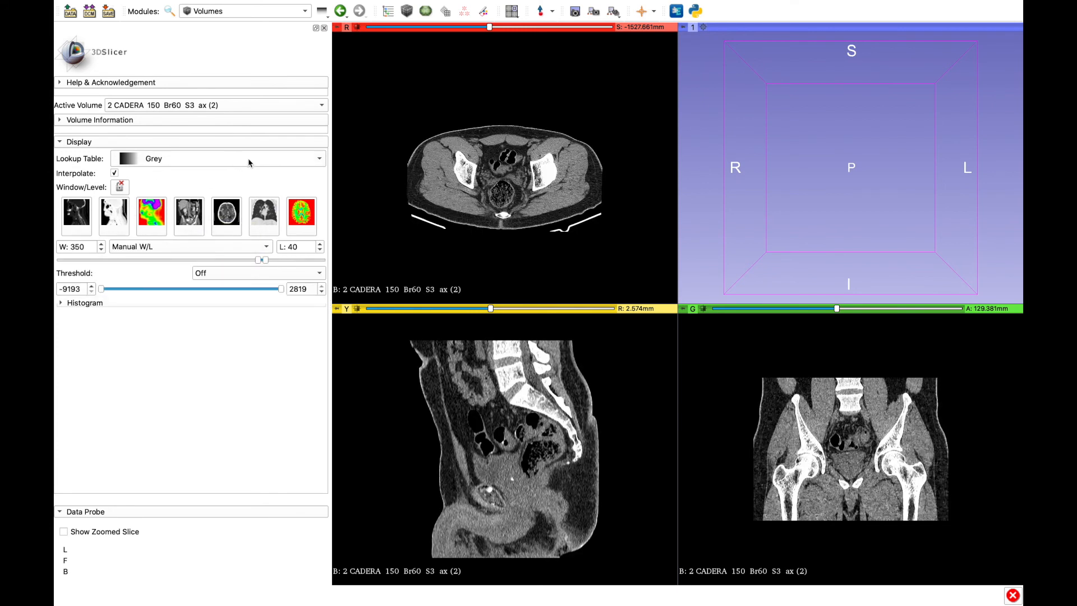
# - Switch to the Segment Editor module and add four empty segments to the segmentation
pyautogui.click(305, 11)
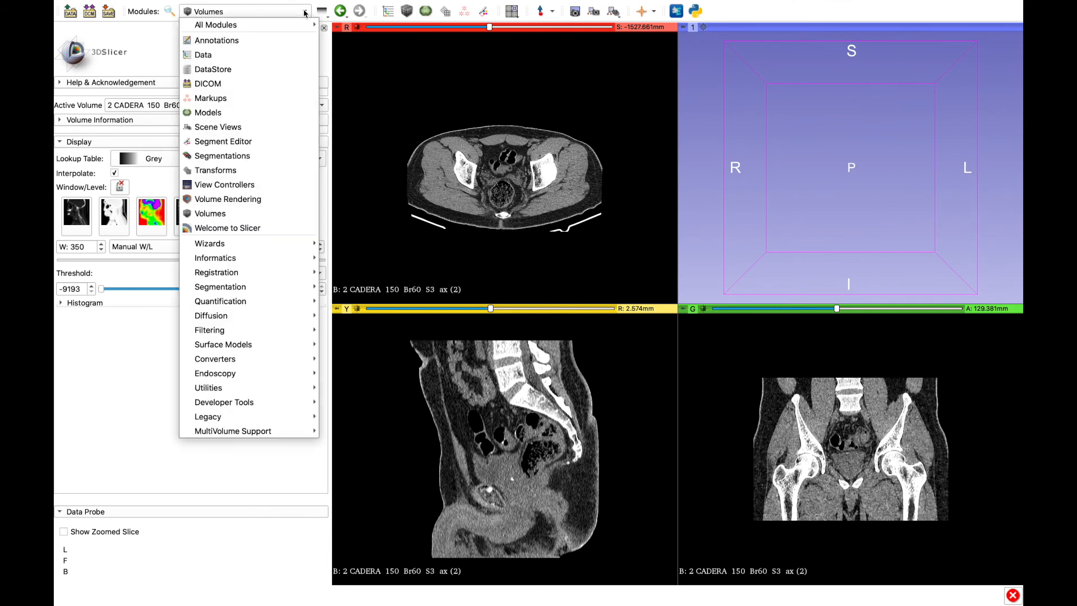
pyautogui.click(257, 143)
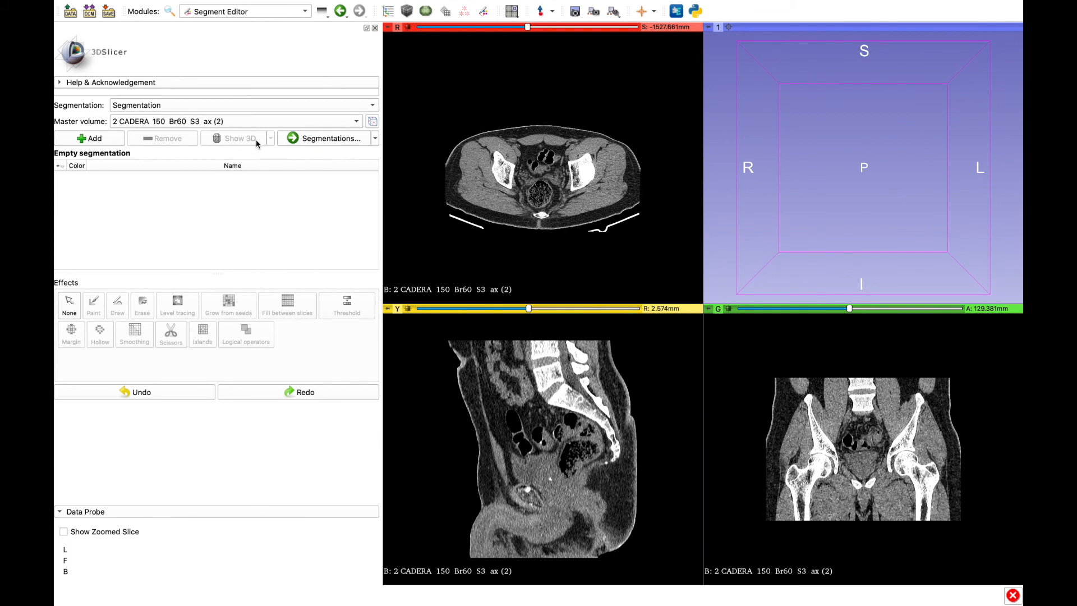
pyautogui.click(109, 138)
pyautogui.click(109, 139)
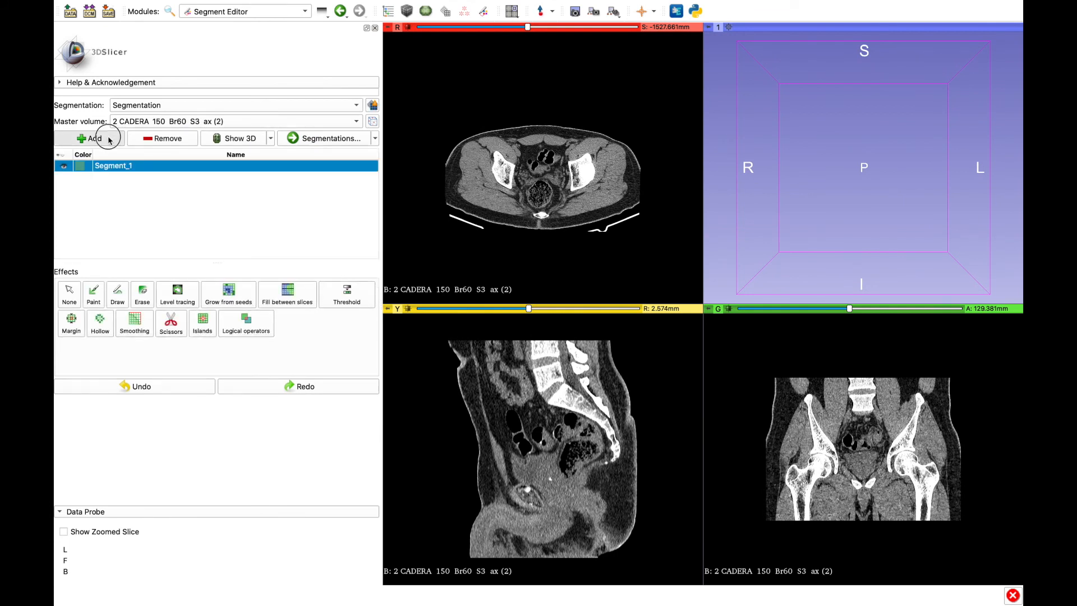
pyautogui.click(109, 139)
pyautogui.click(109, 138)
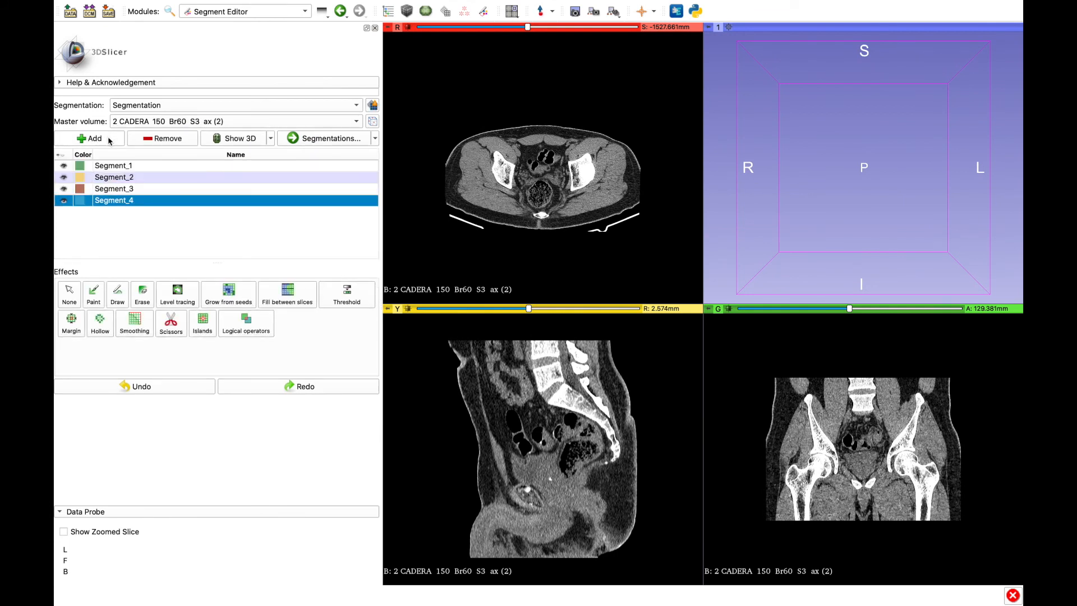
# - Rename the four segments, in list order, as mask, femur, sacrum and hip
pyautogui.doubleClick(113, 166)
pyautogui.write('mask')
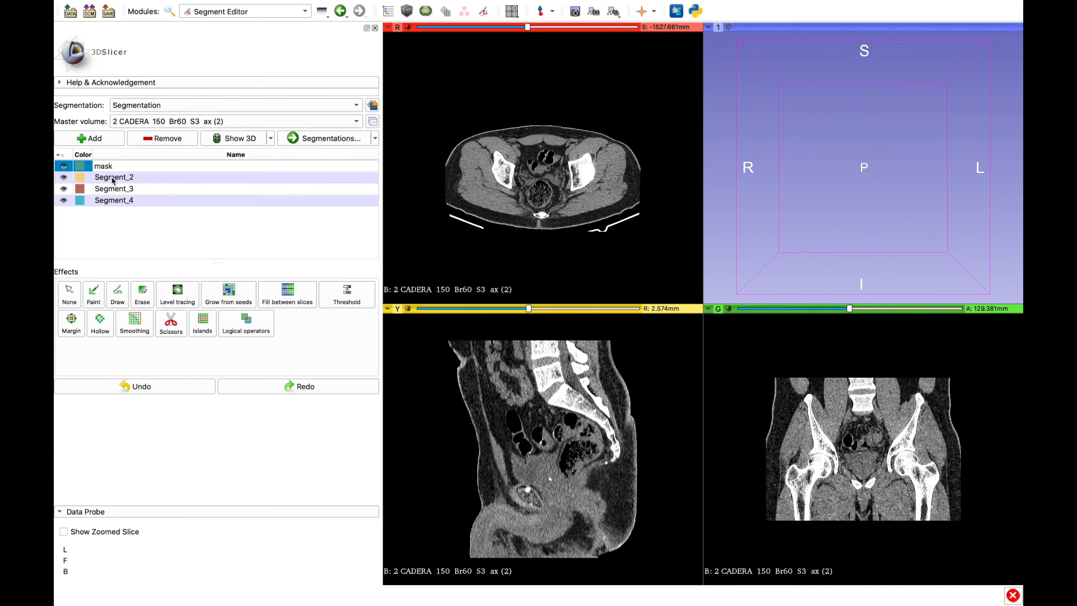
pyautogui.doubleClick(113, 178)
pyautogui.write('femur')
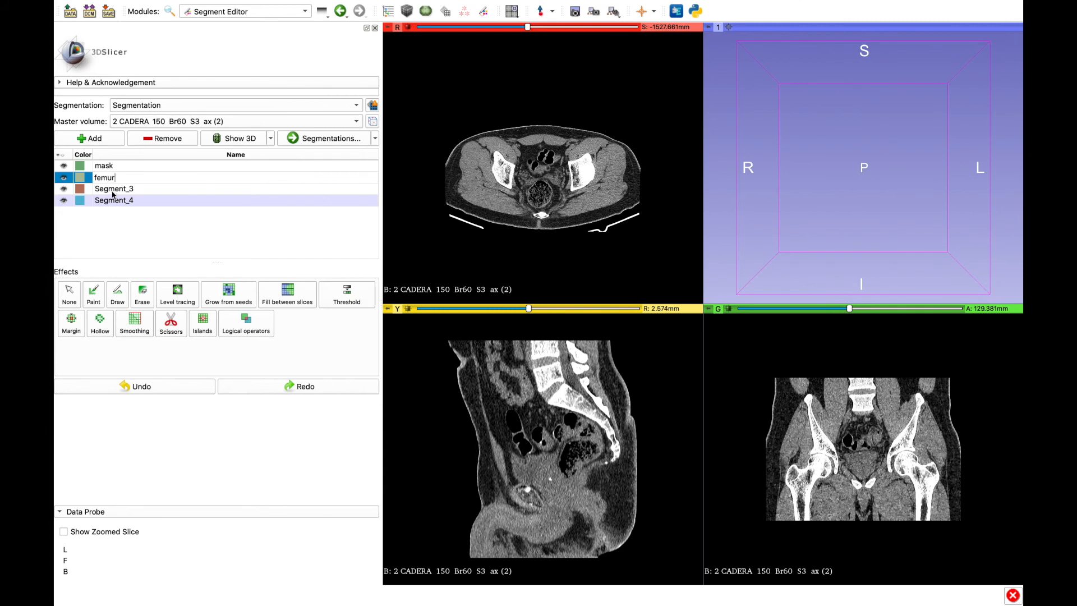
pyautogui.doubleClick(112, 189)
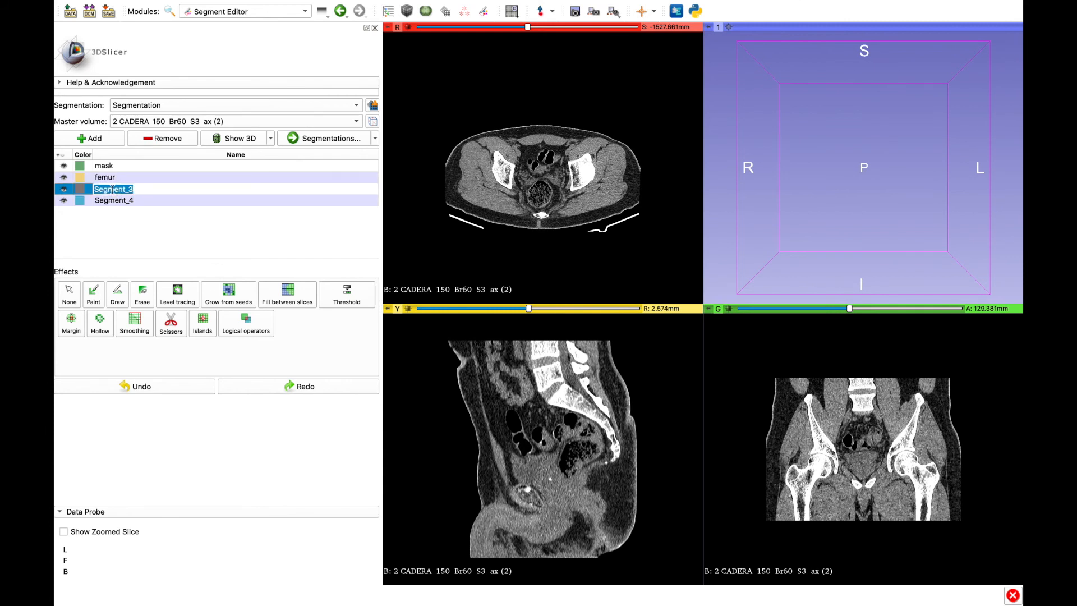
pyautogui.write('sacrum')
pyautogui.doubleClick(119, 203)
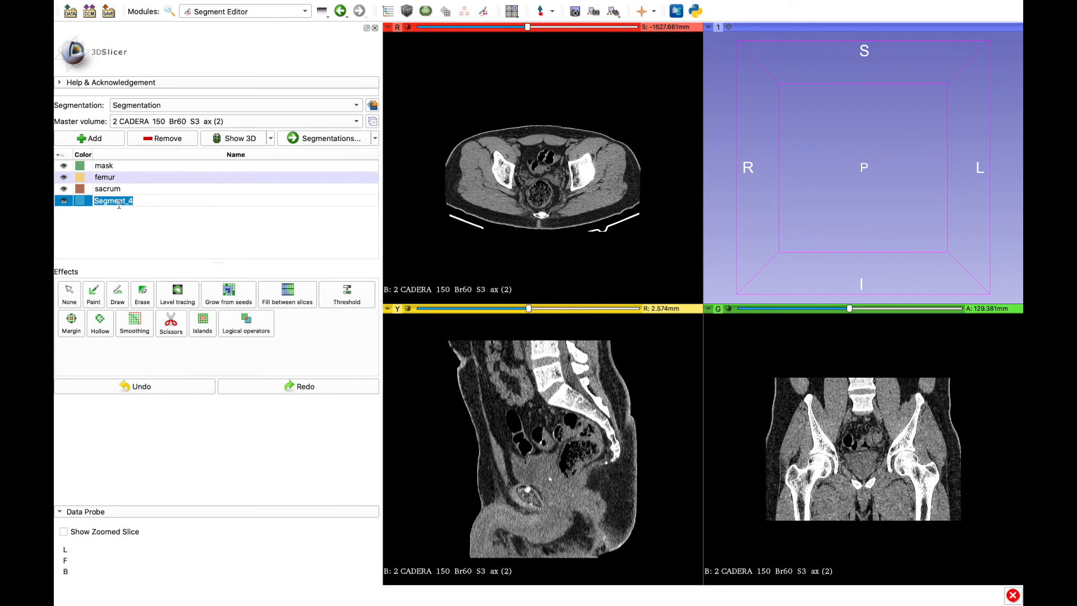
pyautogui.write('hip')
pyautogui.press('Return')
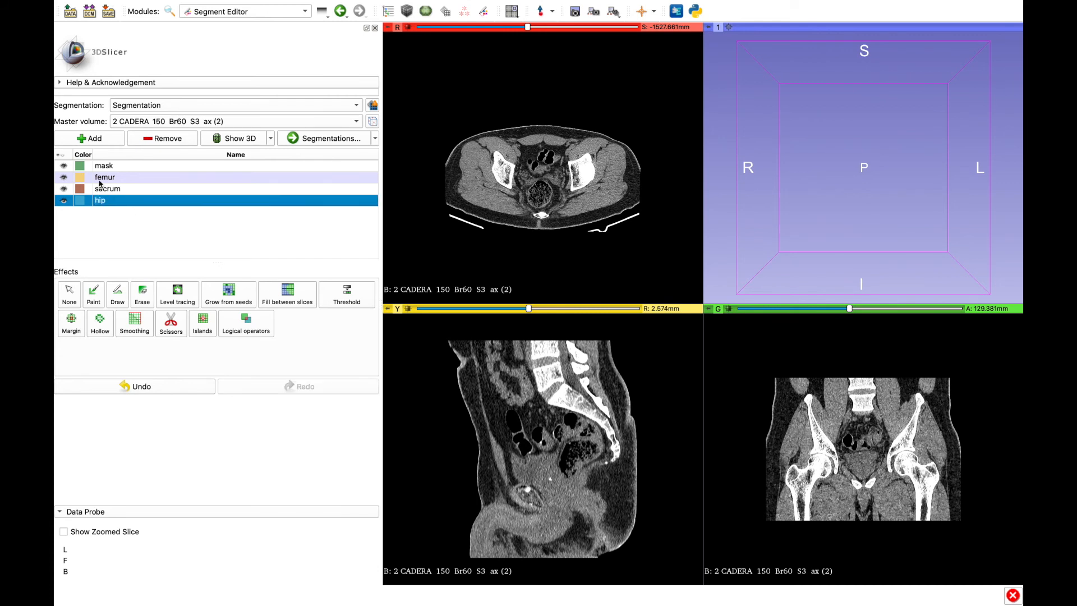
# - Set the mask segment's color to bright yellow, #e2ec17
pyautogui.doubleClick(80, 166)
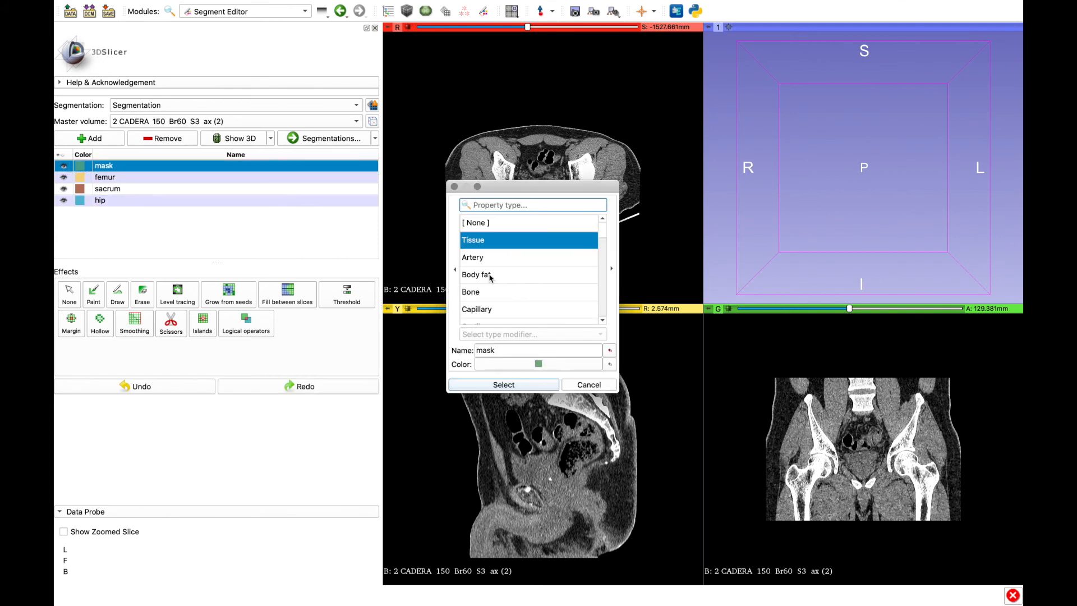
pyautogui.click(539, 363)
pyautogui.click(650, 178)
pyautogui.click(649, 174)
pyautogui.moveTo(649, 174); pyautogui.dragTo(681, 183)
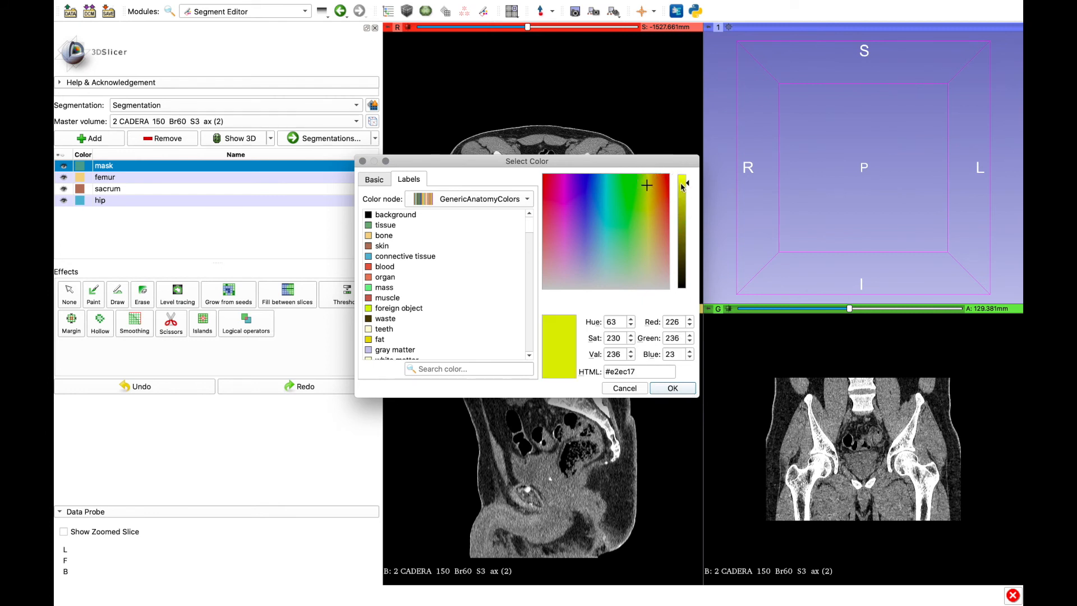
pyautogui.click(671, 388)
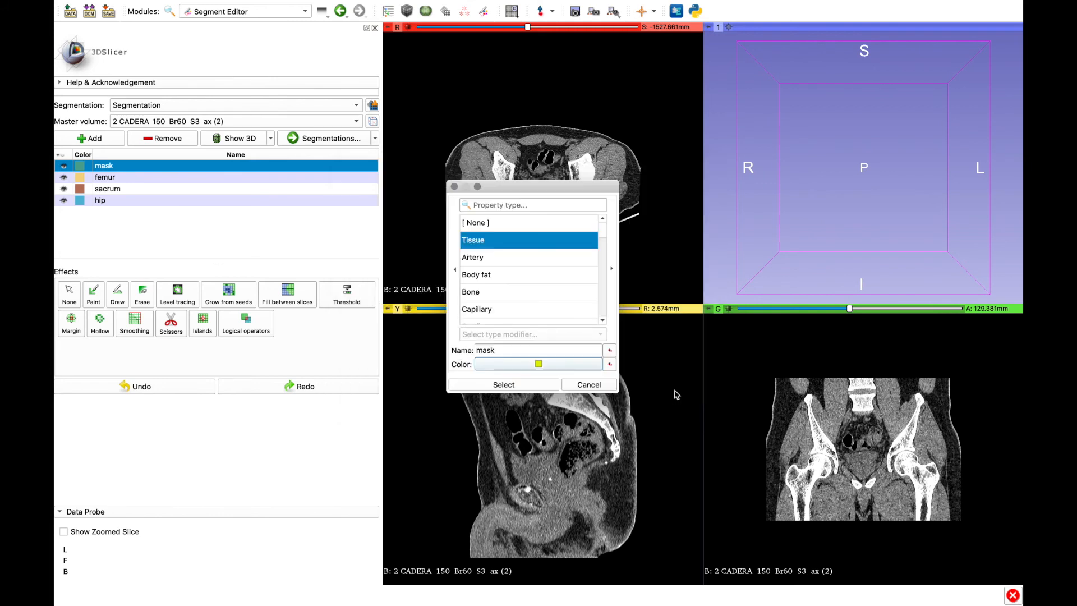
pyautogui.click(517, 384)
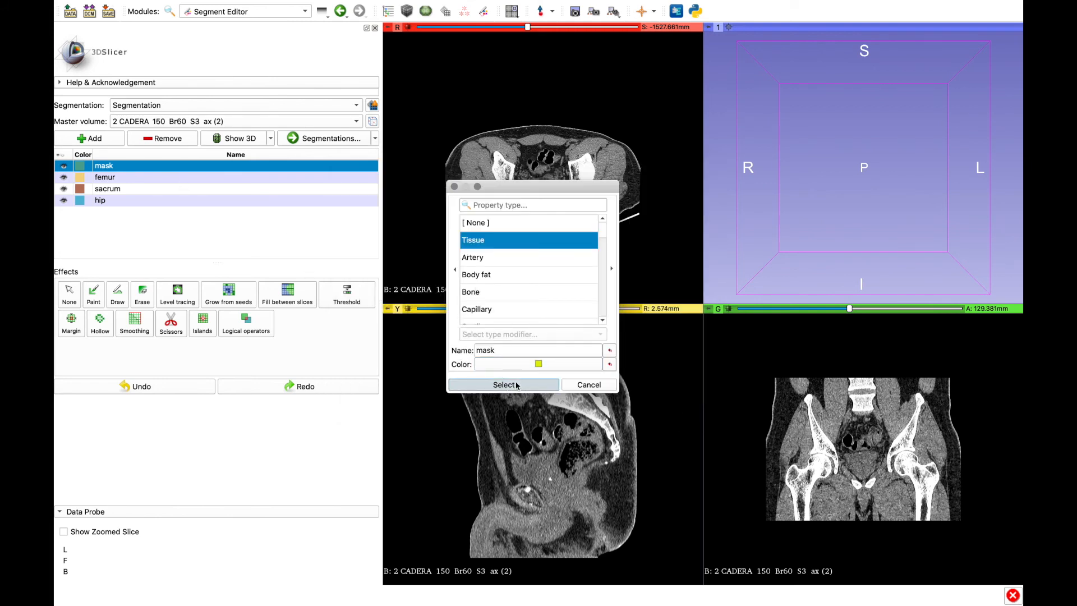
# - Change the femur segment's color to light blue, #57a2f1
pyautogui.doubleClick(83, 178)
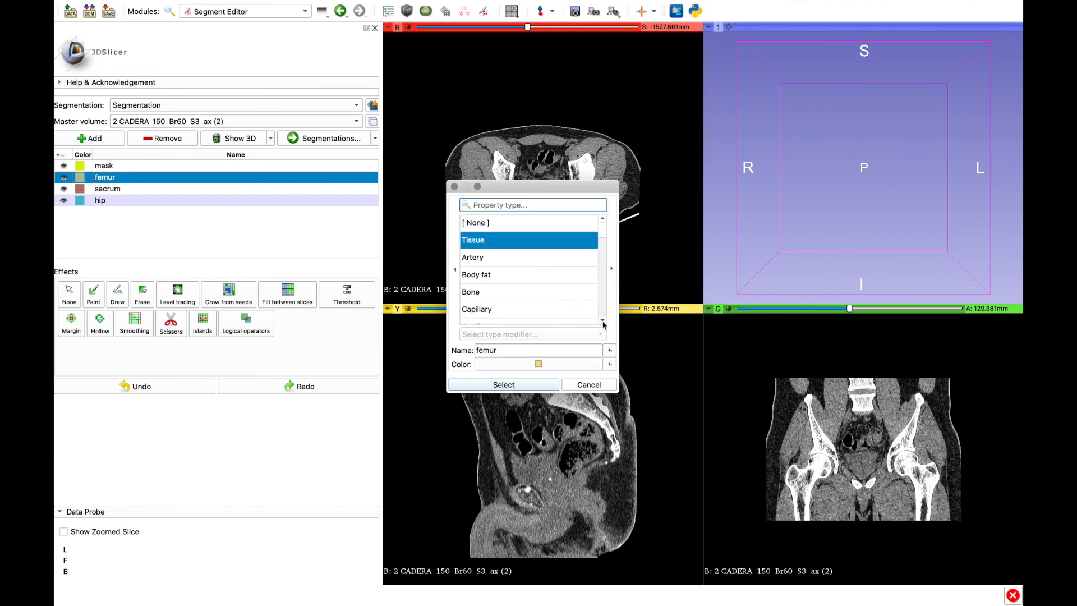
pyautogui.click(538, 364)
pyautogui.click(595, 216)
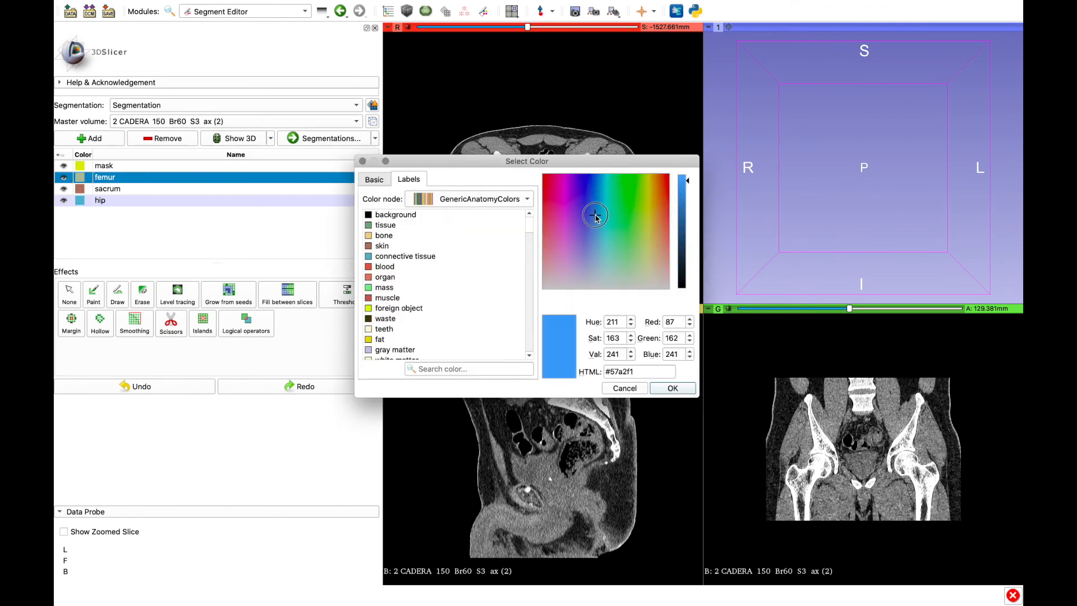
pyautogui.click(672, 388)
pyautogui.click(501, 372)
# - Recolor the sacrum segment green, using #0bb156
pyautogui.doubleClick(80, 189)
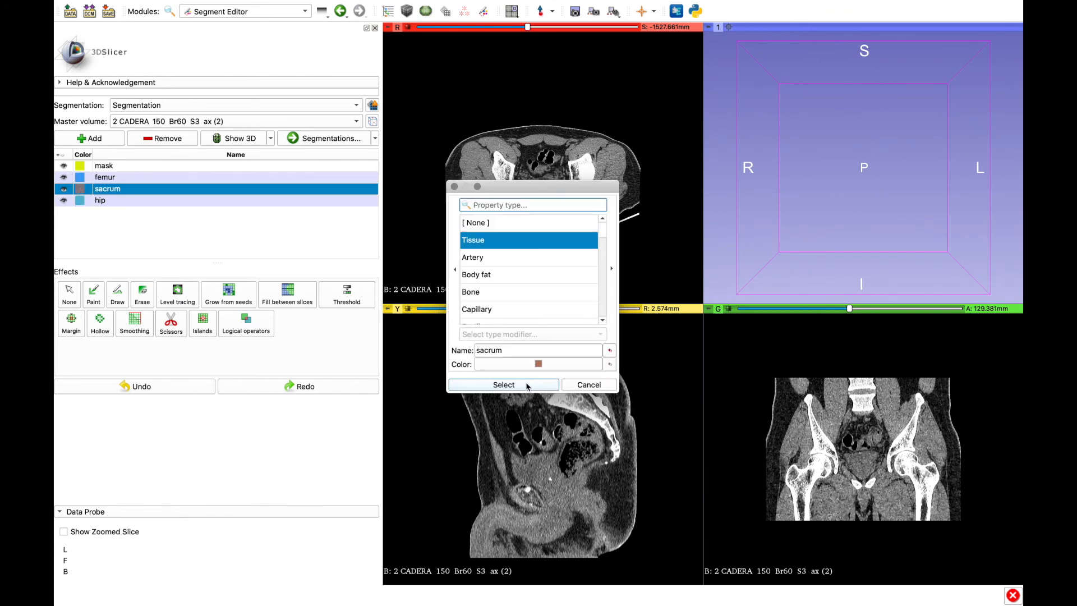
pyautogui.click(537, 363)
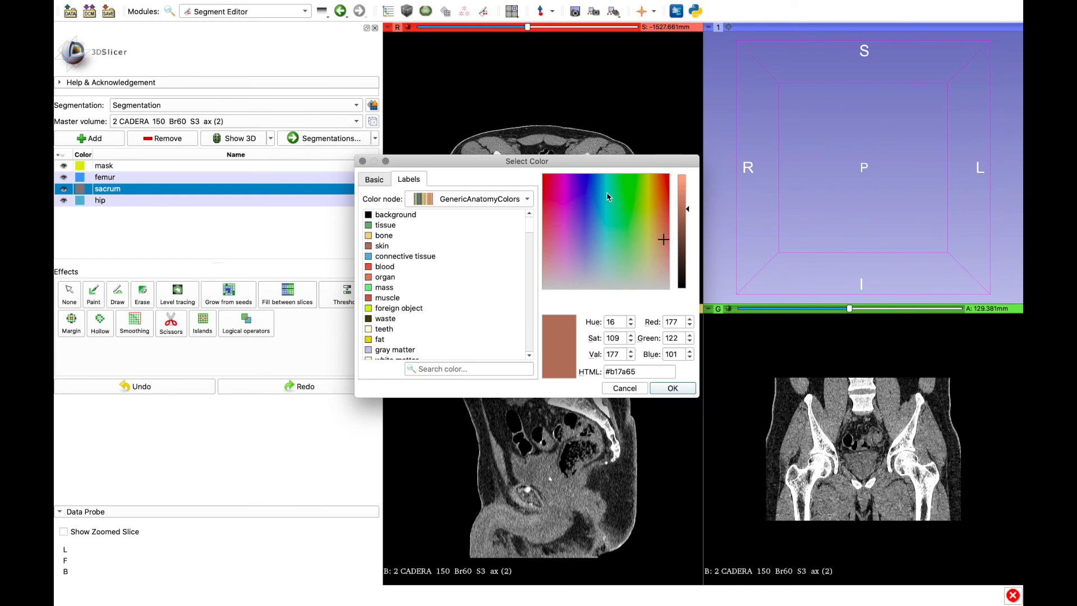
pyautogui.click(618, 183)
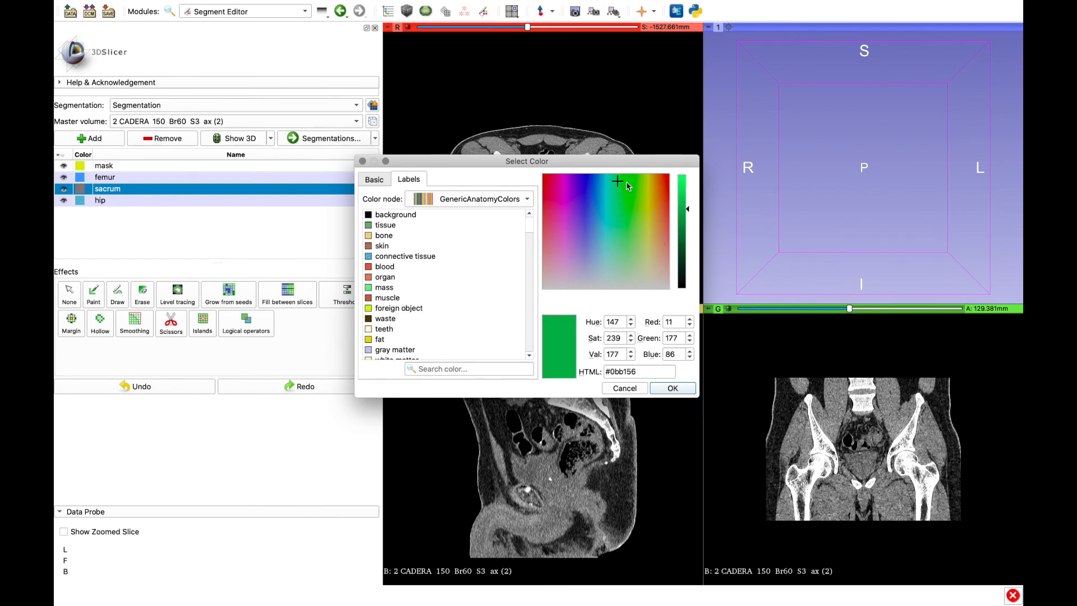
pyautogui.click(672, 387)
pyautogui.click(513, 384)
# - Give the hip segment a red color, #d20003
pyautogui.doubleClick(80, 201)
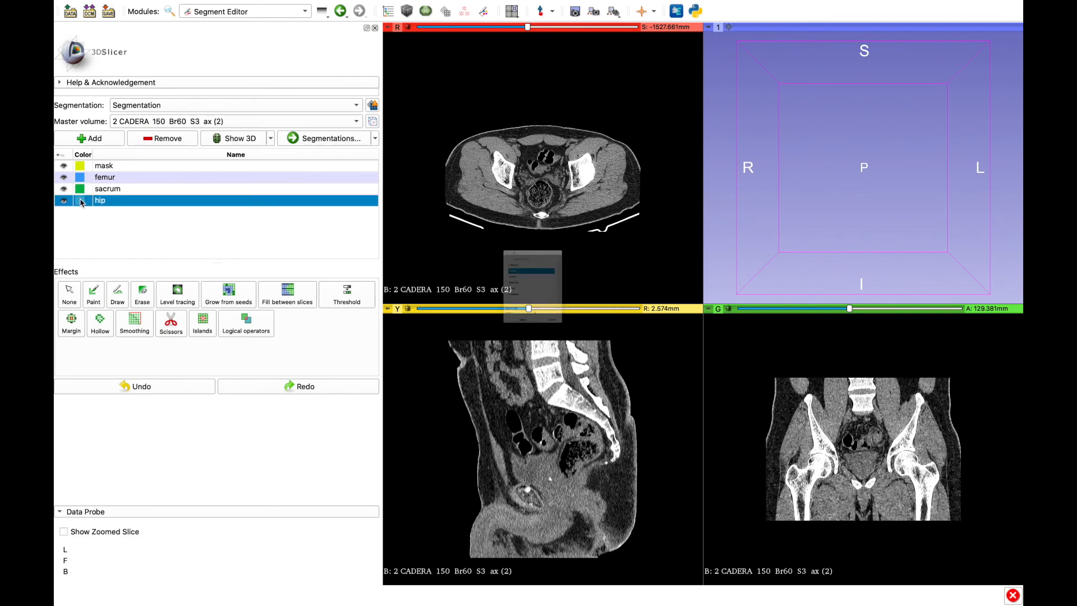
pyautogui.click(555, 366)
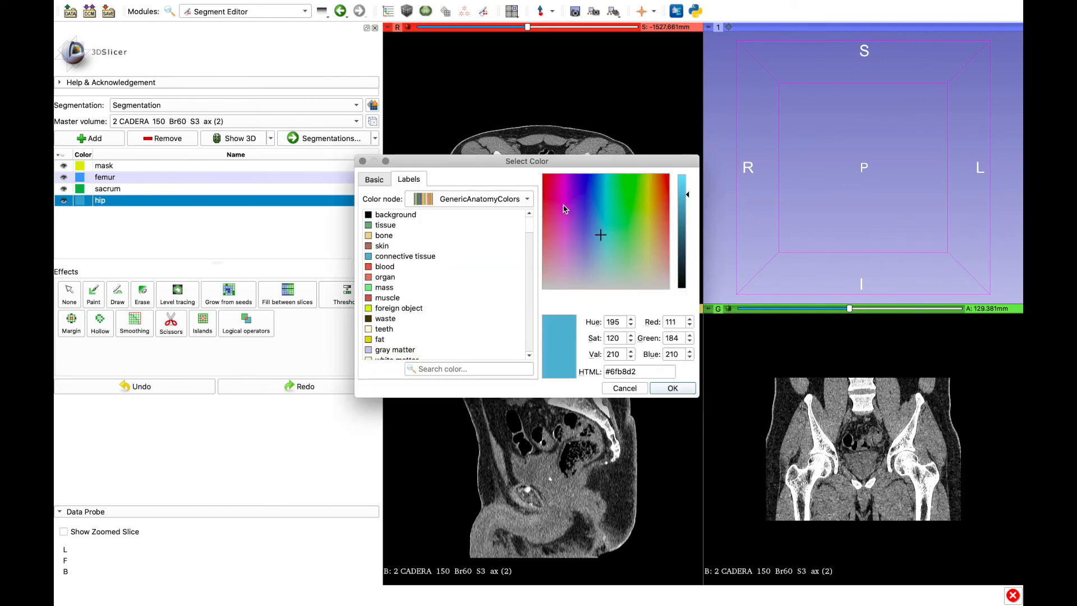
pyautogui.click(548, 178)
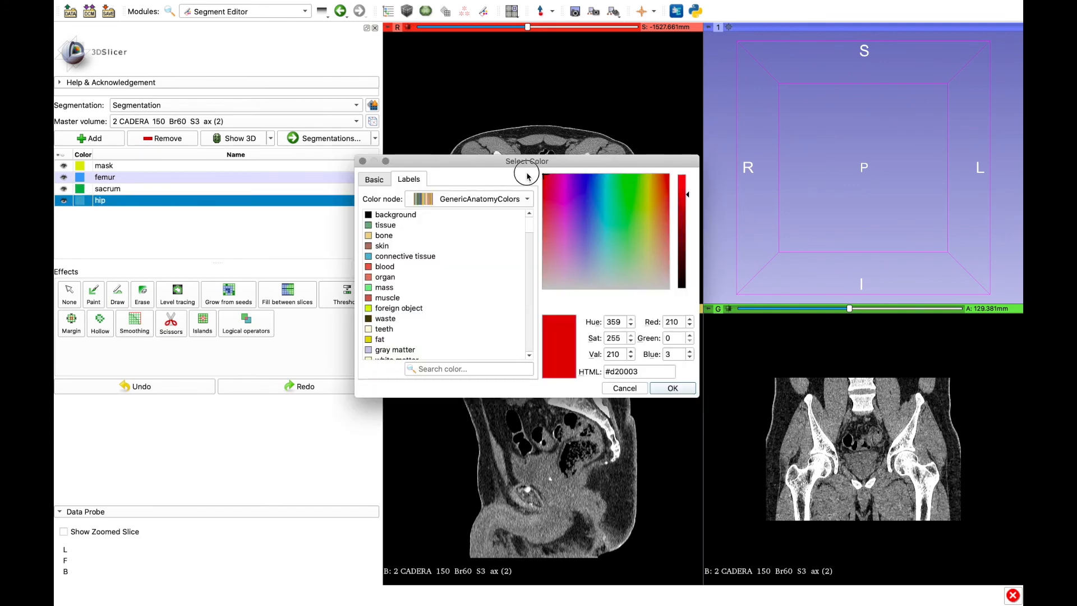
pyautogui.click(674, 387)
pyautogui.click(533, 386)
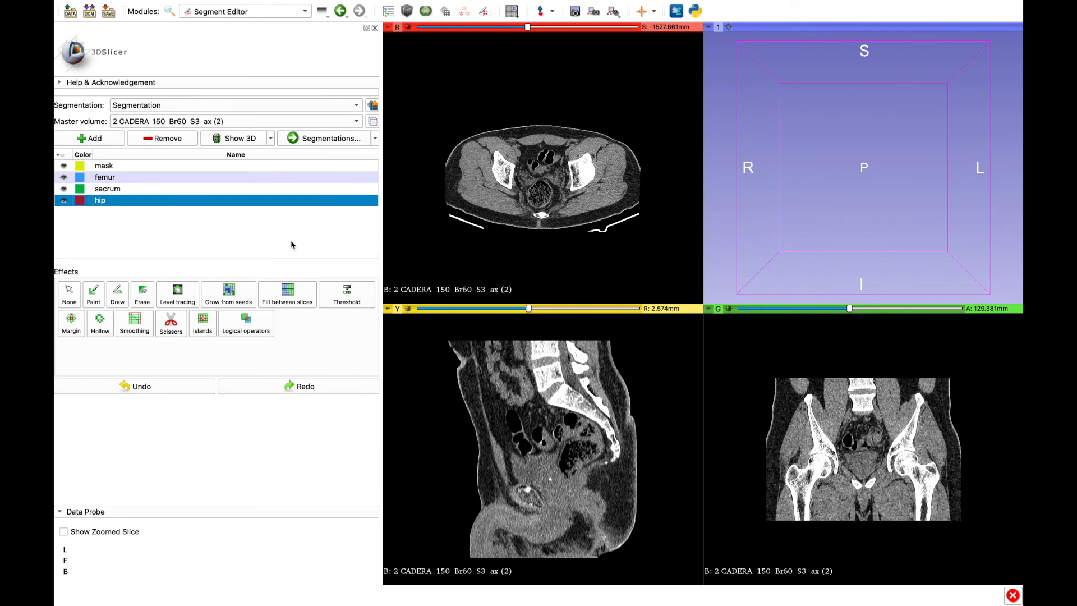
# - With the mask segment selected, set a Threshold range of 186.37 to 1818.00 covering the bone and use it for masking
pyautogui.click(230, 168)
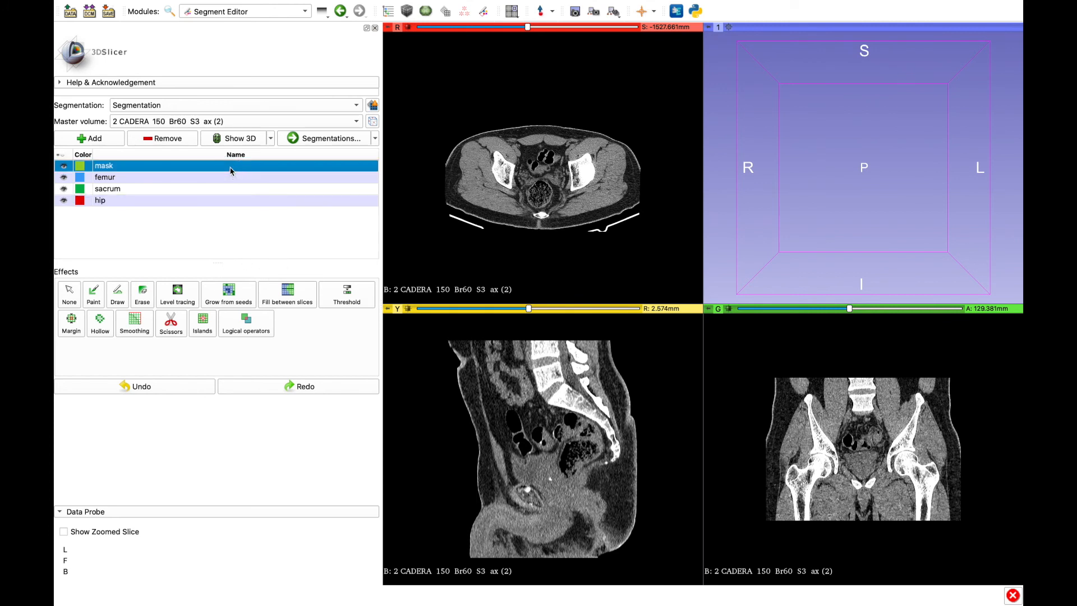
pyautogui.click(358, 300)
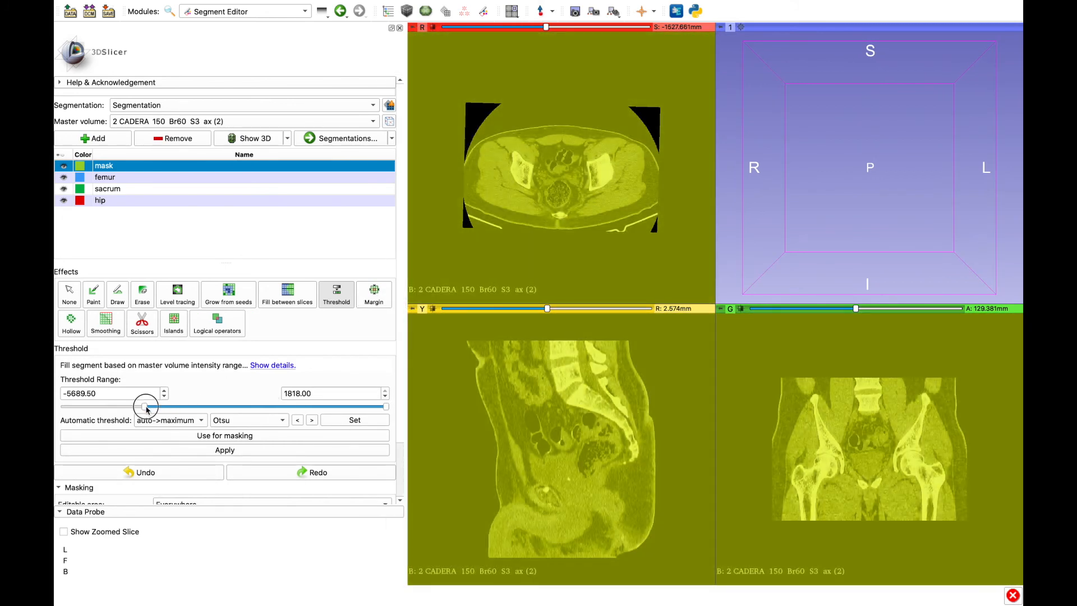
pyautogui.moveTo(145, 406); pyautogui.dragTo(333, 406)
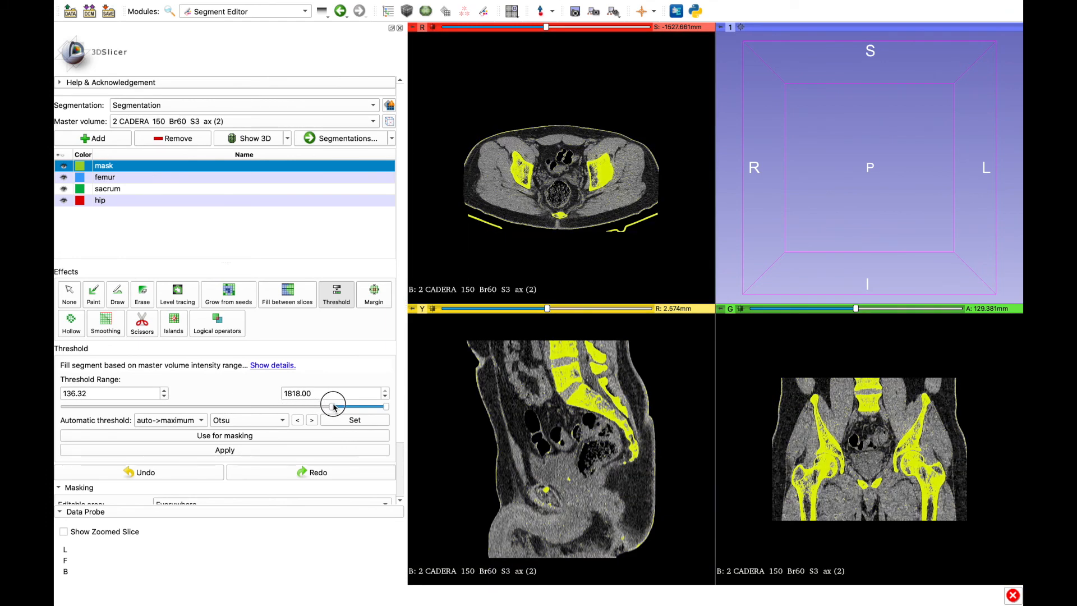
pyautogui.moveTo(333, 406); pyautogui.dragTo(334, 406)
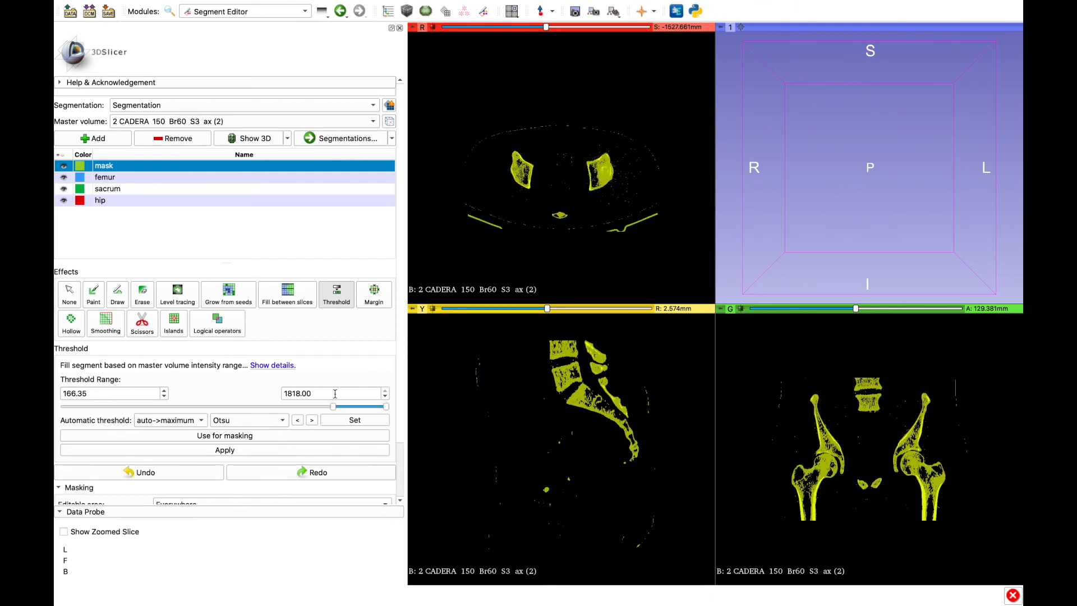
pyautogui.moveTo(336, 405); pyautogui.dragTo(336, 406)
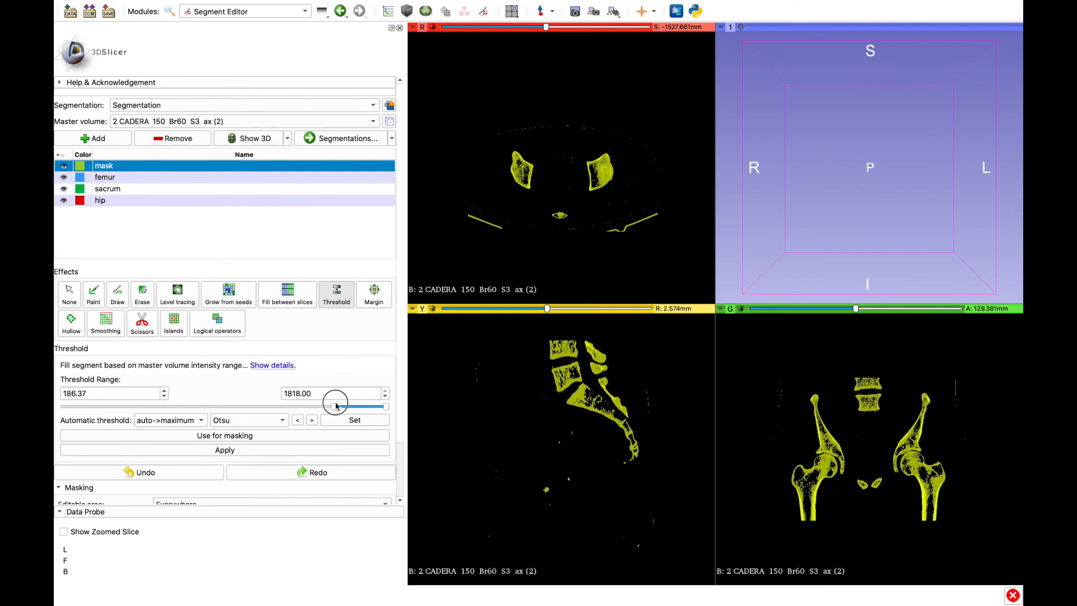
pyautogui.moveTo(598, 163); pyautogui.dragTo(598, 164)
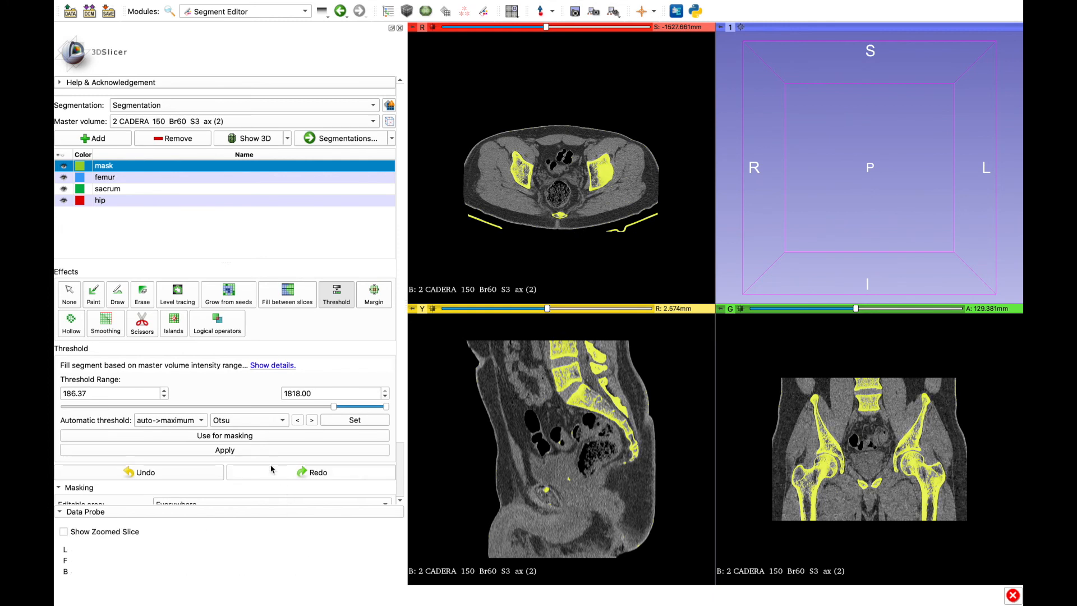
pyautogui.click(277, 436)
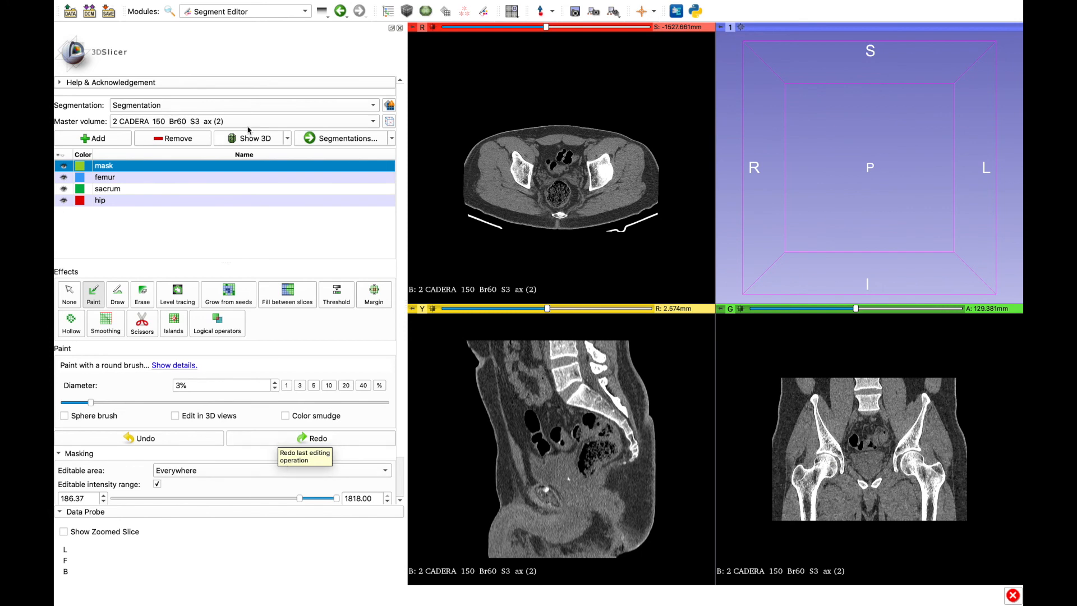
# - Change the view layout to Red slice only so the axial slice fills the viewing area
pyautogui.moveTo(261, 5)
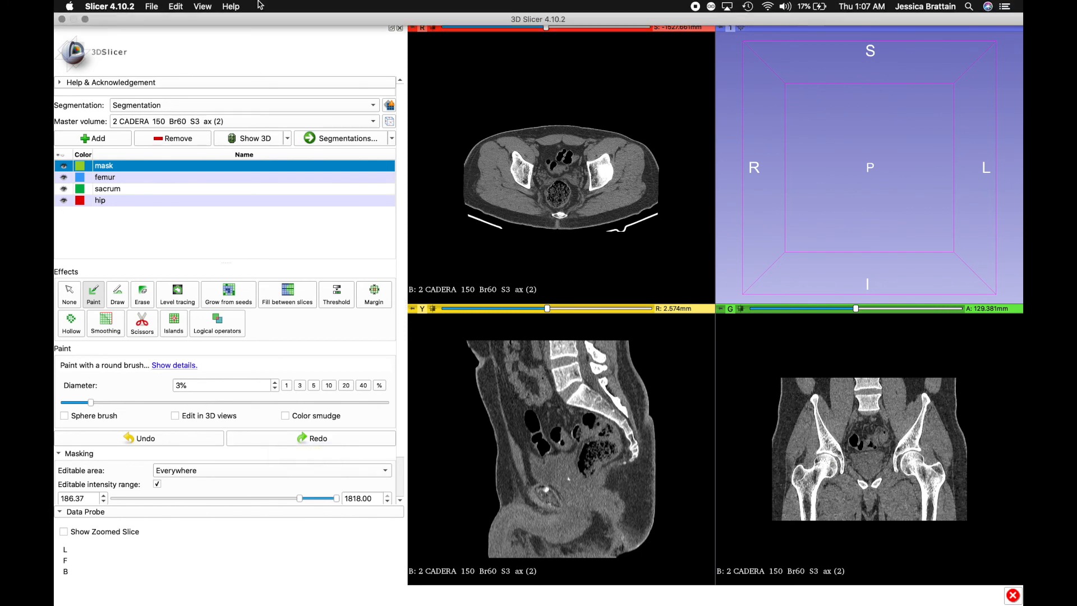
pyautogui.click(208, 5)
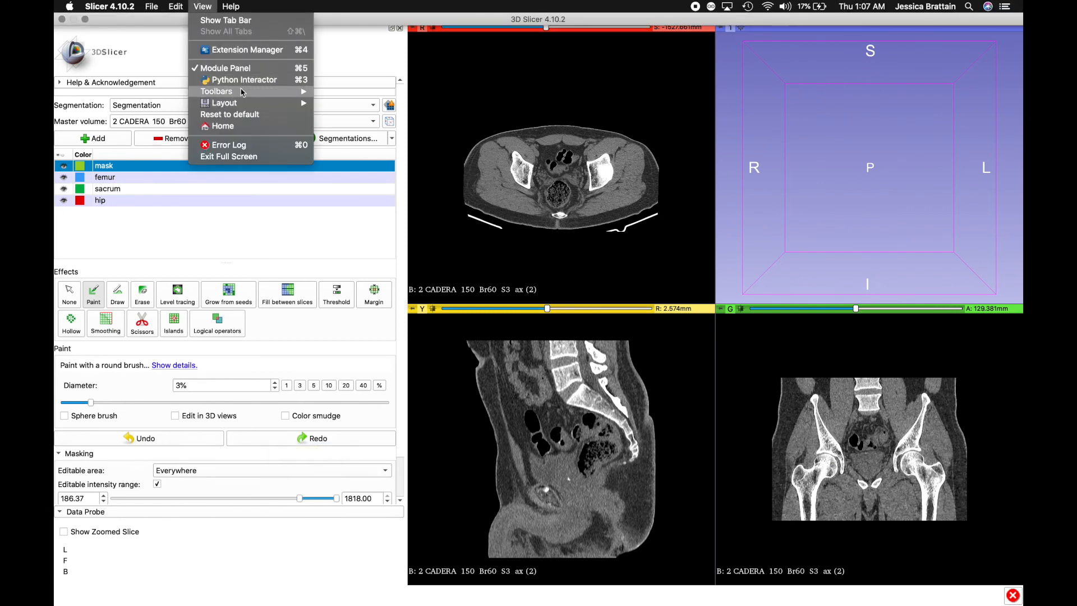
pyautogui.moveTo(244, 102)
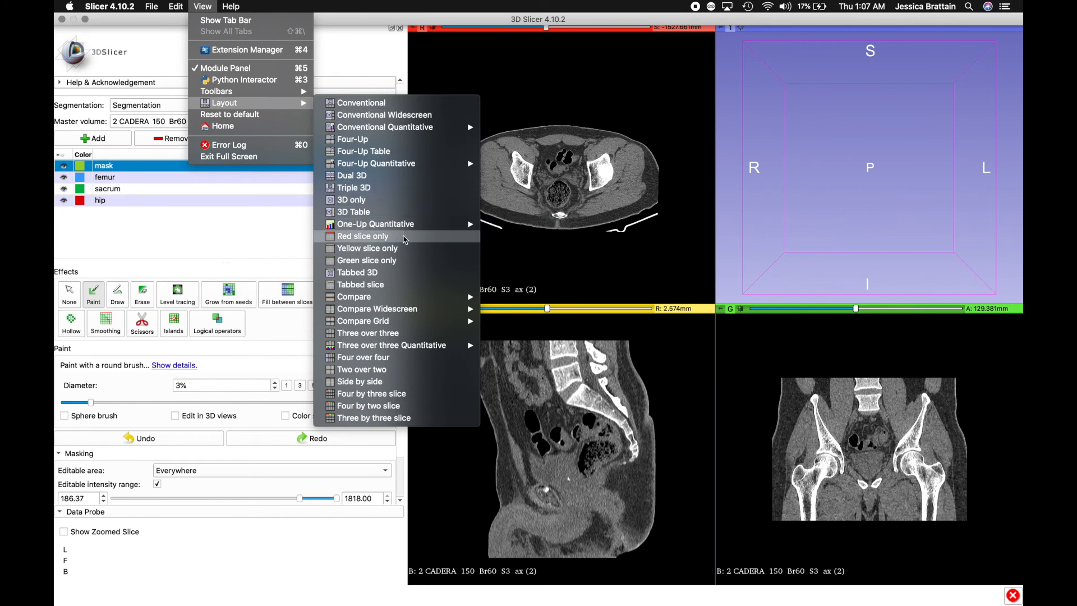
pyautogui.click(403, 238)
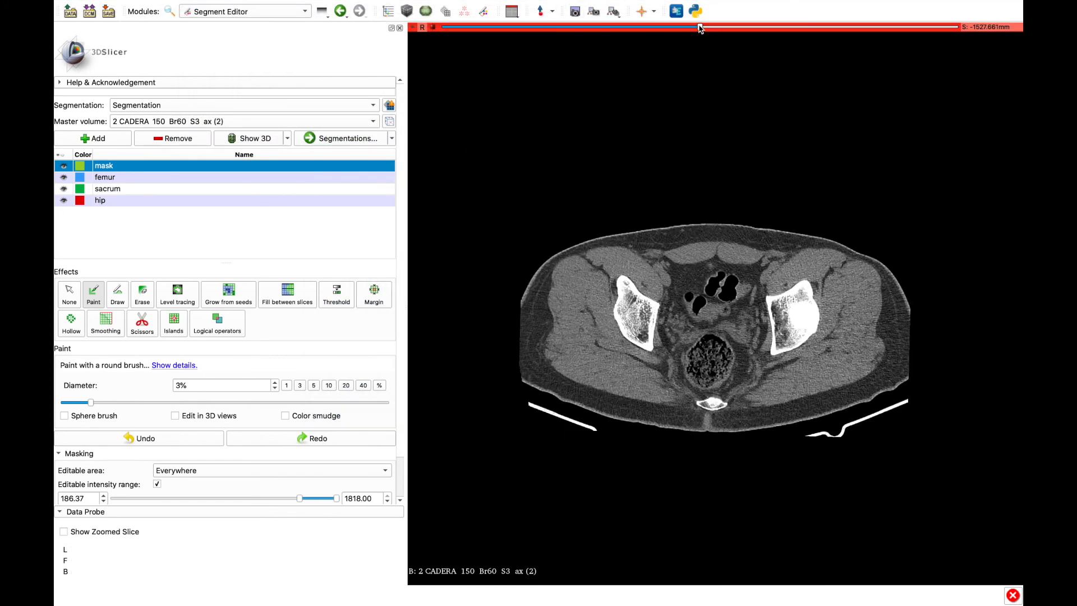
# - On the axial slice at S -1544.661 mm, paint both femoral heads into the femur segment with a 3% brush
pyautogui.moveTo(699, 28); pyautogui.dragTo(669, 33)
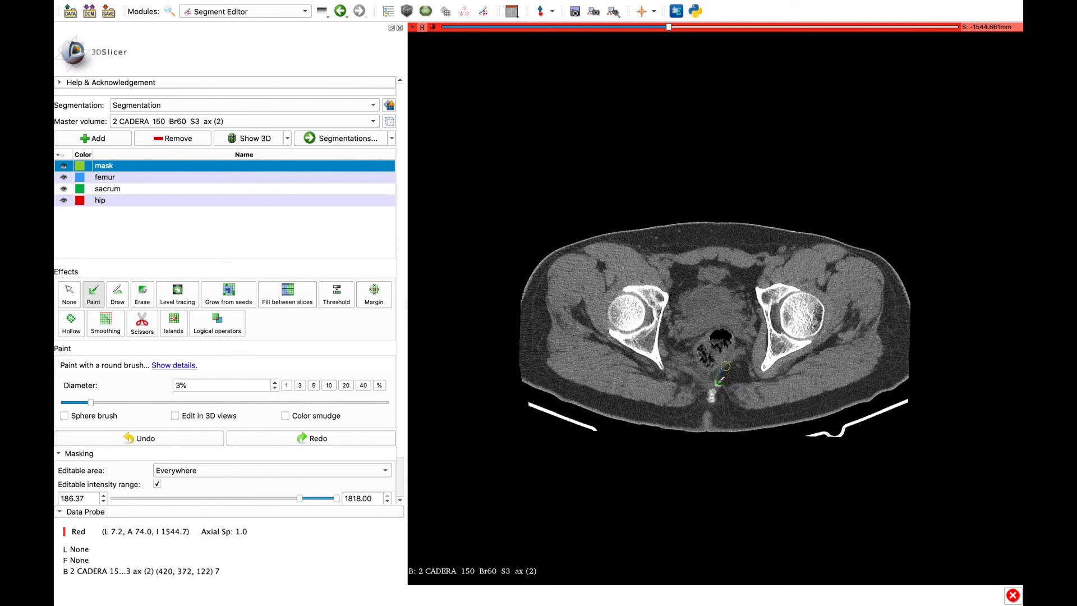
pyautogui.click(717, 399)
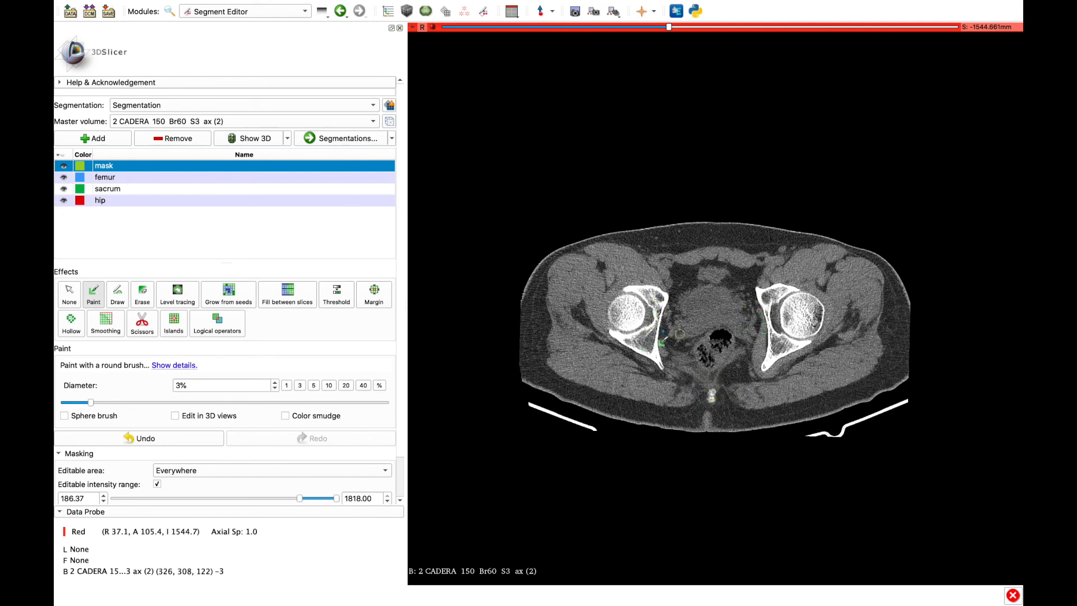
pyautogui.click(110, 178)
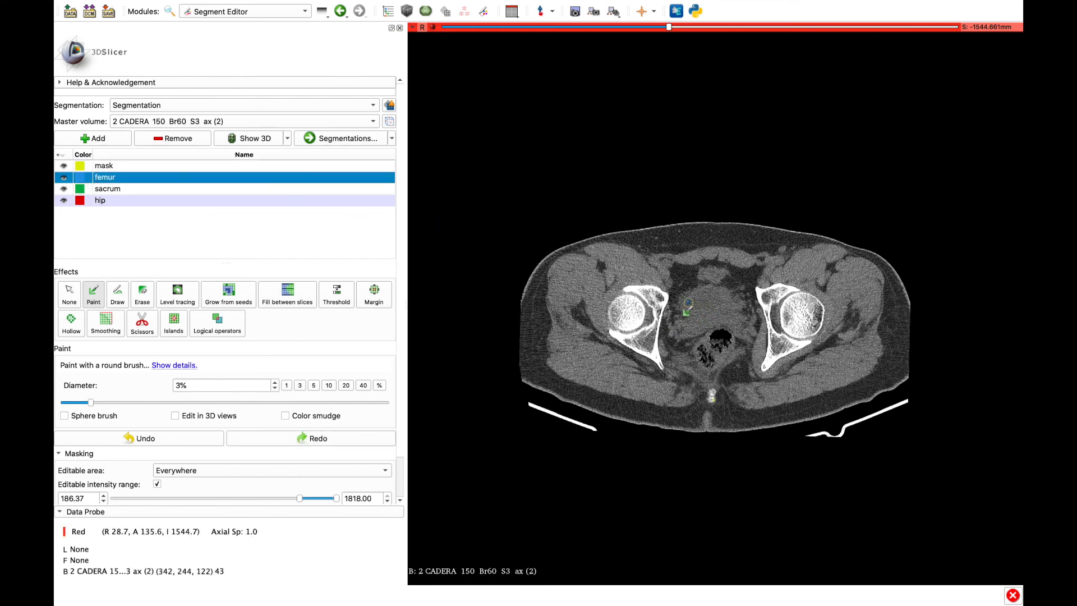
pyautogui.moveTo(633, 311)
pyautogui.mouseDown()
pyautogui.moveTo(622, 311)
pyautogui.moveTo(625, 297)
pyautogui.moveTo(613, 312)
pyautogui.moveTo(622, 309)
pyautogui.mouseUp()
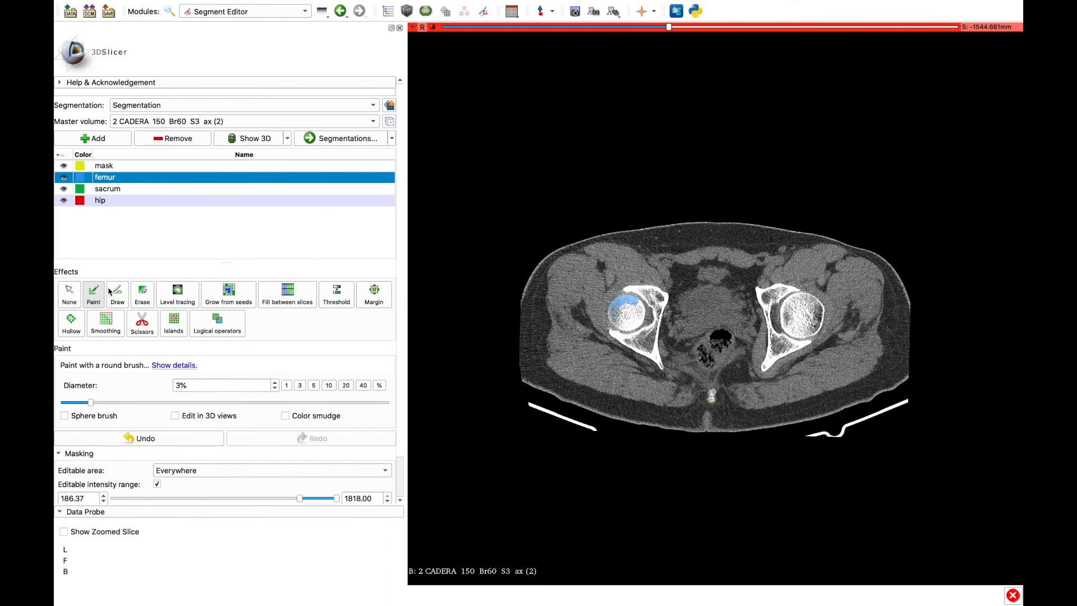
pyautogui.moveTo(617, 308)
pyautogui.mouseDown()
pyautogui.moveTo(608, 319)
pyautogui.moveTo(619, 328)
pyautogui.moveTo(613, 319)
pyautogui.moveTo(640, 318)
pyautogui.moveTo(636, 303)
pyautogui.mouseUp()
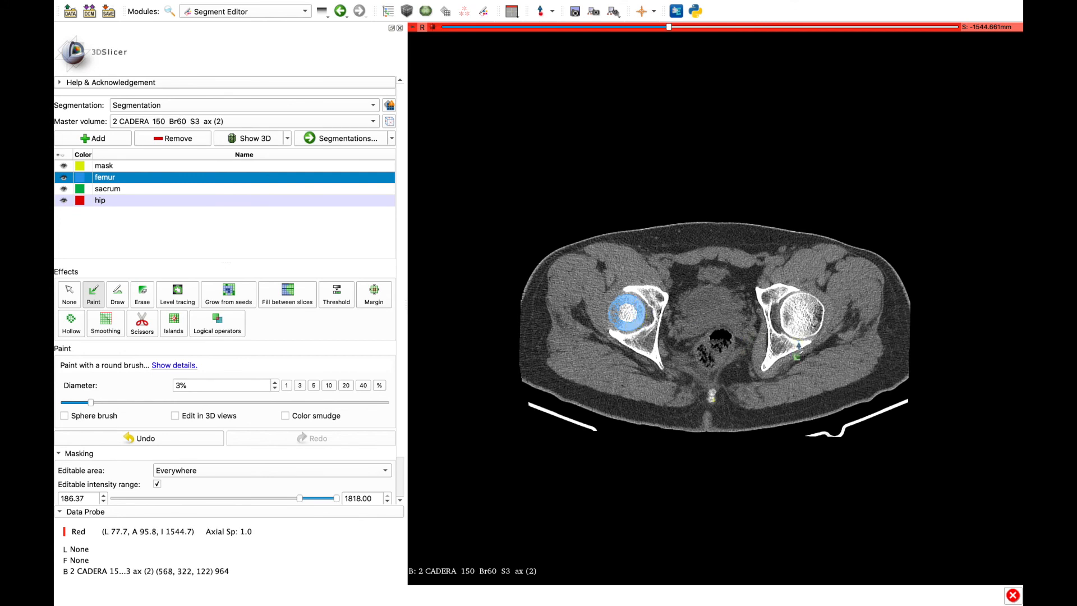
pyautogui.moveTo(818, 300); pyautogui.dragTo(792, 300)
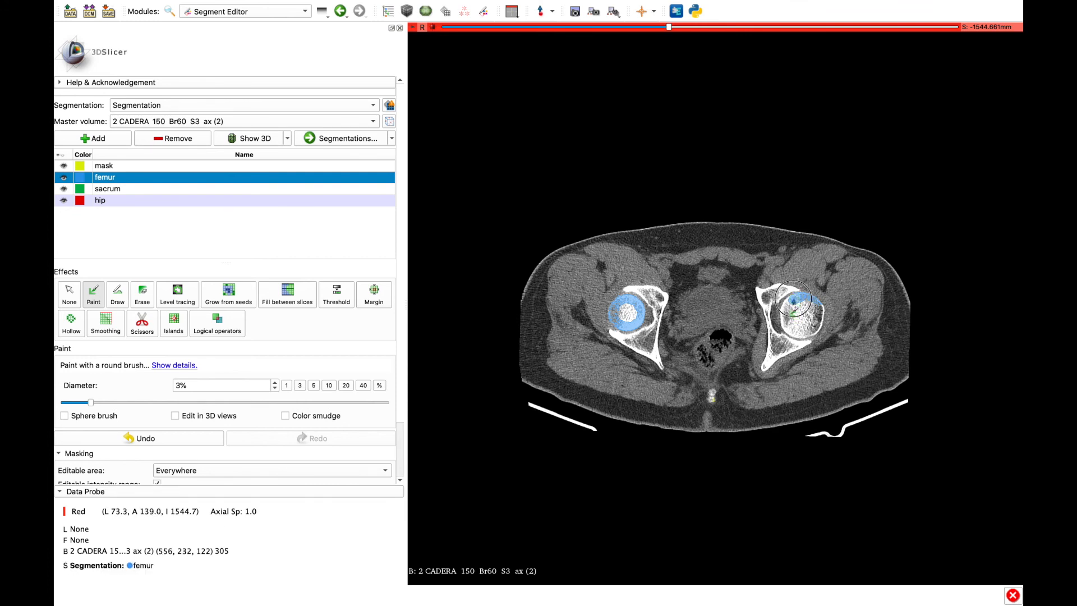
pyautogui.moveTo(784, 310)
pyautogui.mouseDown()
pyautogui.moveTo(791, 334)
pyautogui.moveTo(814, 336)
pyautogui.moveTo(822, 306)
pyautogui.mouseUp()
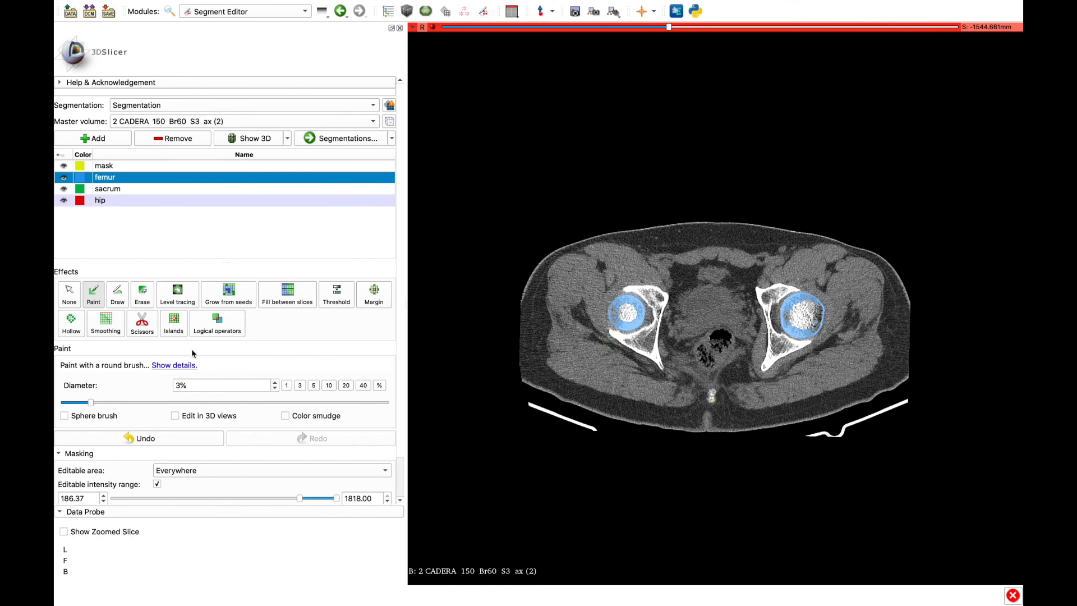
# - Paint the small tailbone spot at the back of the axial slice into the sacrum segment
pyautogui.click(145, 190)
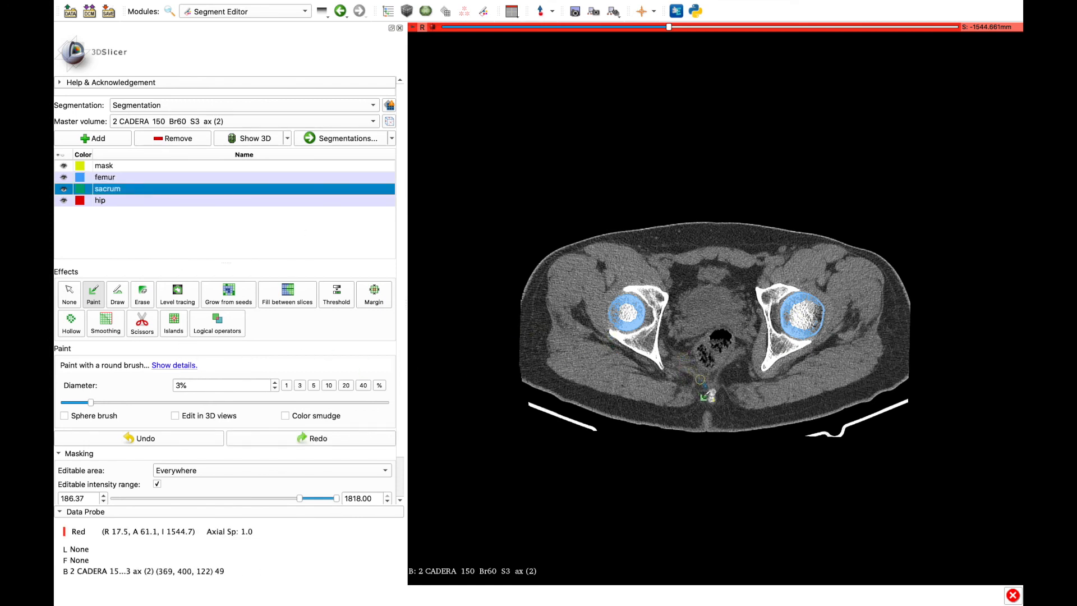
pyautogui.moveTo(710, 392); pyautogui.dragTo(711, 398)
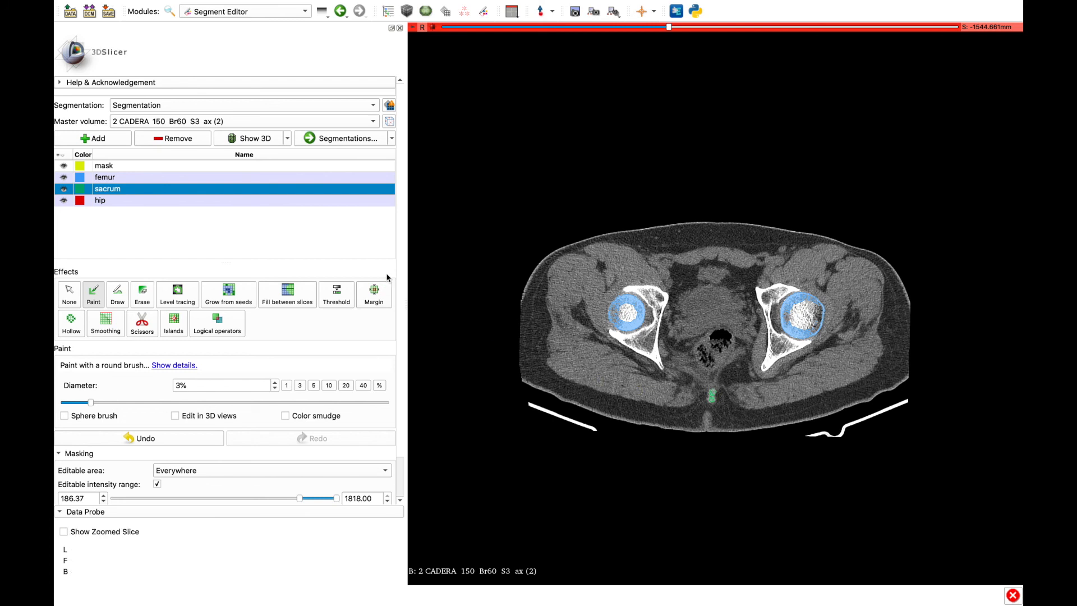
# - Select the hip segment, reduce the brush diameter to 2%, and paint the hip bone around the patient's right femoral head
pyautogui.click(197, 201)
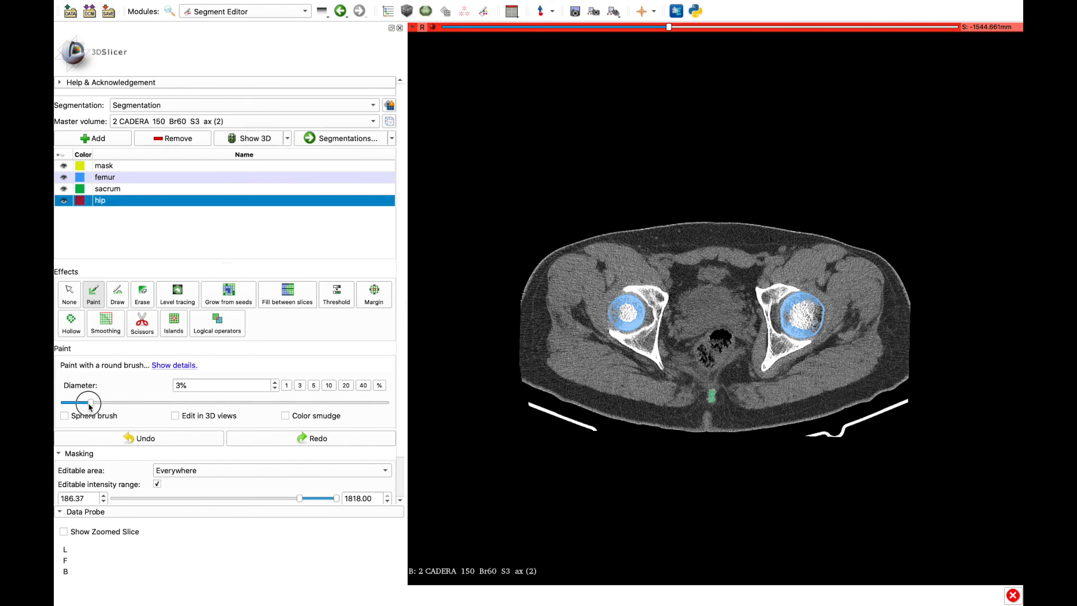
pyautogui.moveTo(85, 404); pyautogui.dragTo(81, 403)
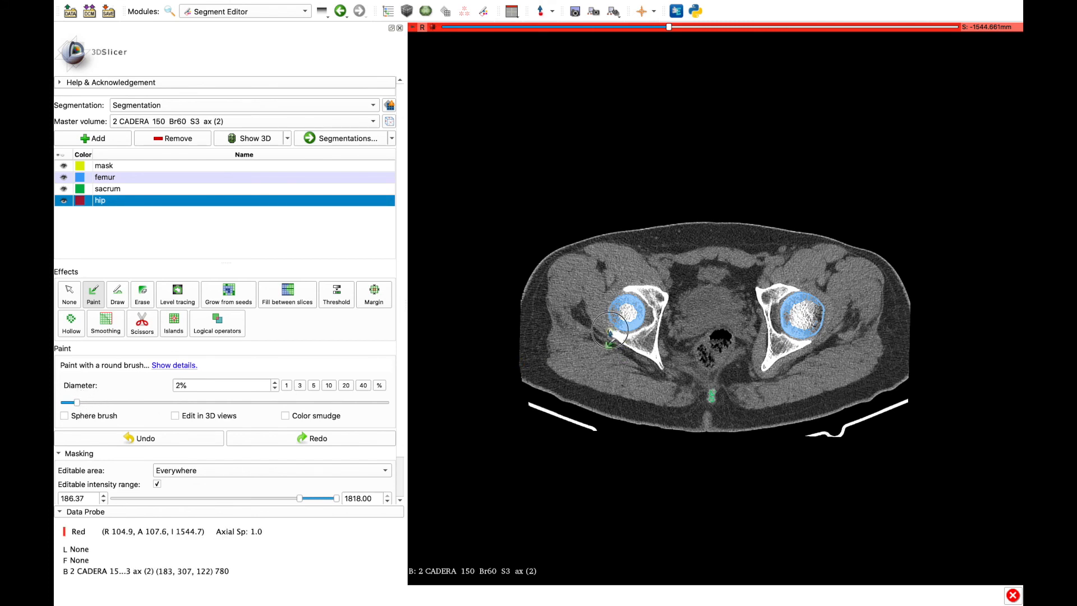
pyautogui.moveTo(614, 330); pyautogui.dragTo(638, 332)
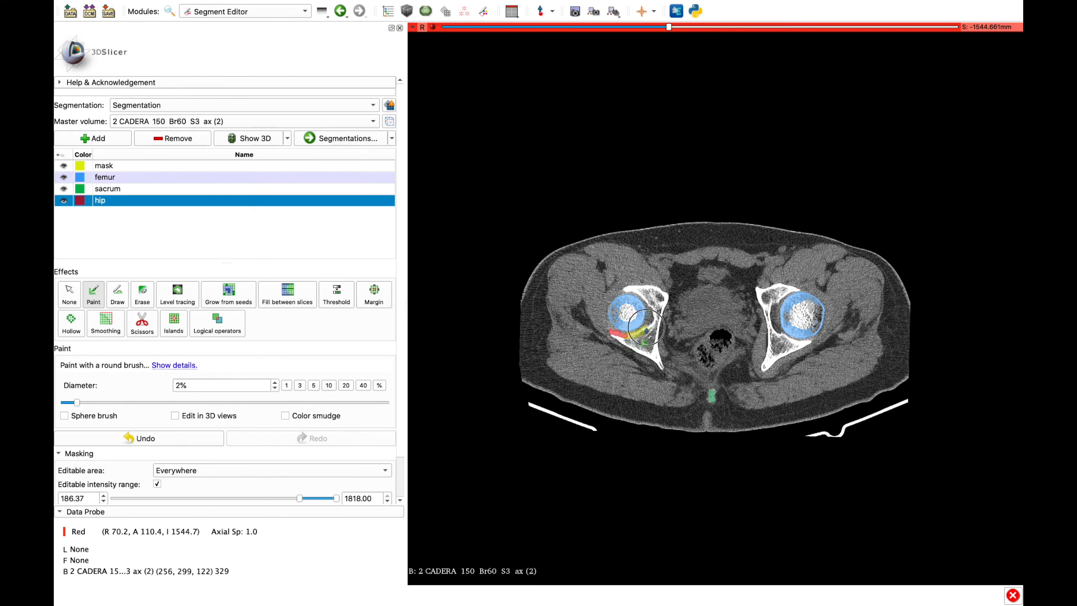
pyautogui.moveTo(647, 327)
pyautogui.mouseDown()
pyautogui.moveTo(651, 304)
pyautogui.moveTo(625, 293)
pyautogui.mouseUp()
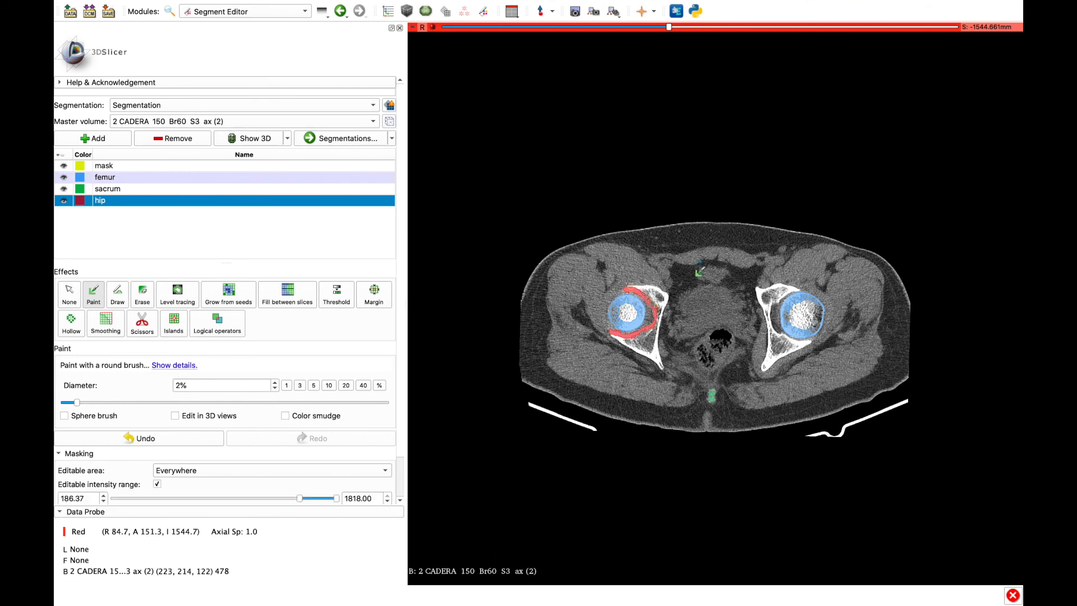
pyautogui.moveTo(615, 335)
pyautogui.mouseDown()
pyautogui.moveTo(664, 369)
pyautogui.moveTo(655, 335)
pyautogui.moveTo(665, 310)
pyautogui.mouseUp()
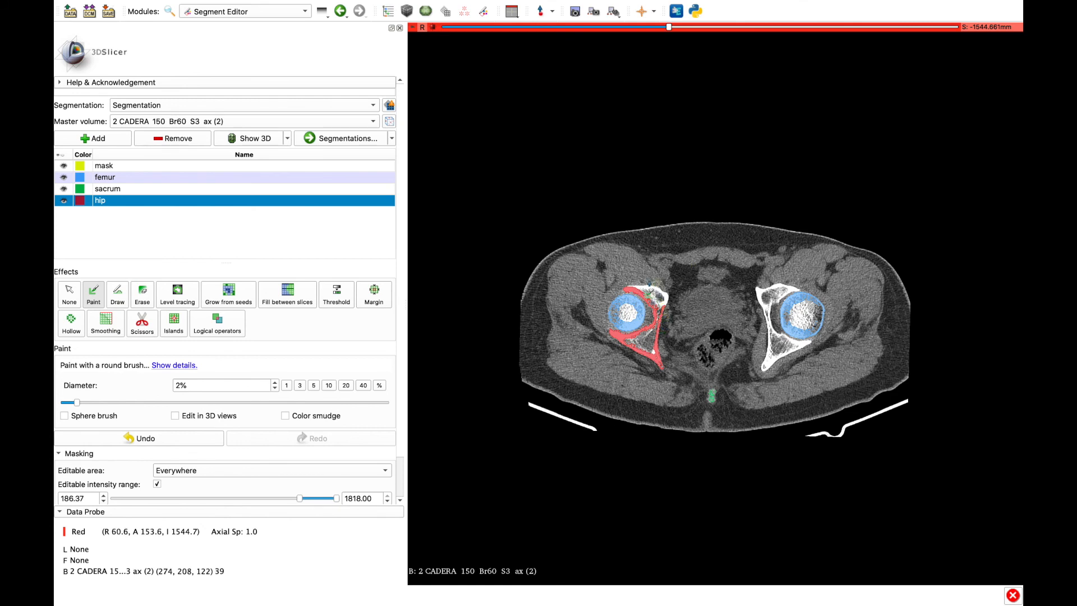
pyautogui.moveTo(636, 287)
pyautogui.mouseDown()
pyautogui.moveTo(668, 298)
pyautogui.moveTo(661, 314)
pyautogui.mouseUp()
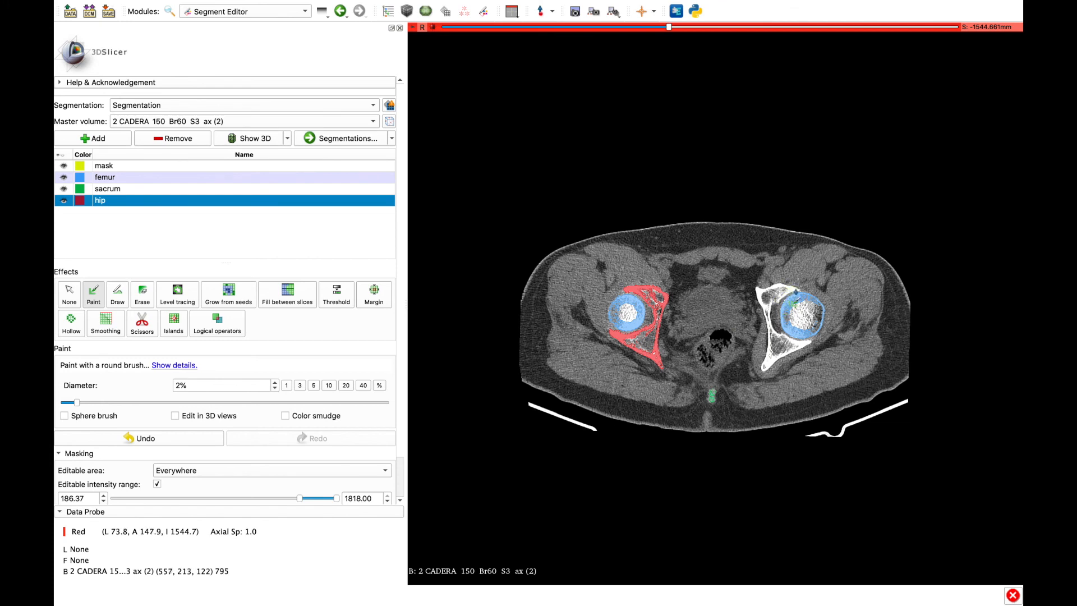
# - Paint the hip bone around the patient's left femoral head into the hip segment on the same axial slice
pyautogui.moveTo(797, 287)
pyautogui.mouseDown()
pyautogui.moveTo(770, 297)
pyautogui.moveTo(796, 289)
pyautogui.mouseUp()
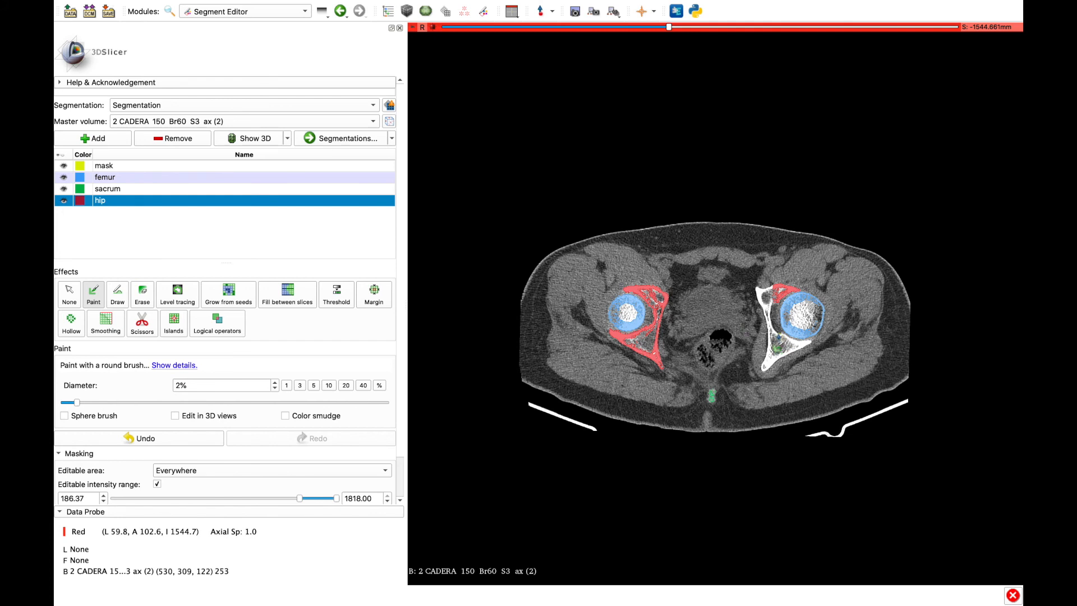
pyautogui.moveTo(775, 326)
pyautogui.mouseDown()
pyautogui.moveTo(812, 353)
pyautogui.moveTo(765, 367)
pyautogui.moveTo(775, 356)
pyautogui.mouseUp()
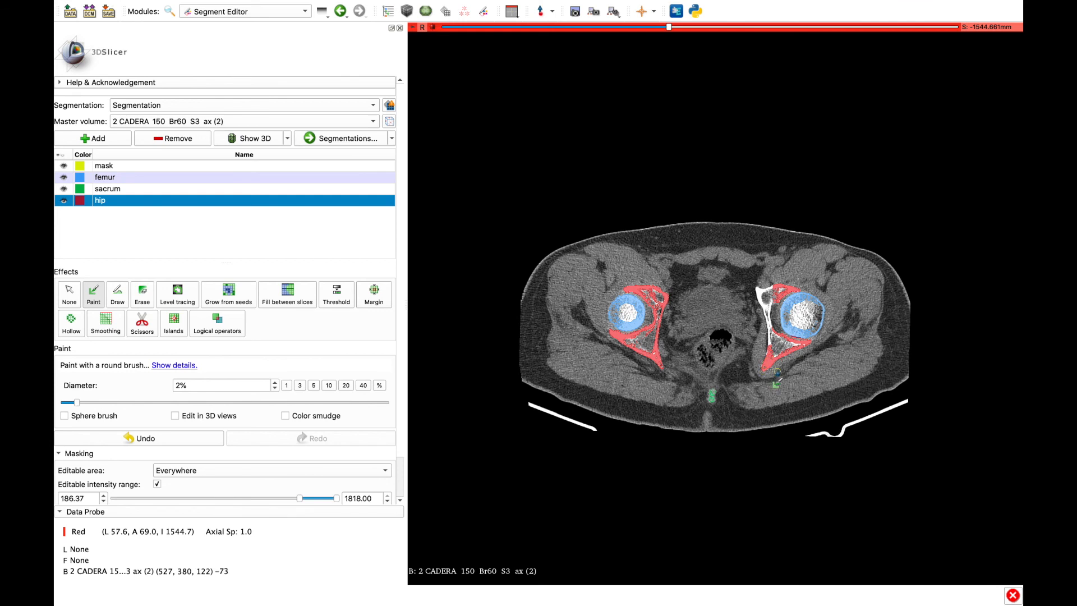
pyautogui.moveTo(770, 332)
pyautogui.mouseDown()
pyautogui.moveTo(758, 287)
pyautogui.moveTo(774, 296)
pyautogui.moveTo(756, 297)
pyautogui.moveTo(774, 357)
pyautogui.mouseUp()
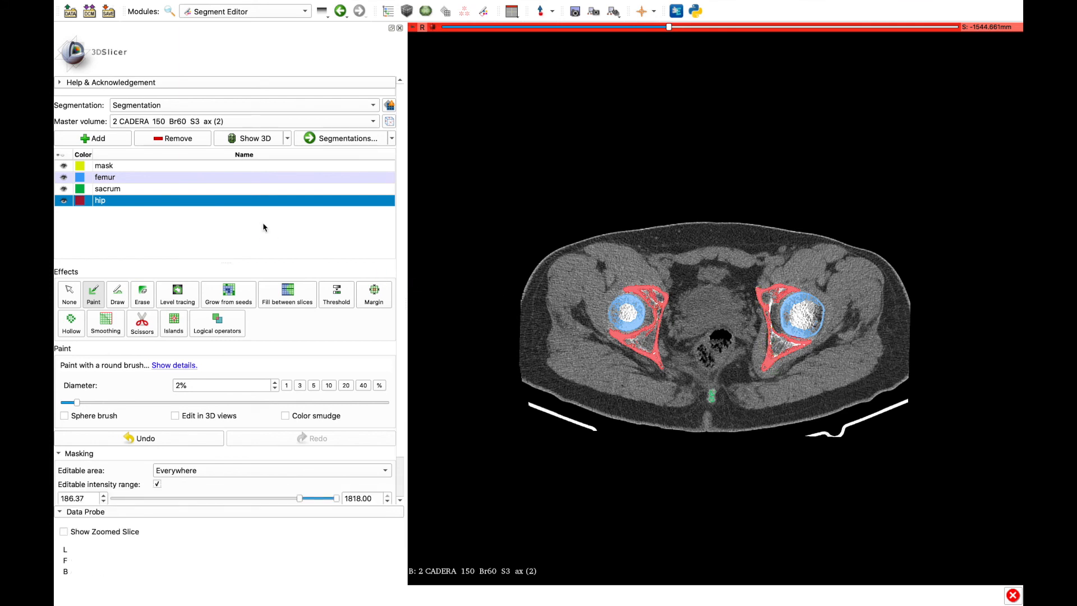
# - Touch up the rear edge of the patient's left femoral head in the femur segment
pyautogui.click(201, 176)
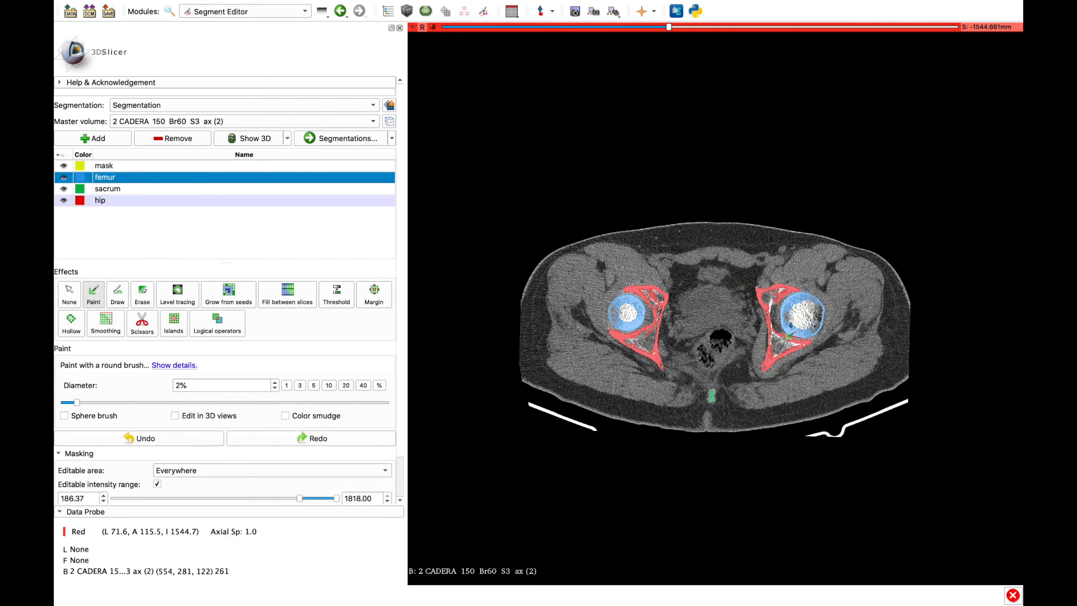
pyautogui.click(803, 335)
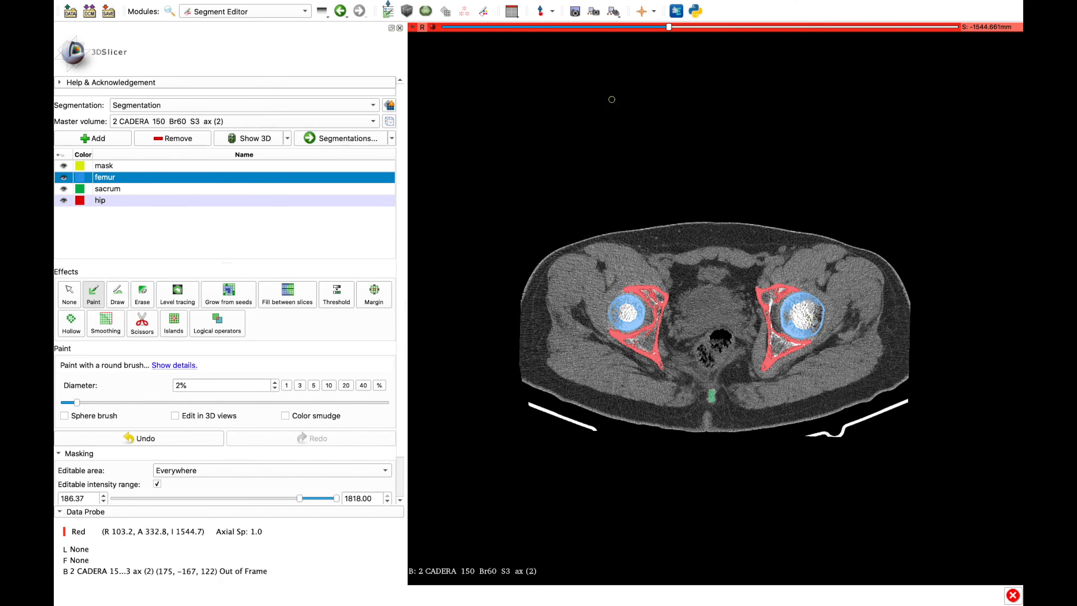
# - Change the view layout to Yellow slice only so the sagittal slice fills the viewing area
pyautogui.moveTo(333, 4)
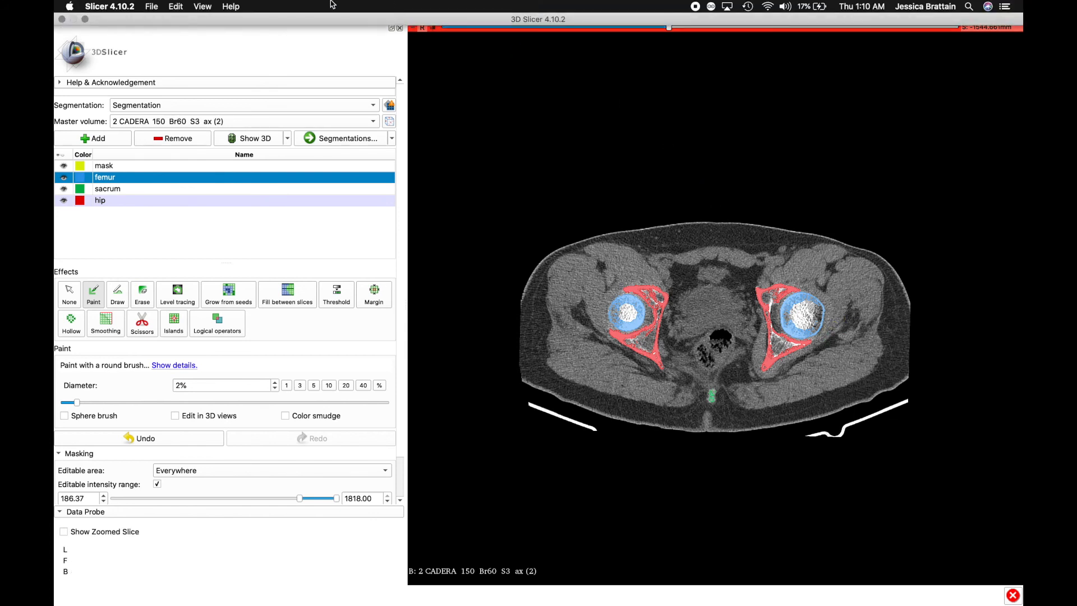
pyautogui.click(199, 7)
pyautogui.moveTo(239, 104)
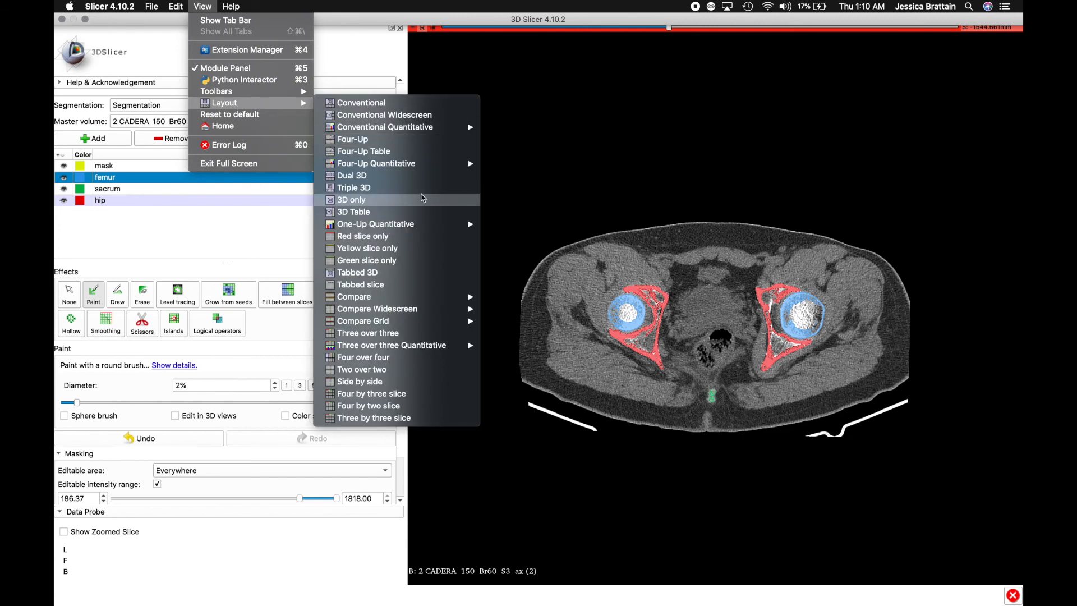
pyautogui.click(415, 248)
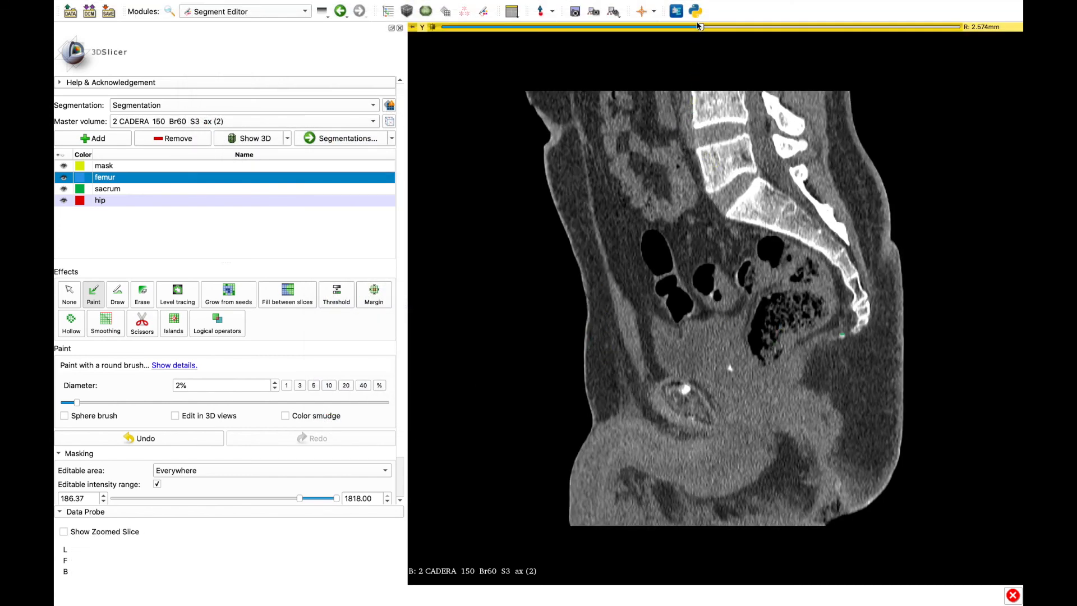
# - On the sagittal slice at R -62.426 mm, paint the round femoral head into the femur segment with a 3% brush
pyautogui.moveTo(699, 28); pyautogui.dragTo(640, 39)
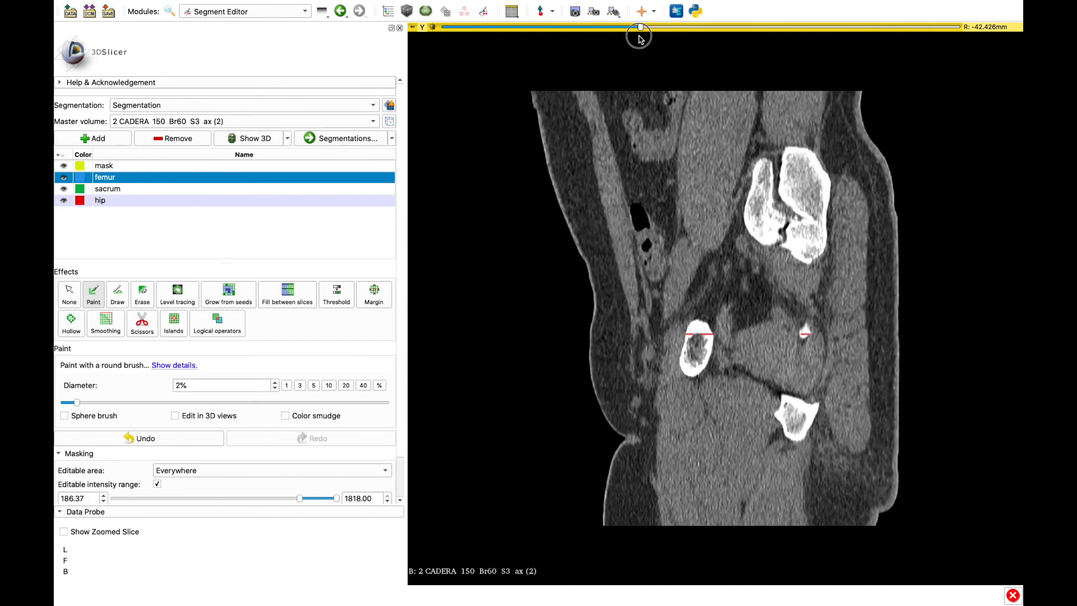
pyautogui.moveTo(639, 38); pyautogui.dragTo(611, 47)
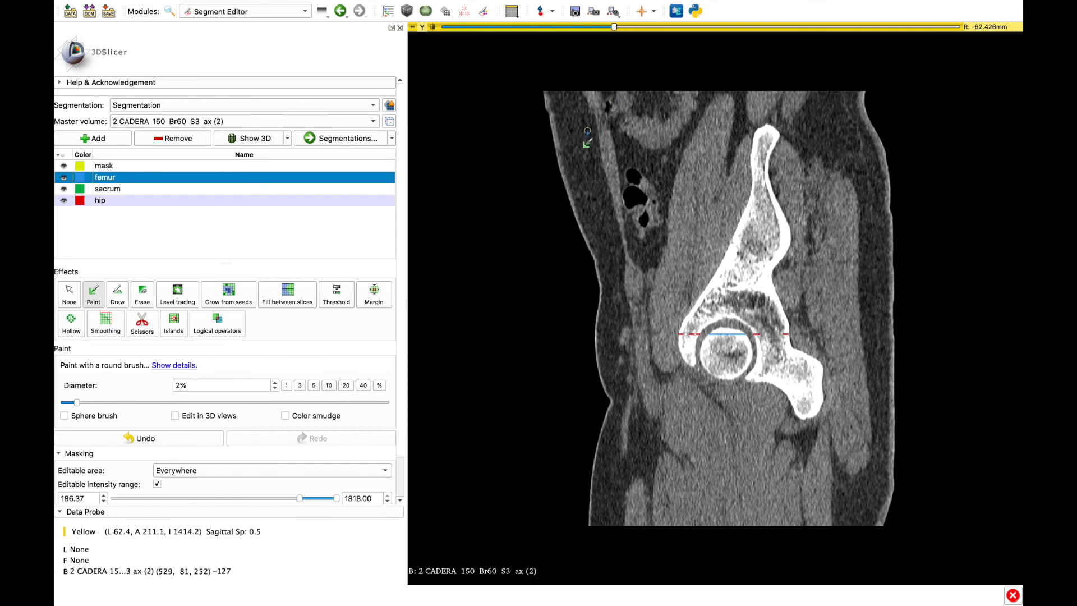
pyautogui.moveTo(79, 403); pyautogui.dragTo(88, 404)
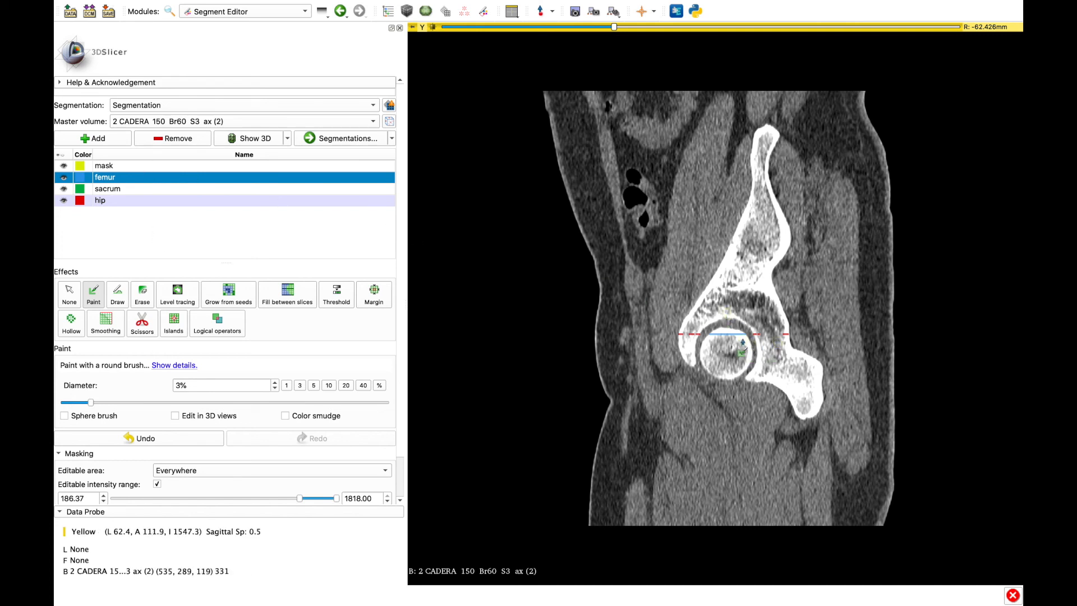
pyautogui.moveTo(741, 336)
pyautogui.mouseDown()
pyautogui.moveTo(705, 345)
pyautogui.moveTo(707, 365)
pyautogui.moveTo(726, 377)
pyautogui.moveTo(750, 355)
pyautogui.moveTo(742, 335)
pyautogui.moveTo(719, 343)
pyautogui.moveTo(726, 375)
pyautogui.mouseUp()
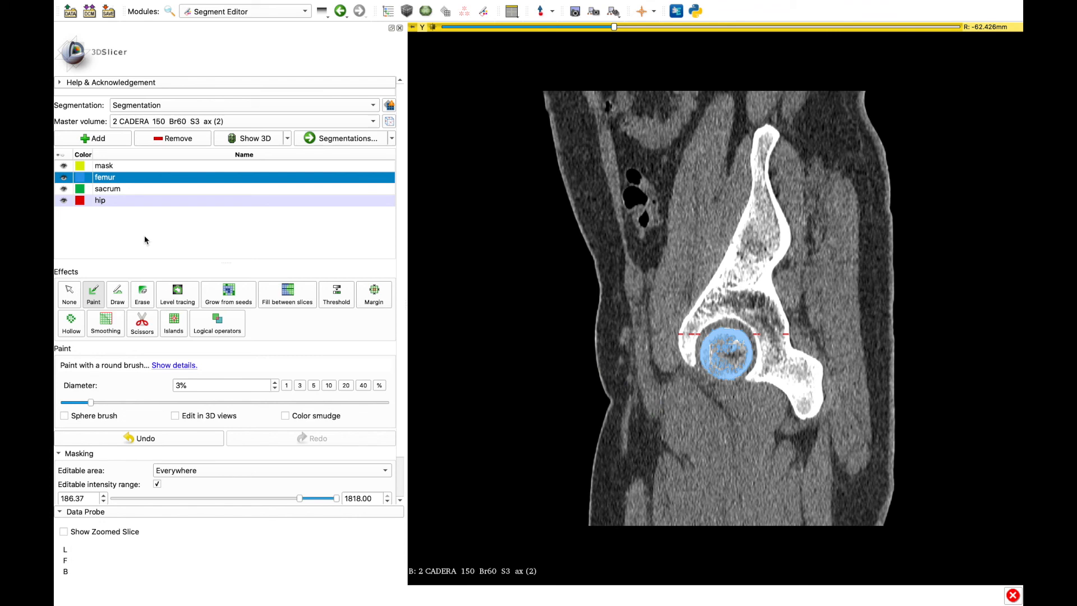
# - Paint the hip bone's socket rim, outer outline and interior bone on the sagittal slice into the hip segment
pyautogui.click(123, 202)
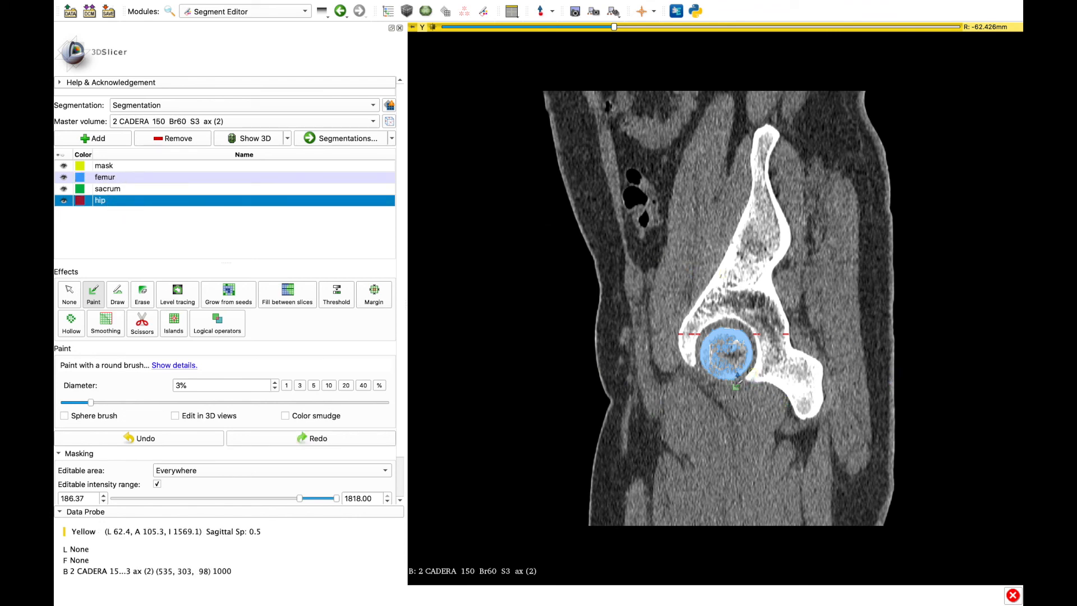
pyautogui.moveTo(693, 363)
pyautogui.mouseDown()
pyautogui.moveTo(706, 325)
pyautogui.moveTo(745, 318)
pyautogui.moveTo(762, 352)
pyautogui.moveTo(751, 382)
pyautogui.mouseUp()
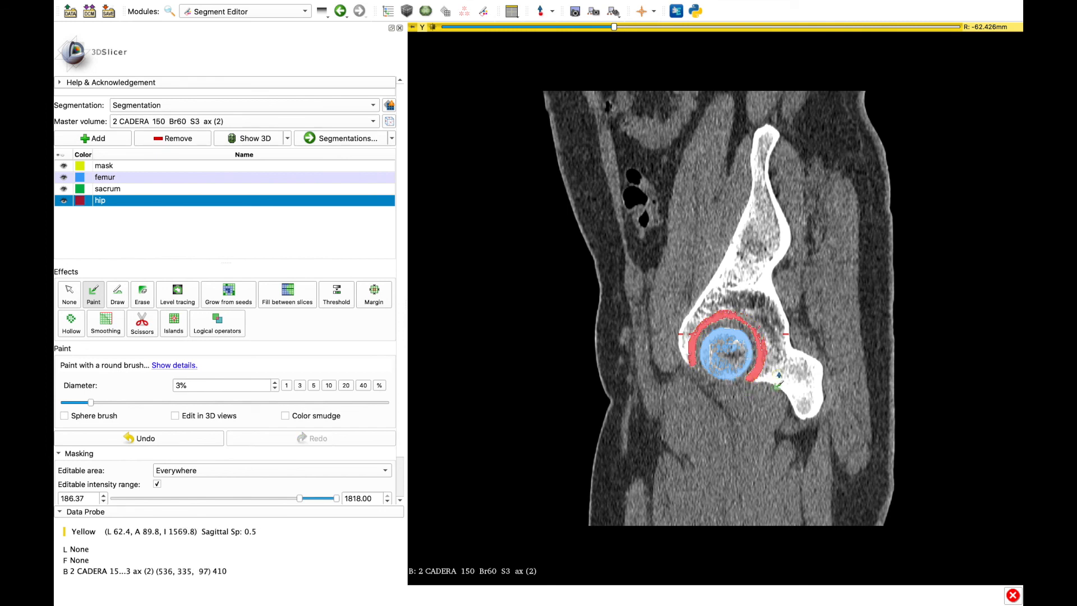
pyautogui.moveTo(764, 341)
pyautogui.mouseDown()
pyautogui.moveTo(735, 320)
pyautogui.moveTo(705, 325)
pyautogui.moveTo(703, 298)
pyautogui.mouseUp()
pyautogui.moveTo(777, 133)
pyautogui.mouseDown()
pyautogui.moveTo(754, 145)
pyautogui.moveTo(736, 244)
pyautogui.moveTo(694, 303)
pyautogui.mouseUp()
pyautogui.moveTo(767, 147)
pyautogui.mouseDown()
pyautogui.moveTo(788, 238)
pyautogui.moveTo(773, 275)
pyautogui.moveTo(776, 307)
pyautogui.moveTo(816, 376)
pyautogui.moveTo(810, 412)
pyautogui.mouseUp()
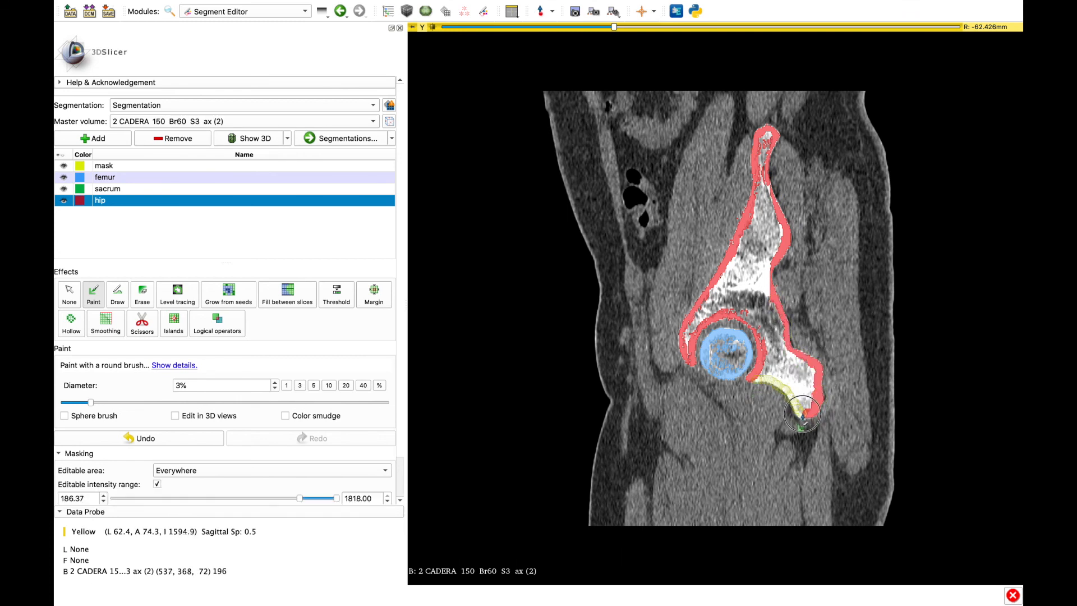
pyautogui.moveTo(737, 278); pyautogui.dragTo(739, 276)
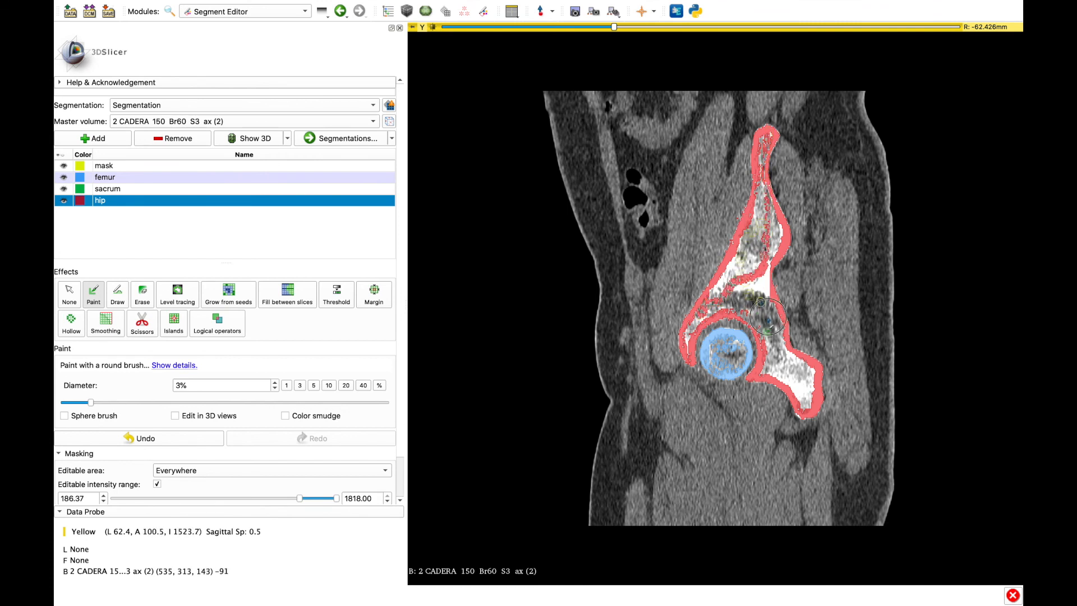
# - Change the view layout to Green slice only for the coronal slice and deactivate the Paint effect
pyautogui.moveTo(486, 5)
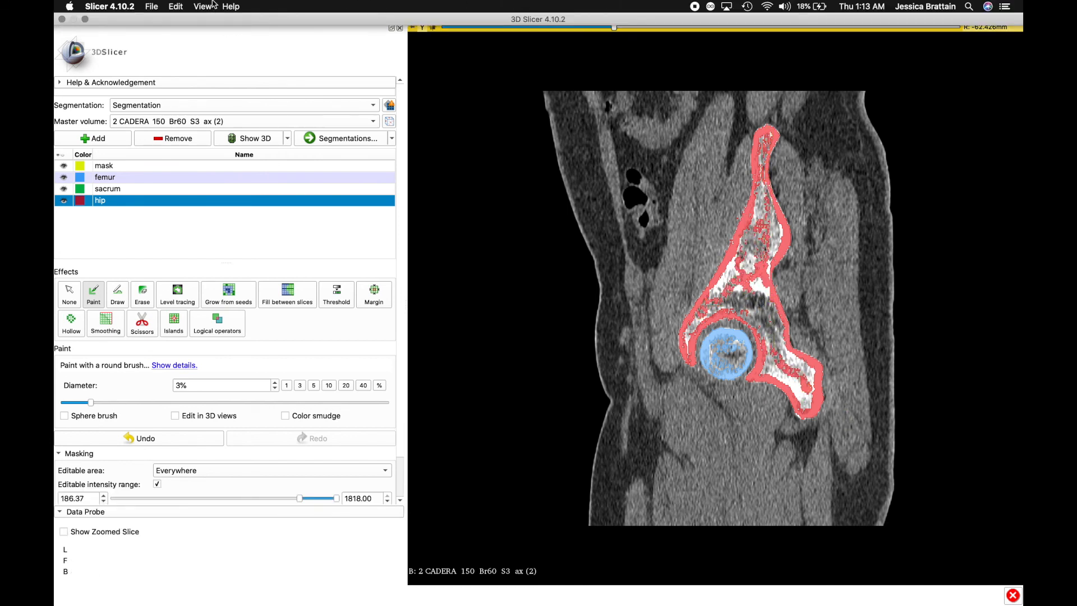
pyautogui.click(176, 6)
pyautogui.moveTo(202, 6)
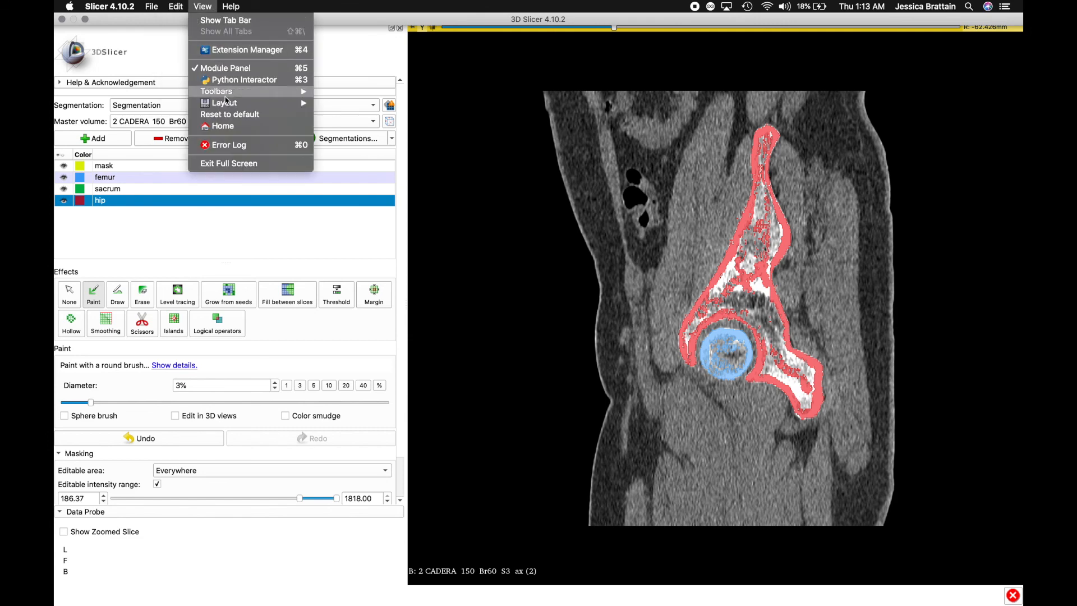
pyautogui.moveTo(269, 103)
pyautogui.click(375, 260)
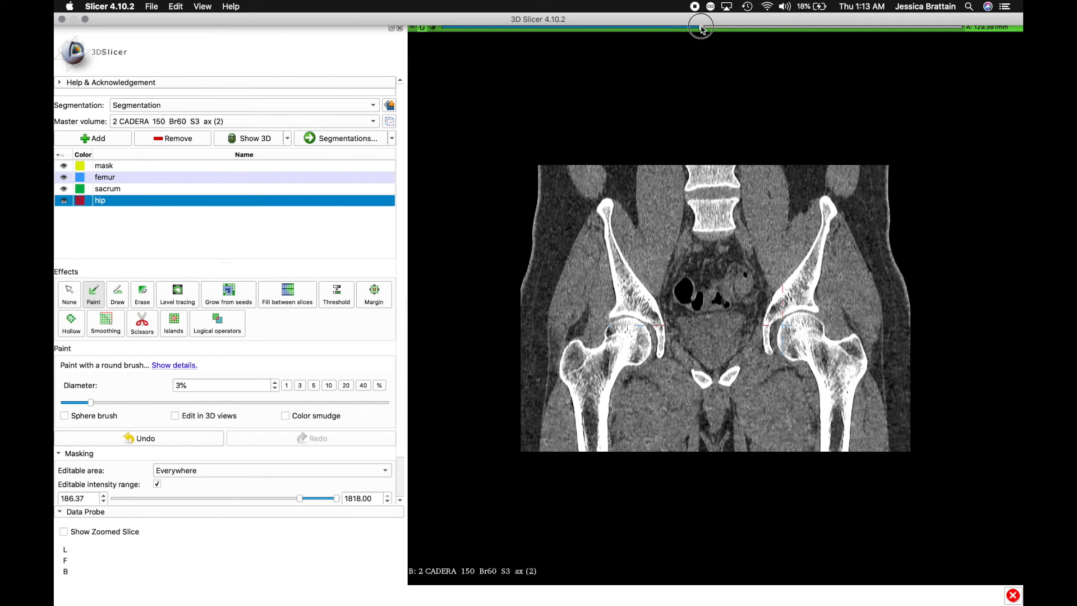
pyautogui.click(69, 295)
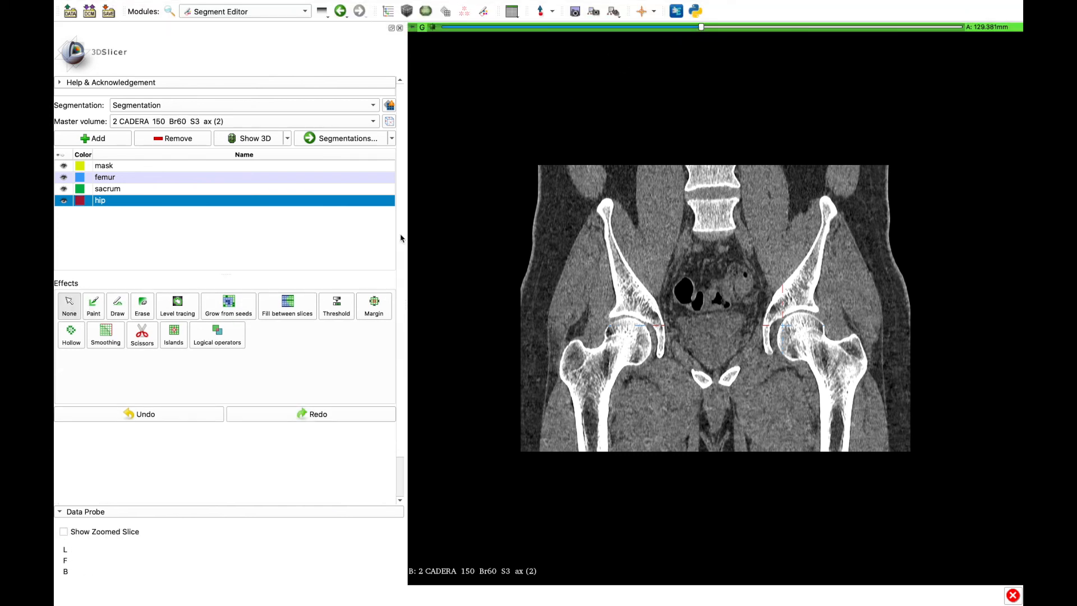
# - On the coronal slice at A 106.381 mm, paint the patient's right hip bone and socket into the hip segment with a 2% brush
pyautogui.moveTo(696, 29); pyautogui.dragTo(654, 29)
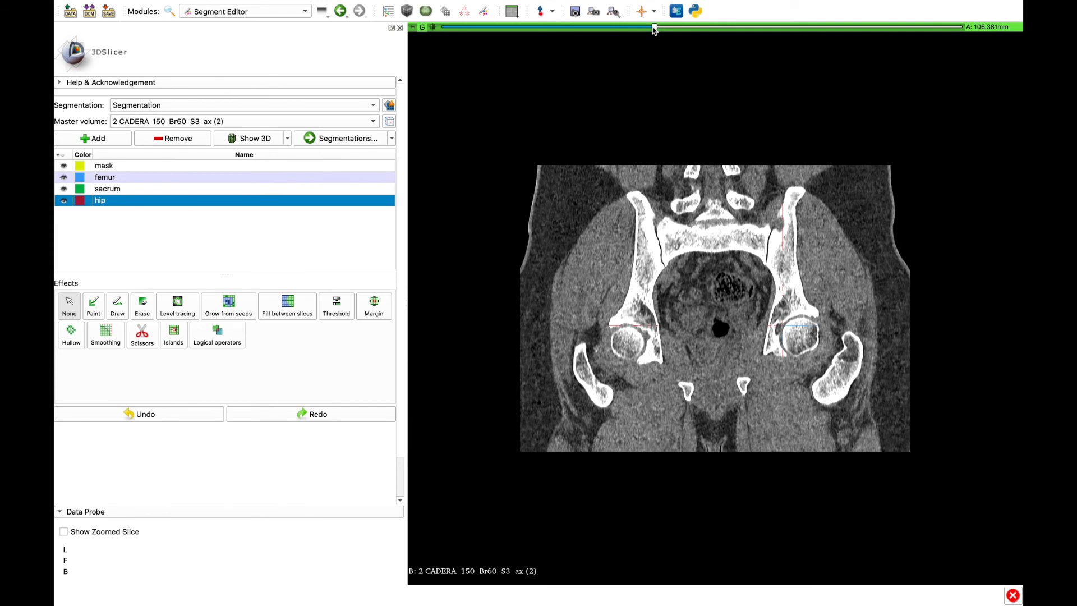
pyautogui.click(93, 303)
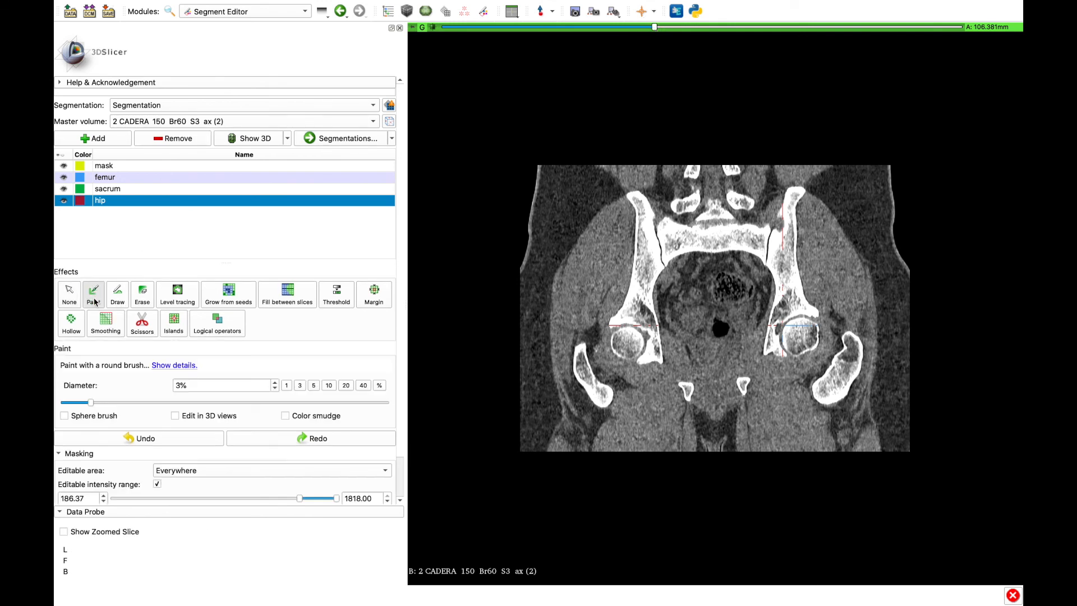
pyautogui.moveTo(91, 403); pyautogui.dragTo(76, 403)
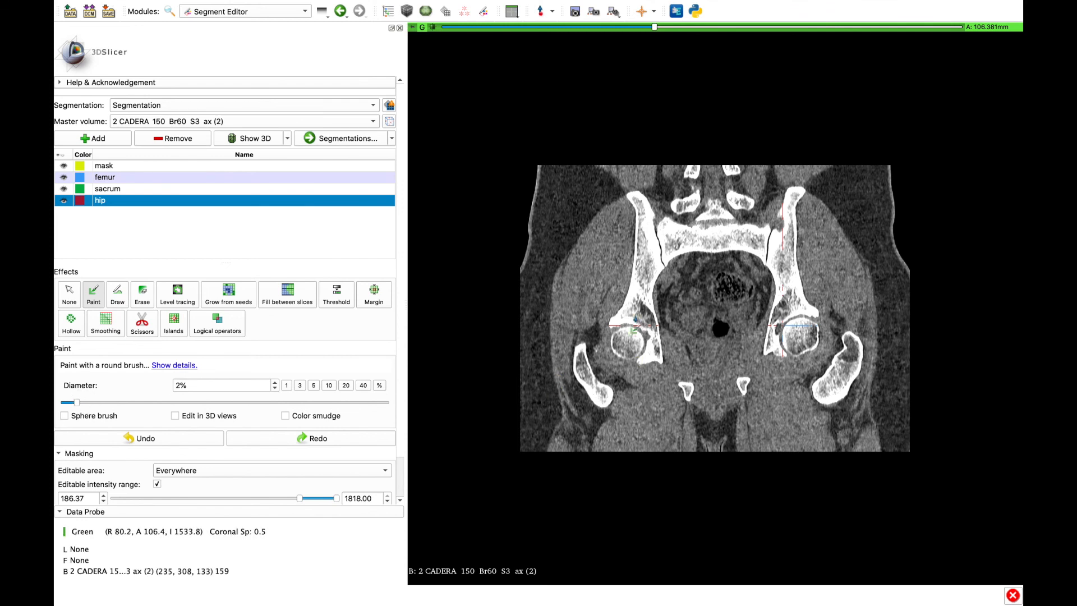
pyautogui.moveTo(634, 302)
pyautogui.mouseDown()
pyautogui.moveTo(611, 324)
pyautogui.moveTo(645, 330)
pyautogui.moveTo(655, 348)
pyautogui.moveTo(640, 361)
pyautogui.moveTo(661, 354)
pyautogui.moveTo(657, 337)
pyautogui.mouseUp()
pyautogui.click(633, 196)
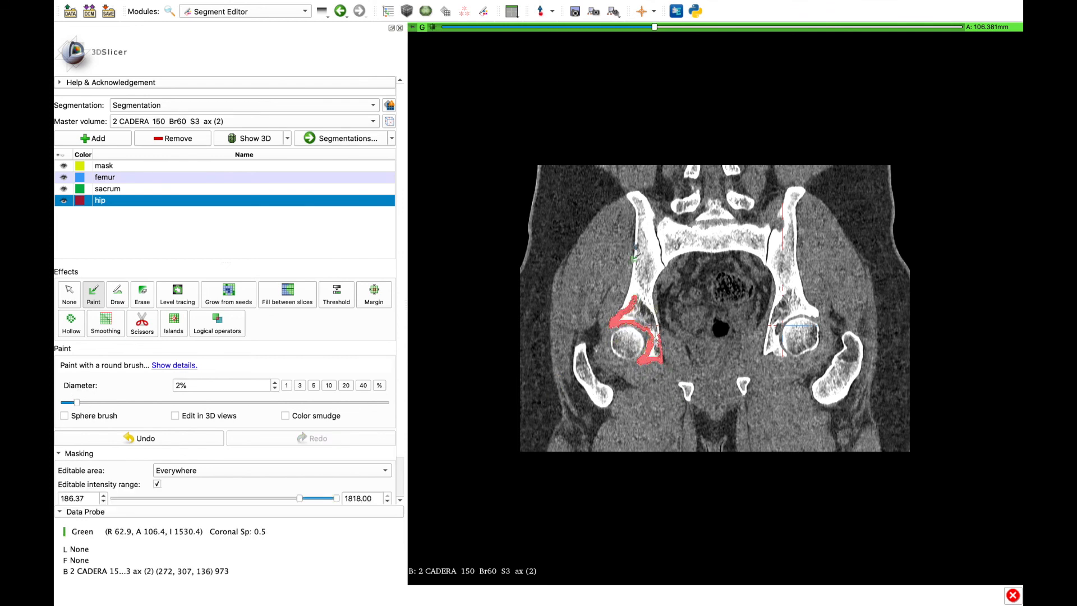
pyautogui.moveTo(633, 196); pyautogui.dragTo(661, 267)
pyautogui.moveTo(659, 269); pyautogui.dragTo(650, 329)
pyautogui.moveTo(633, 196)
pyautogui.mouseDown()
pyautogui.moveTo(634, 270)
pyautogui.moveTo(618, 320)
pyautogui.mouseUp()
# - Paint the patient's left hip bone, its socket rim and the two small lower bone pieces into the hip segment
pyautogui.moveTo(816, 313)
pyautogui.mouseDown()
pyautogui.moveTo(777, 328)
pyautogui.moveTo(768, 356)
pyautogui.mouseUp()
pyautogui.moveTo(780, 212); pyautogui.dragTo(765, 353)
pyautogui.moveTo(786, 212); pyautogui.dragTo(782, 239)
pyautogui.moveTo(803, 189); pyautogui.dragTo(784, 212)
pyautogui.moveTo(811, 317)
pyautogui.mouseDown()
pyautogui.moveTo(792, 241)
pyautogui.moveTo(800, 203)
pyautogui.mouseUp()
pyautogui.moveTo(742, 381)
pyautogui.mouseDown()
pyautogui.moveTo(744, 393)
pyautogui.moveTo(688, 394)
pyautogui.mouseUp()
# - Paint the sacrum's side edges, outline and interior plus the vertebral pieces above it into the sacrum segment on the coronal slice
pyautogui.click(108, 189)
pyautogui.moveTo(666, 220); pyautogui.dragTo(666, 262)
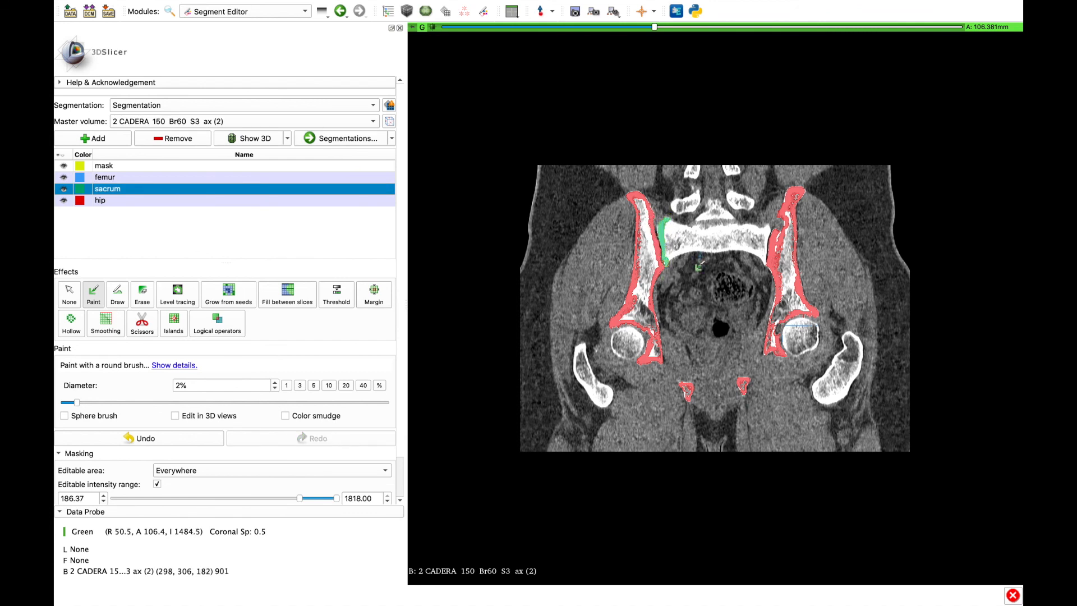
pyautogui.moveTo(768, 225); pyautogui.dragTo(764, 251)
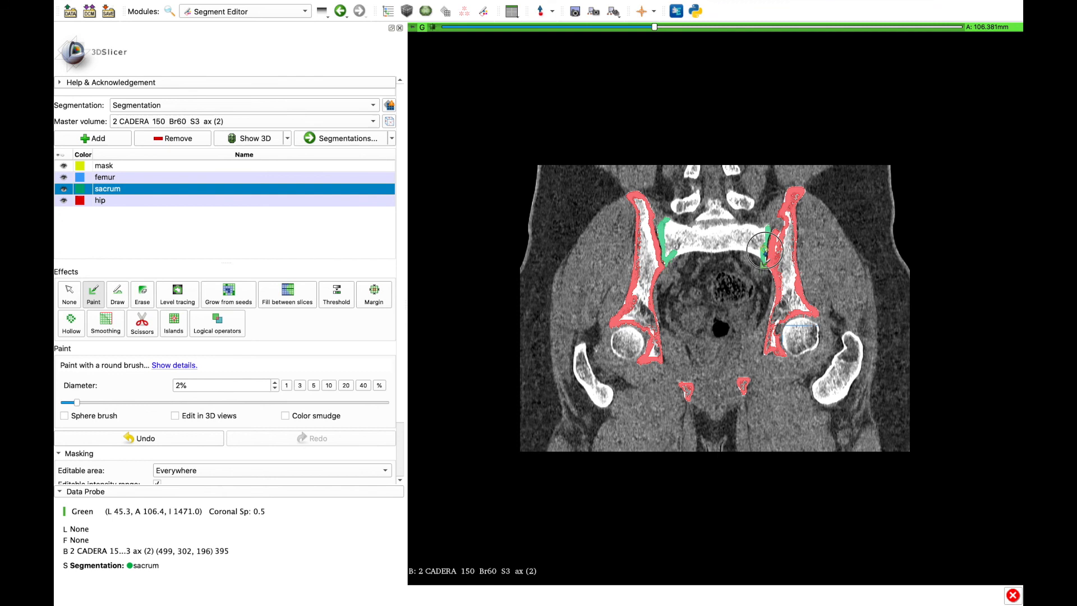
pyautogui.moveTo(766, 259)
pyautogui.mouseDown()
pyautogui.moveTo(695, 249)
pyautogui.moveTo(665, 260)
pyautogui.moveTo(694, 161)
pyautogui.moveTo(755, 238)
pyautogui.moveTo(727, 247)
pyautogui.mouseUp()
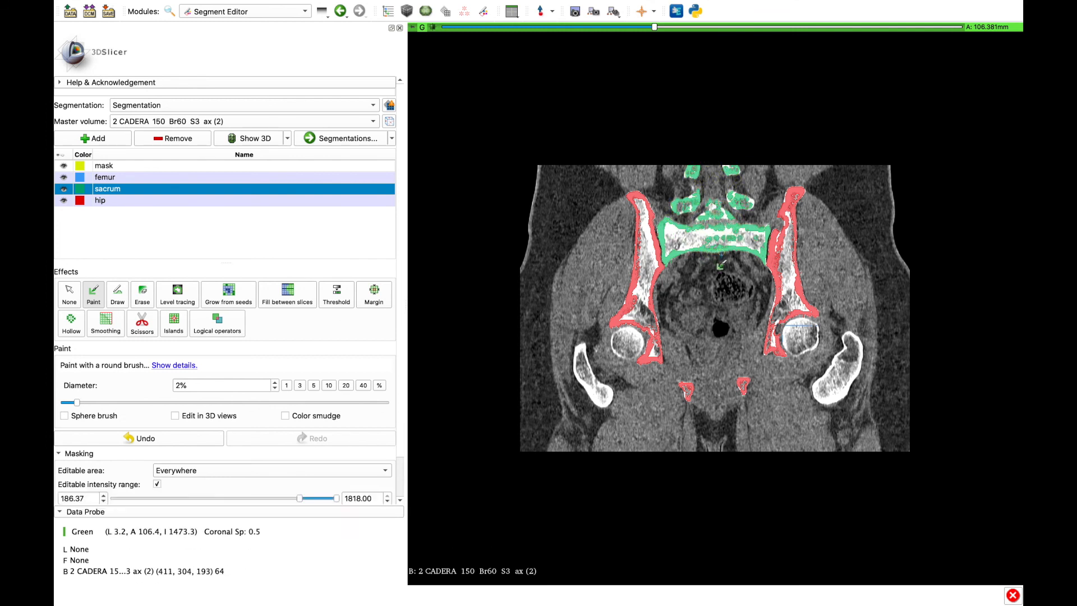
# - Paint both round femoral heads and the outer femur pieces on the coronal slice into the femur segment
pyautogui.click(191, 177)
pyautogui.moveTo(615, 347)
pyautogui.mouseDown()
pyautogui.moveTo(632, 338)
pyautogui.moveTo(589, 382)
pyautogui.moveTo(609, 401)
pyautogui.moveTo(580, 351)
pyautogui.mouseUp()
pyautogui.moveTo(802, 325)
pyautogui.mouseDown()
pyautogui.moveTo(785, 343)
pyautogui.moveTo(814, 331)
pyautogui.moveTo(823, 384)
pyautogui.moveTo(845, 357)
pyautogui.moveTo(859, 362)
pyautogui.mouseUp()
# - Make hip the active segment and change the view layout to Four-Up
pyautogui.click(100, 200)
pyautogui.click(202, 7)
pyautogui.moveTo(225, 103)
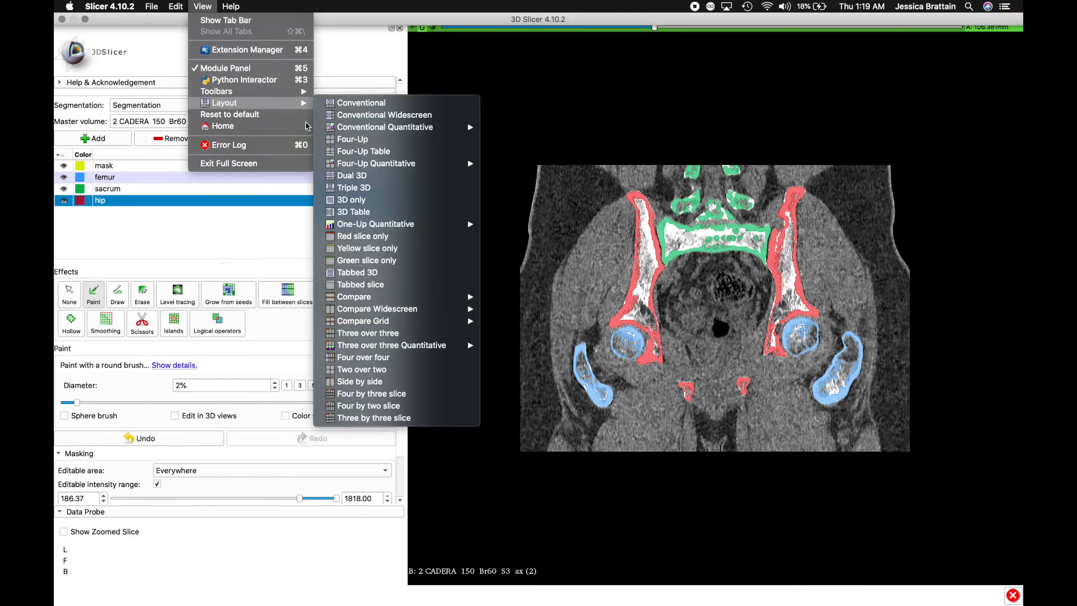
pyautogui.click(379, 144)
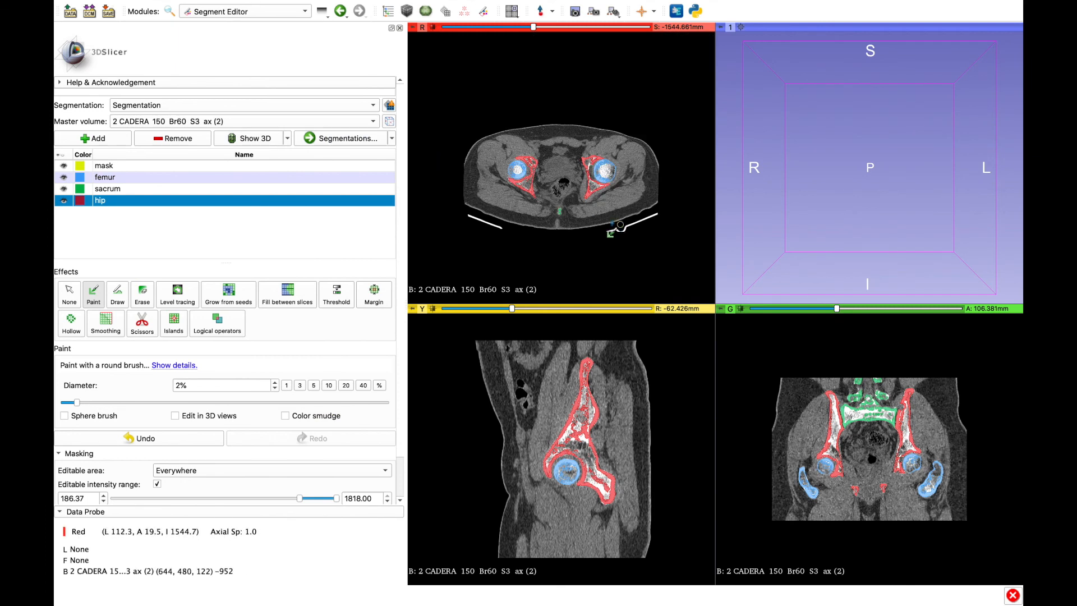
# - Run Grow from seeds on the painted segments, initializing the preview and applying the complete segmentation
pyautogui.click(224, 291)
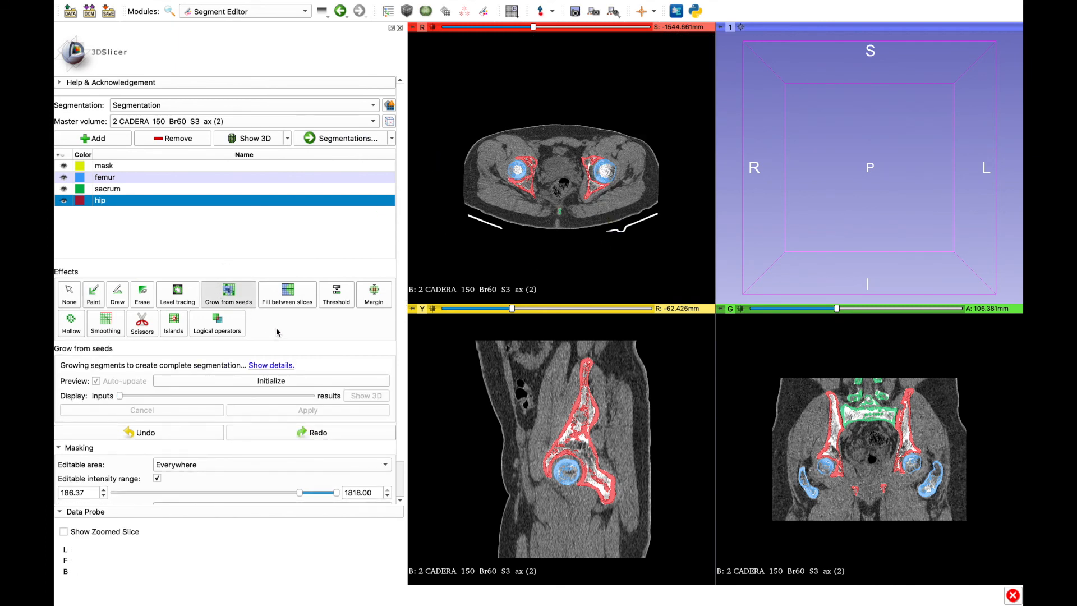
pyautogui.click(287, 382)
pyautogui.click(289, 380)
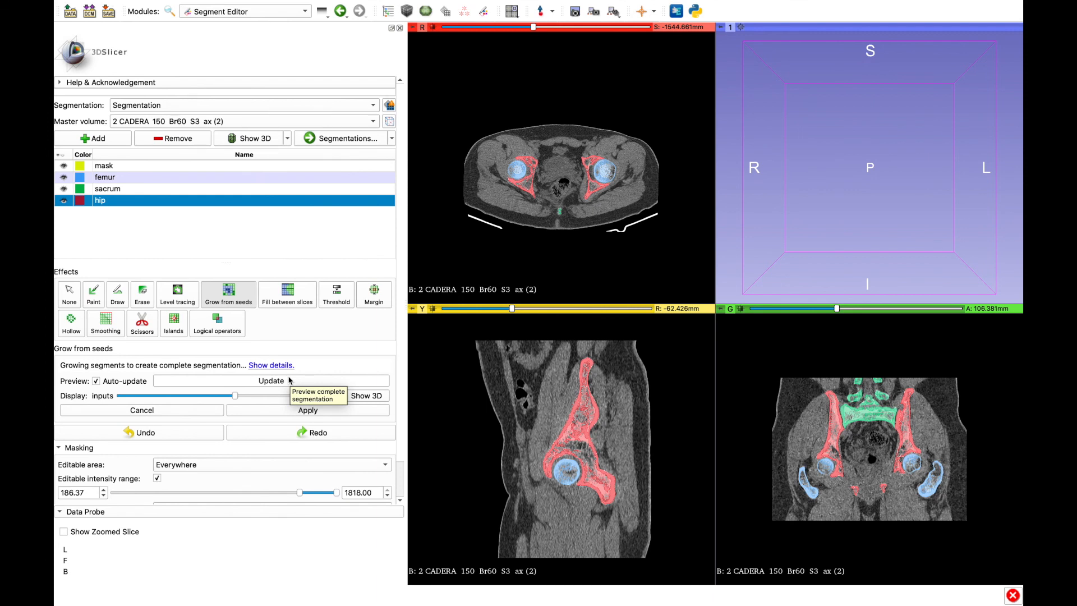
pyautogui.click(274, 410)
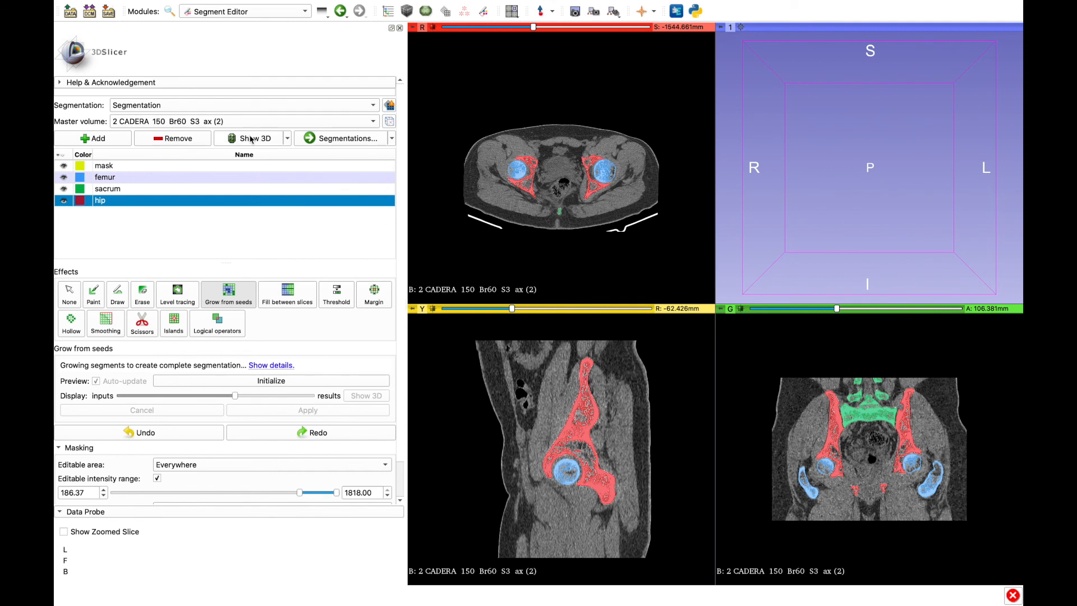
# - Change the layout to 3D only, show the segments in 3D and center the view on the bone models
pyautogui.click(203, 6)
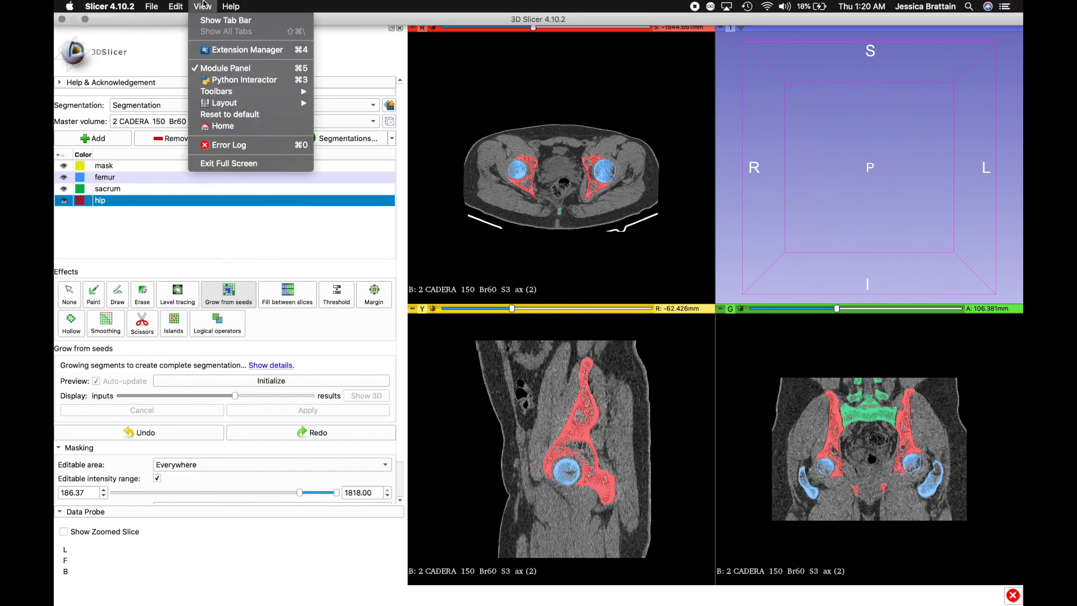
pyautogui.moveTo(233, 106)
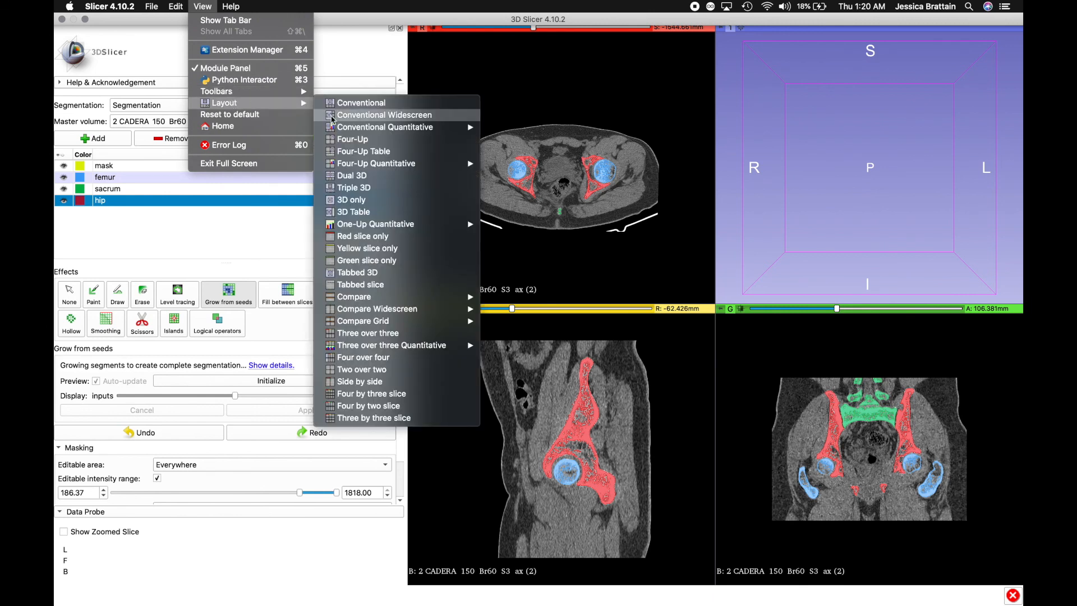
pyautogui.click(386, 201)
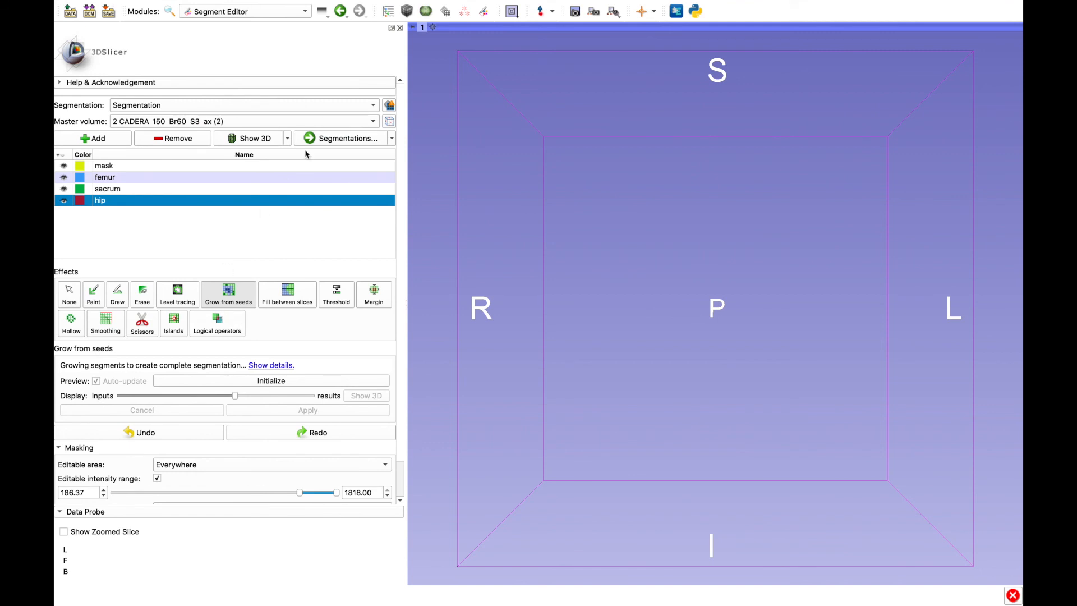
pyautogui.click(267, 137)
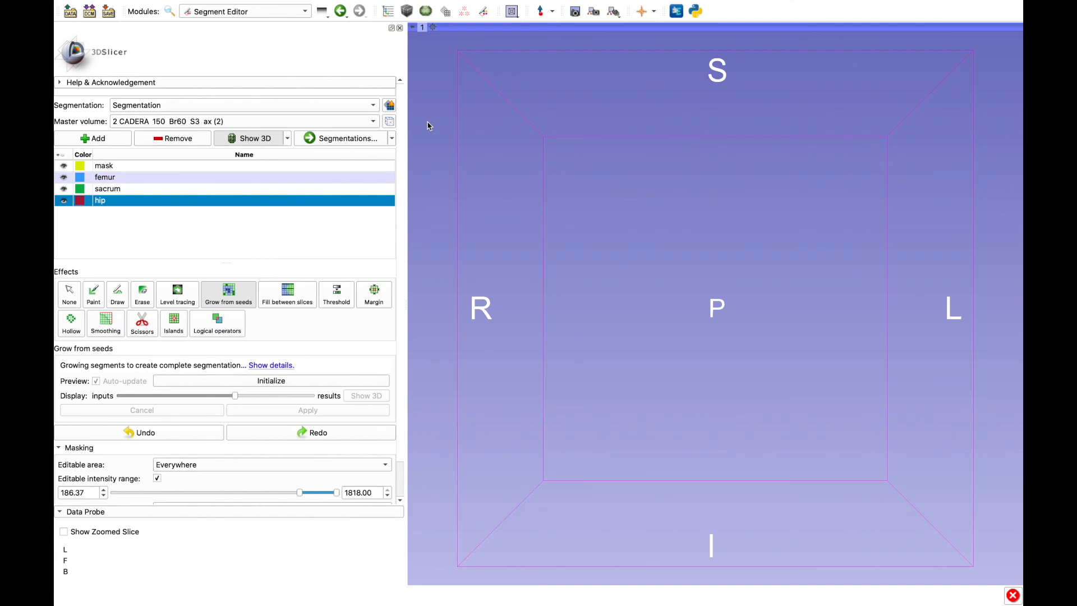
pyautogui.click(434, 27)
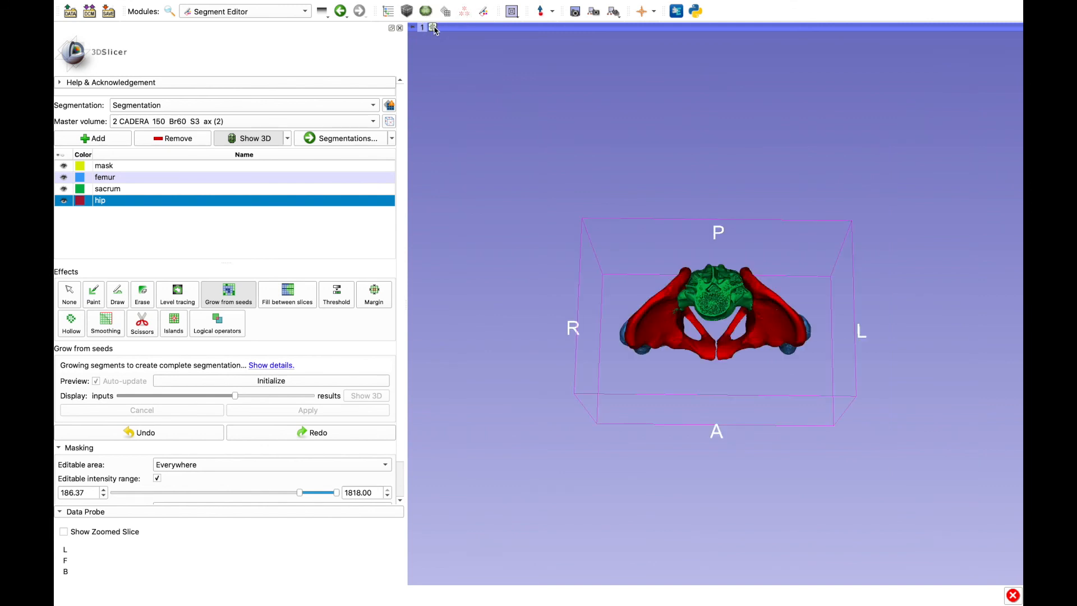
# - Examine the 3D pelvis model from the front, back and sides for mislabelled patches and rough surfaces
pyautogui.moveTo(507, 290); pyautogui.dragTo(499, 96)
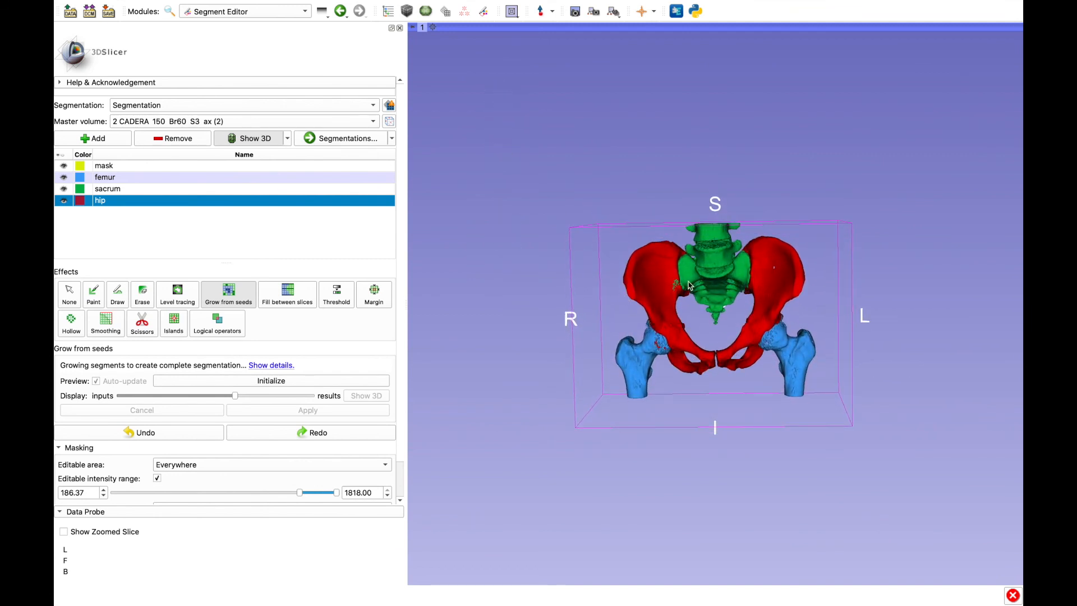
pyautogui.scroll(-2, 689, 285)
pyautogui.scroll(5, 689, 285)
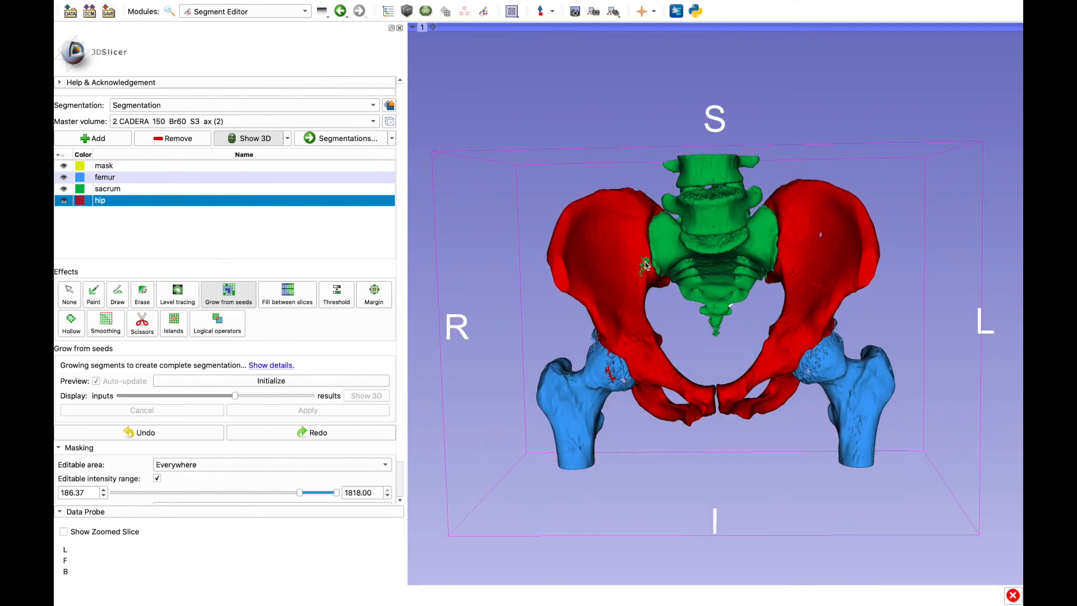
pyautogui.scroll(3, 661, 282)
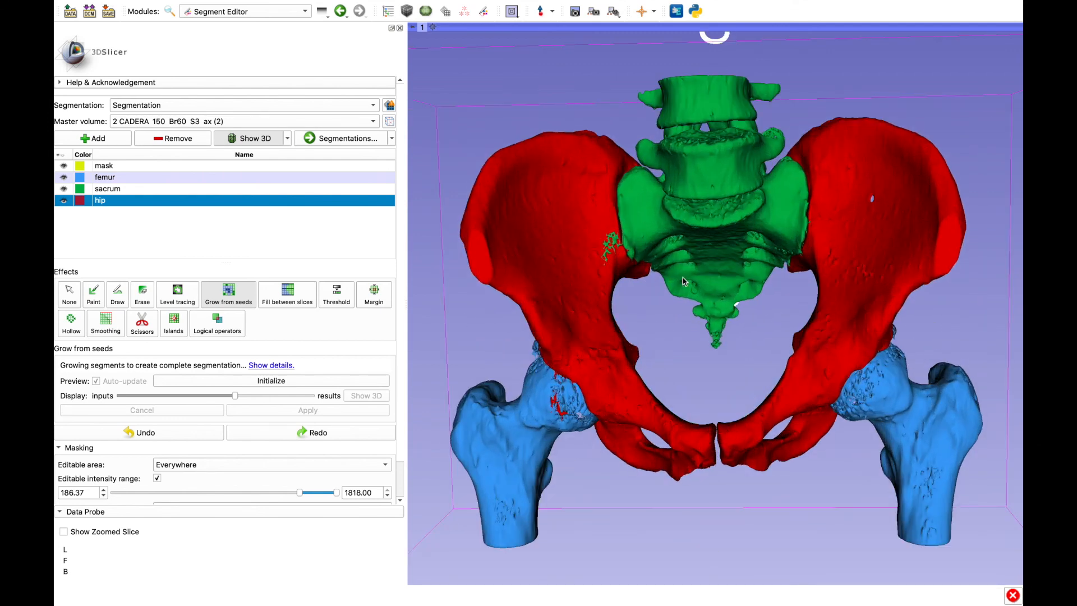
pyautogui.moveTo(667, 328); pyautogui.dragTo(872, 329)
pyautogui.moveTo(764, 415); pyautogui.dragTo(986, 368)
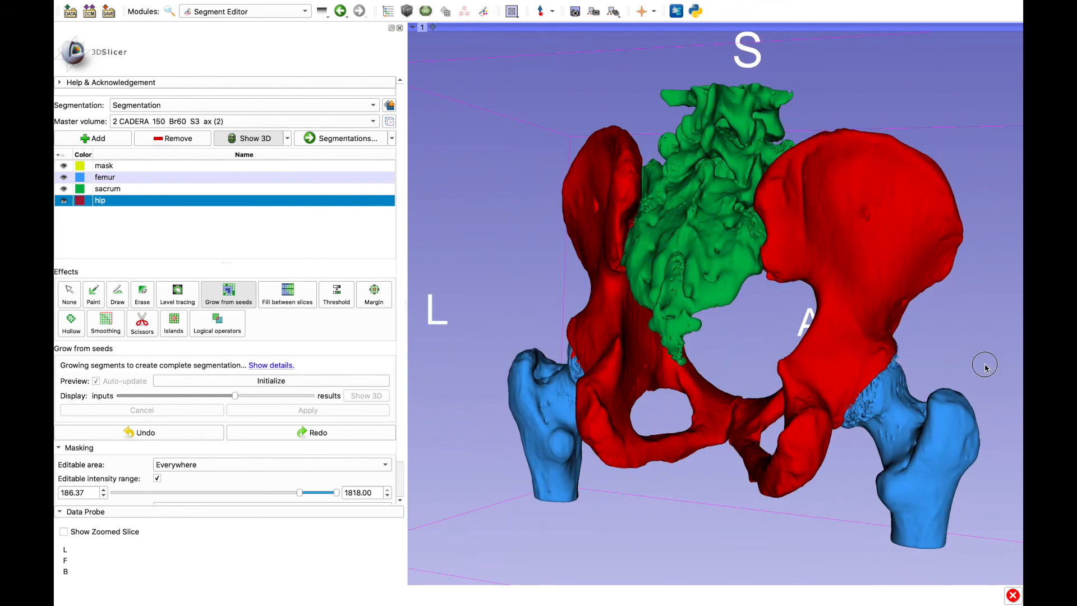
pyautogui.moveTo(788, 410); pyautogui.dragTo(771, 362)
pyautogui.moveTo(813, 374); pyautogui.dragTo(457, 437)
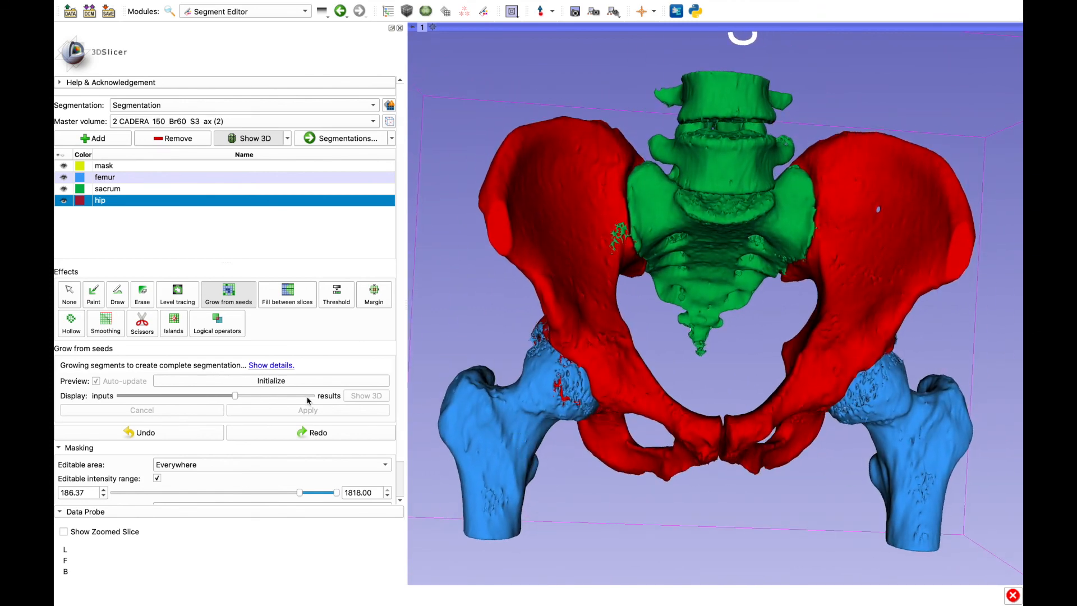
# - Smooth the hip segment with the Median method at a 3.00 mm kernel size and inspect it from several sides
pyautogui.click(101, 324)
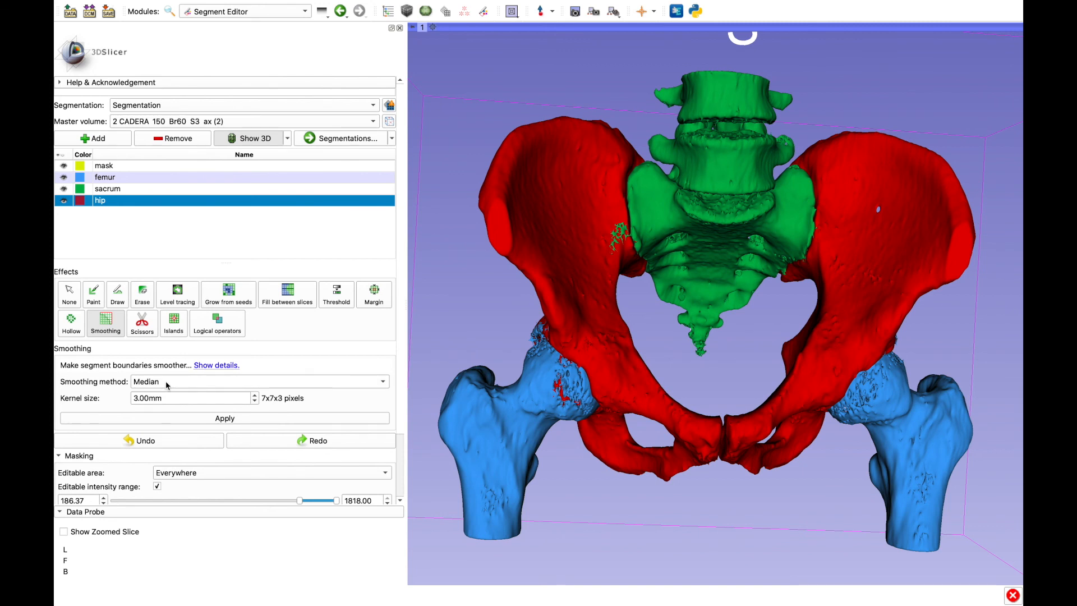
pyautogui.click(247, 422)
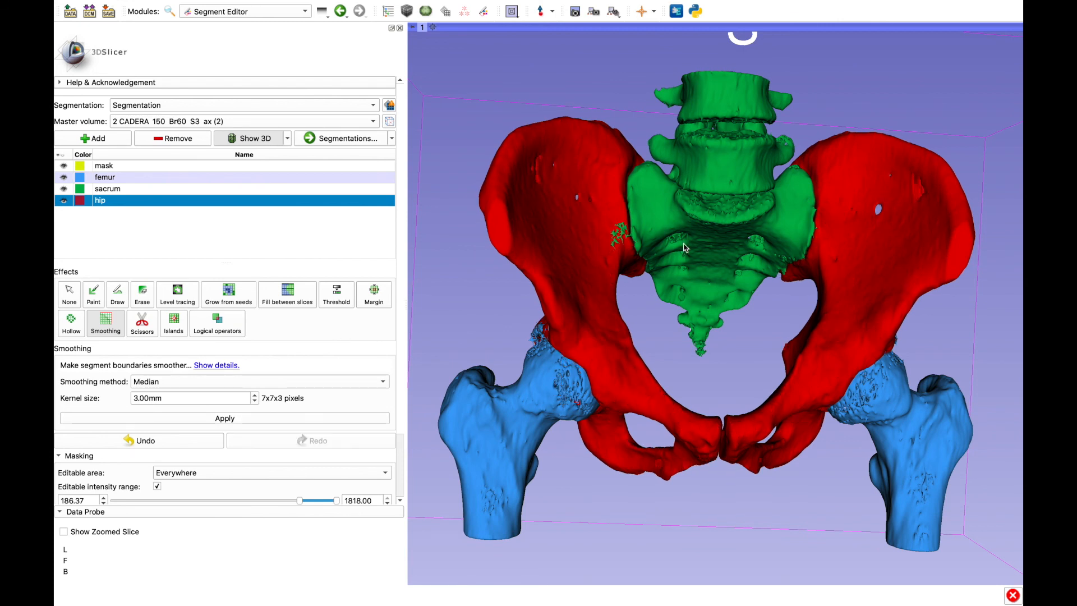
pyautogui.moveTo(688, 396); pyautogui.dragTo(963, 412)
pyautogui.moveTo(591, 417); pyautogui.dragTo(837, 421)
pyautogui.moveTo(677, 415); pyautogui.dragTo(911, 417)
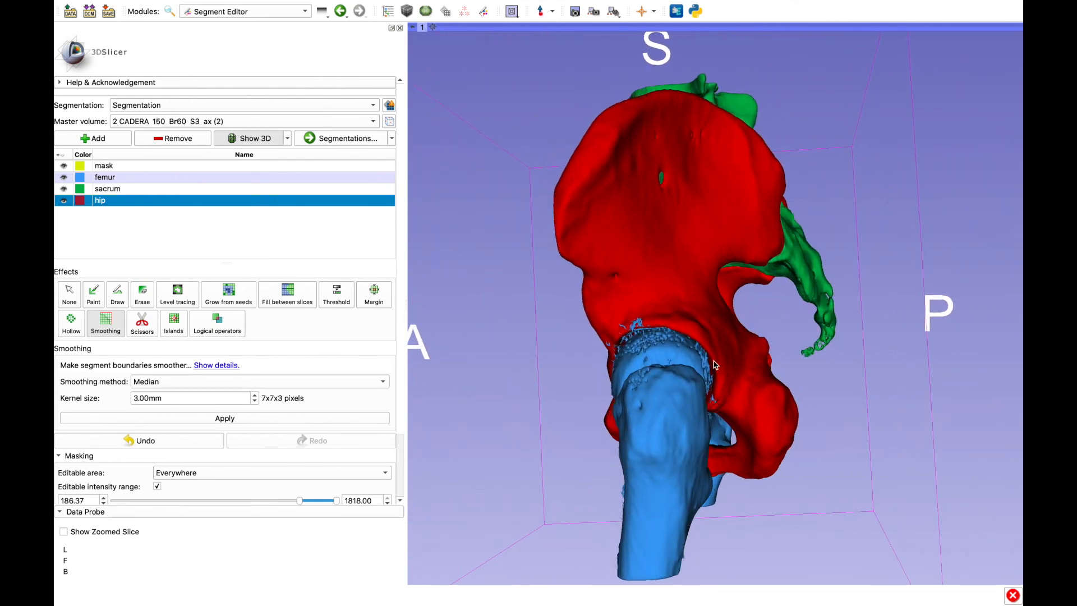
pyautogui.moveTo(659, 315); pyautogui.dragTo(925, 262)
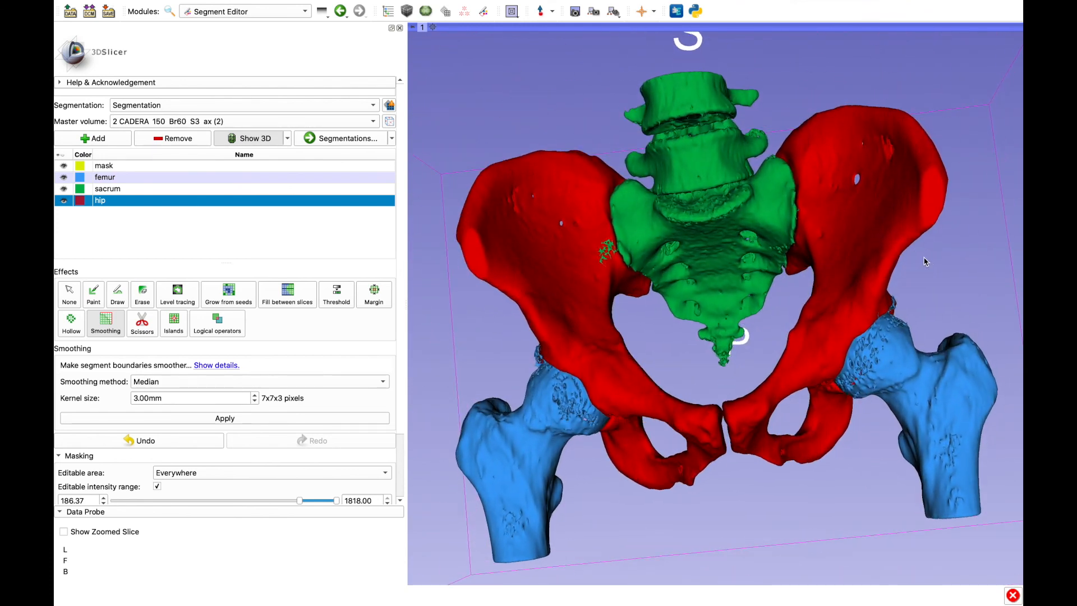
# - Apply Joint smoothing to the segments with a smoothing factor of 0.17 and check the 3D model
pyautogui.click(198, 381)
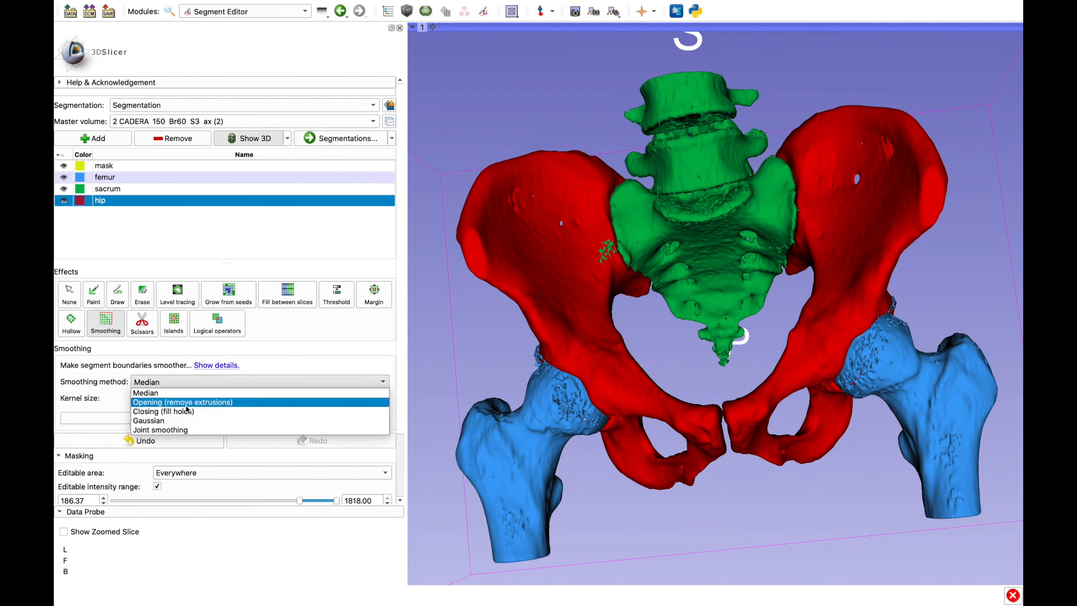
pyautogui.click(178, 430)
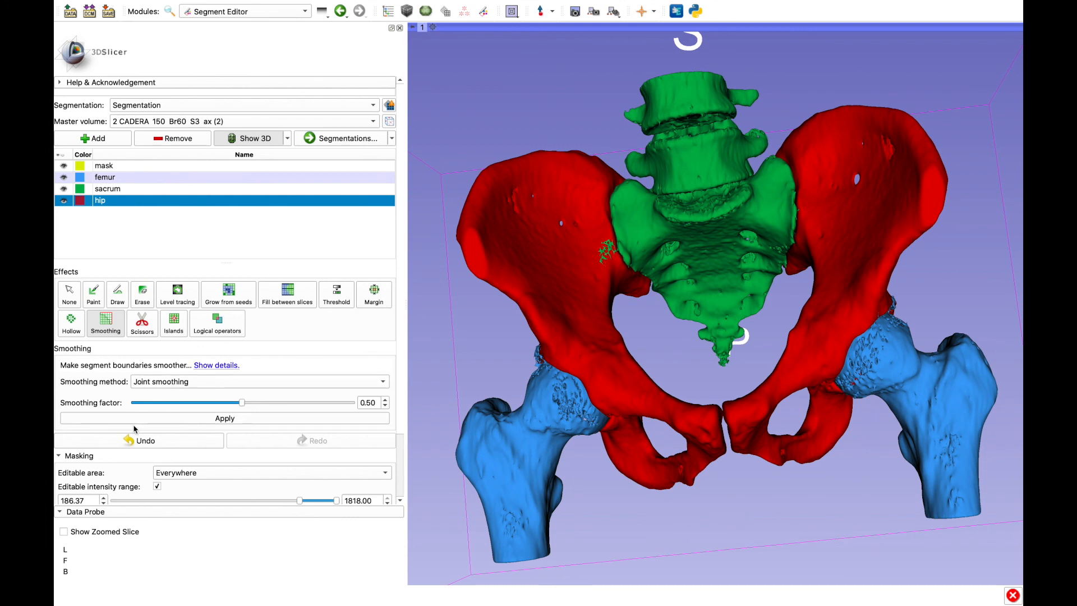
pyautogui.scroll(-3, 198, 442)
pyautogui.scroll(2, 201, 432)
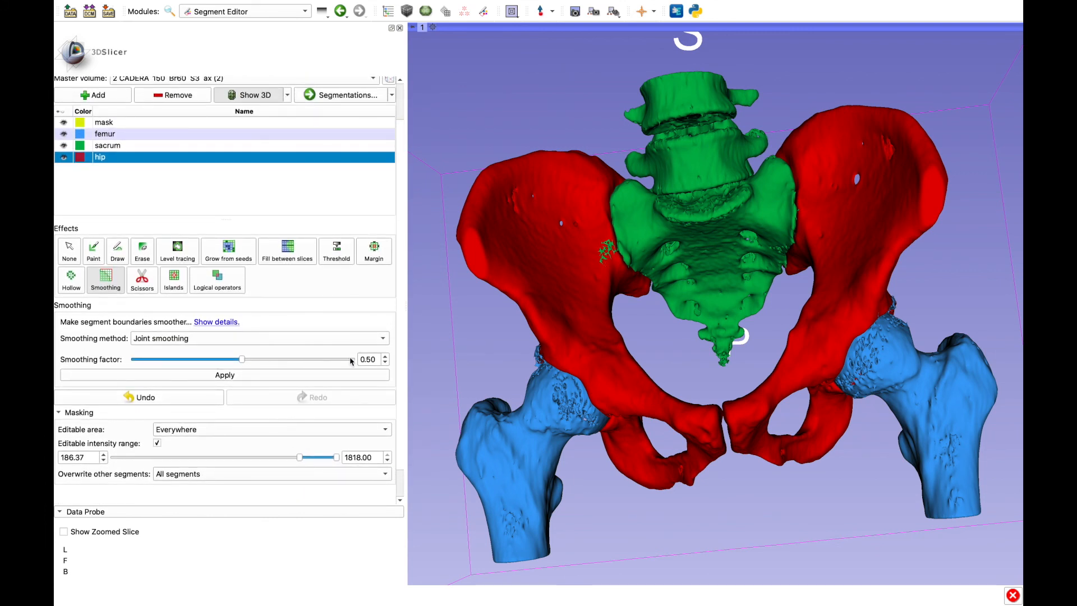
pyautogui.moveTo(243, 361); pyautogui.dragTo(170, 360)
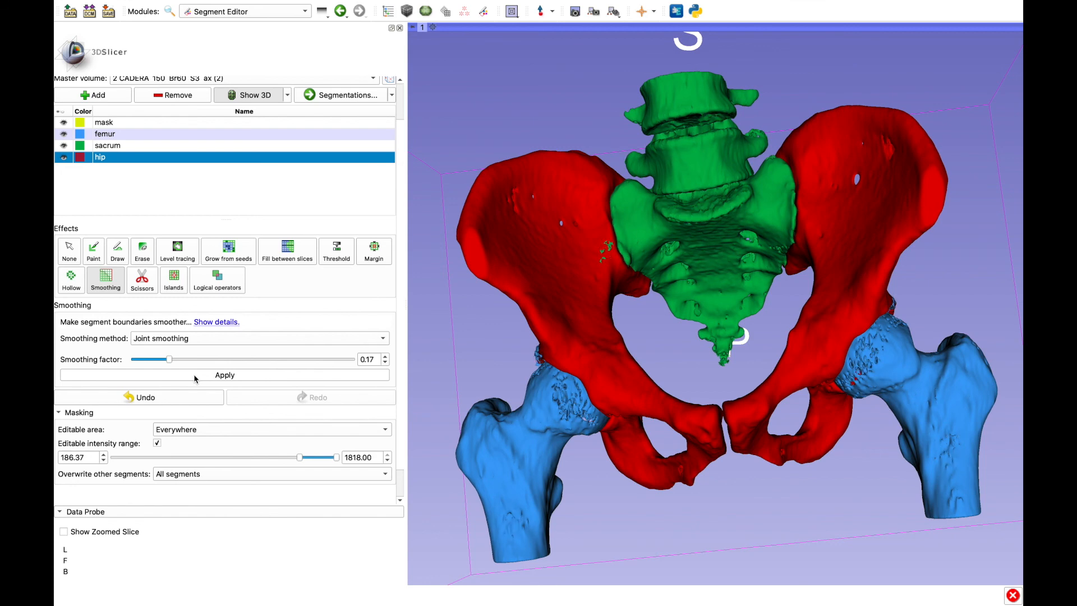
pyautogui.moveTo(873, 438); pyautogui.dragTo(992, 190)
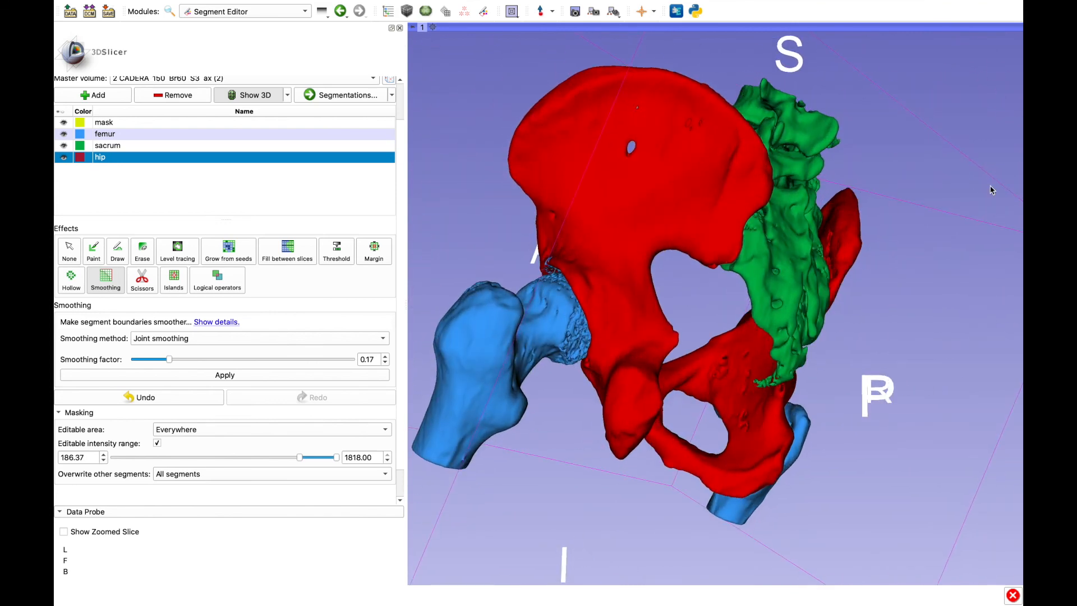
pyautogui.moveTo(568, 253); pyautogui.dragTo(979, 287)
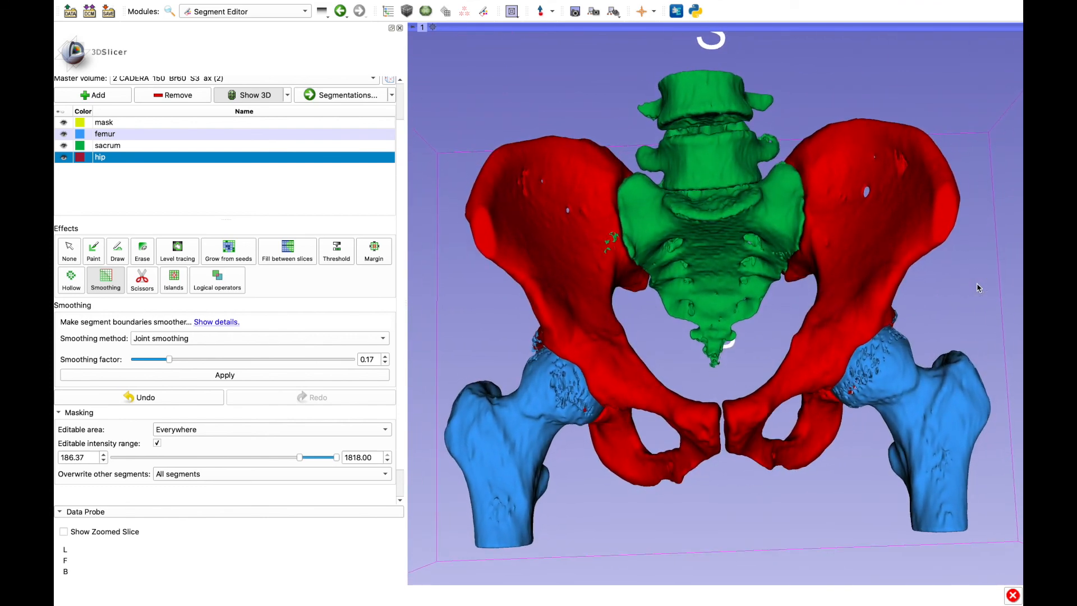
# - Fill the holes in the hip segment with Closing (fill holes) smoothing at an 8.00 mm kernel size
pyautogui.click(201, 339)
pyautogui.click(183, 369)
pyautogui.moveTo(136, 353); pyautogui.dragTo(133, 355)
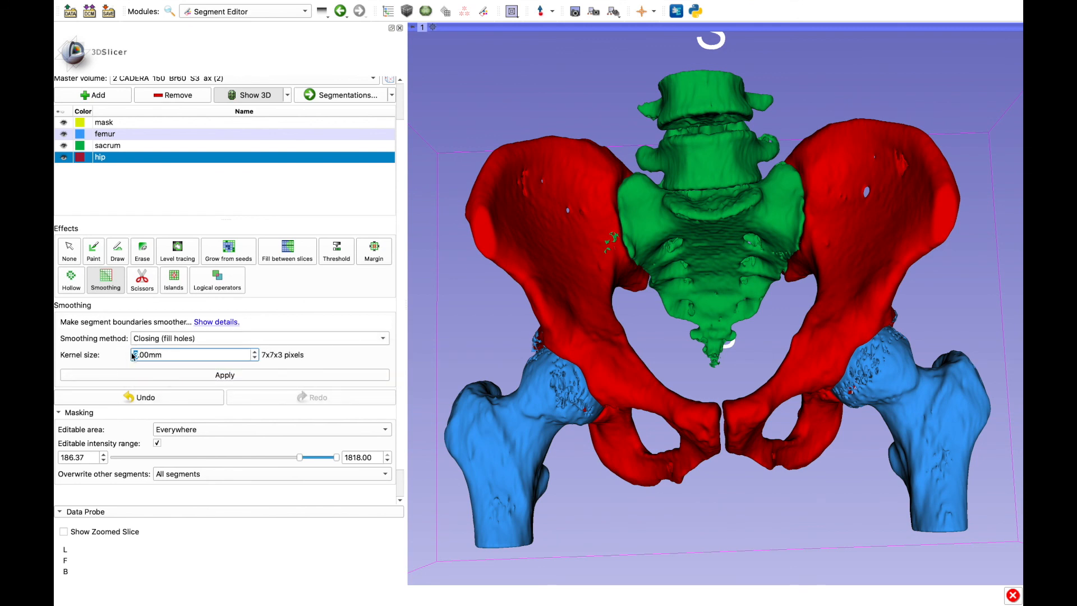
pyautogui.write('8')
pyautogui.click(176, 375)
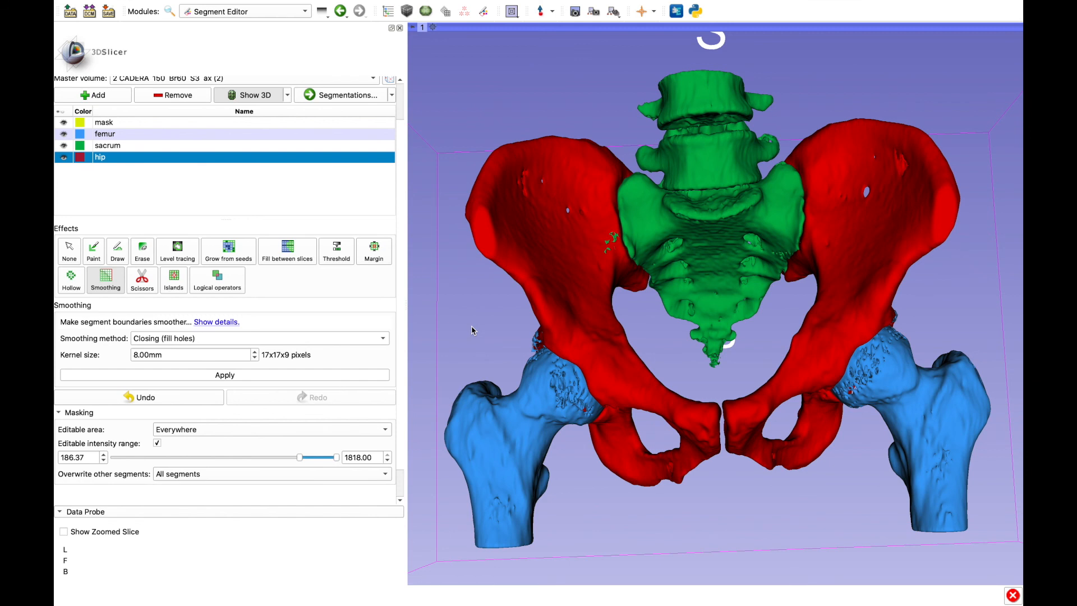
pyautogui.moveTo(472, 331); pyautogui.dragTo(404, 373)
pyautogui.moveTo(621, 322)
pyautogui.mouseDown()
pyautogui.moveTo(690, 311)
pyautogui.moveTo(611, 306)
pyautogui.mouseUp()
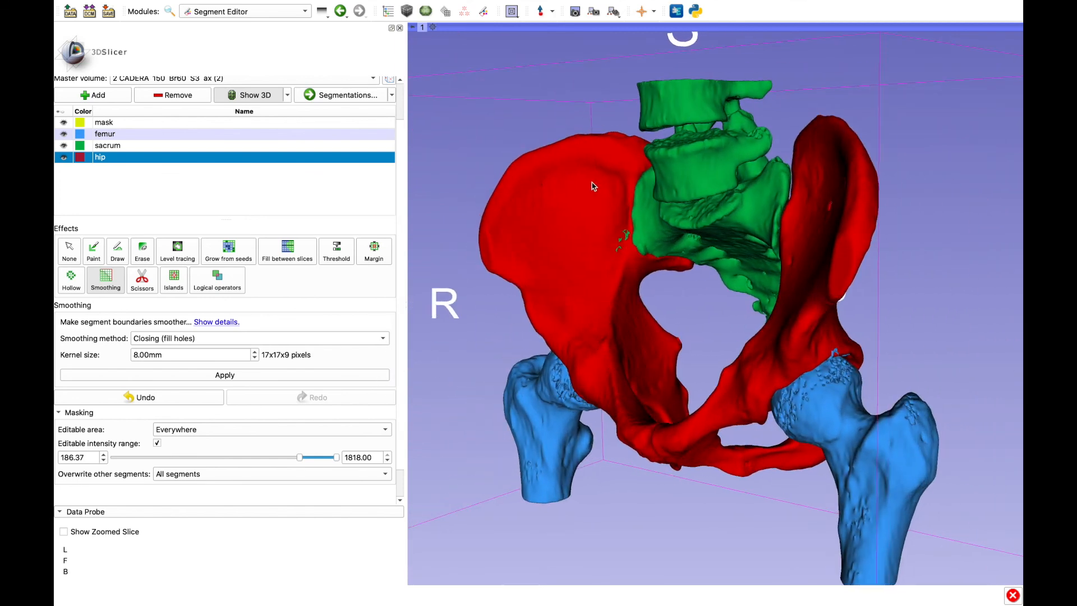
# - Paint hip over the stray femur bits on the left socket rim and the sacrum specks on the right ilium, using a 3% brush in 3D
pyautogui.moveTo(660, 359); pyautogui.dragTo(940, 236)
pyautogui.moveTo(681, 284); pyautogui.dragTo(822, 263)
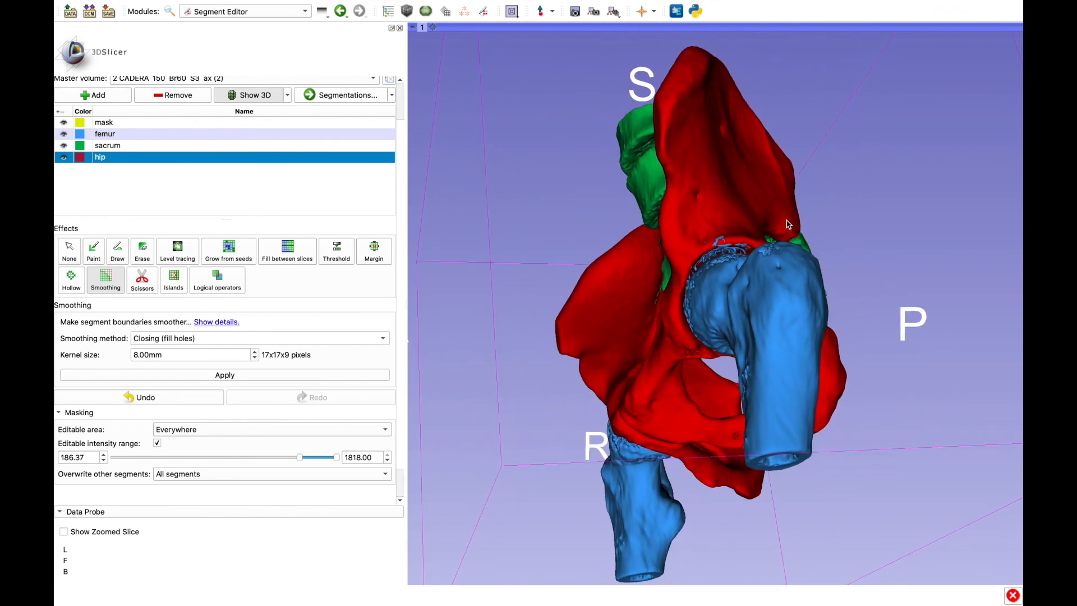
pyautogui.scroll(2, 787, 225)
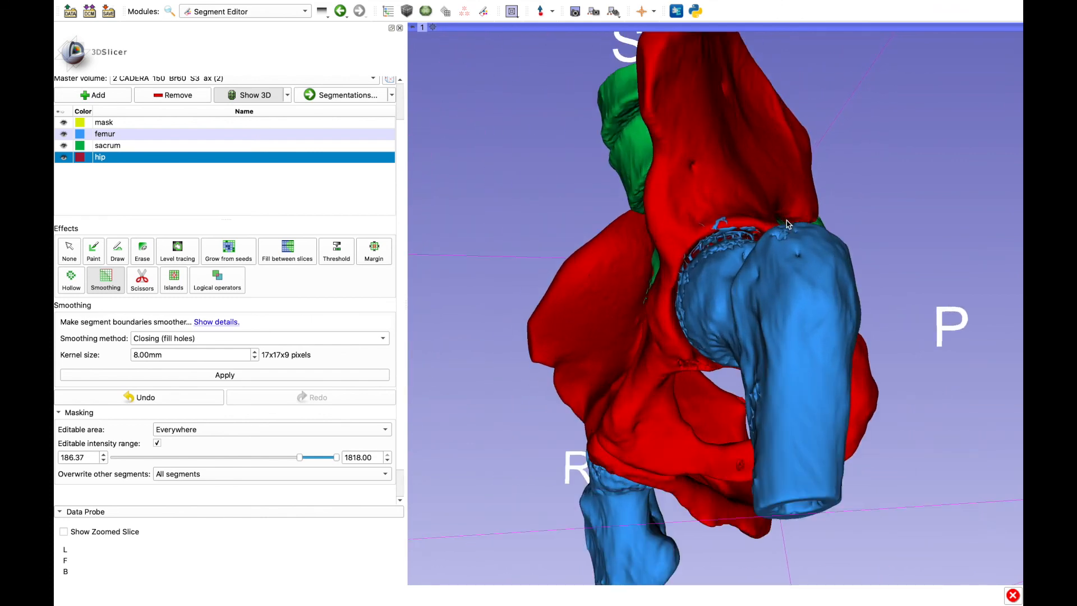
pyautogui.scroll(2, 787, 224)
pyautogui.scroll(2, 788, 224)
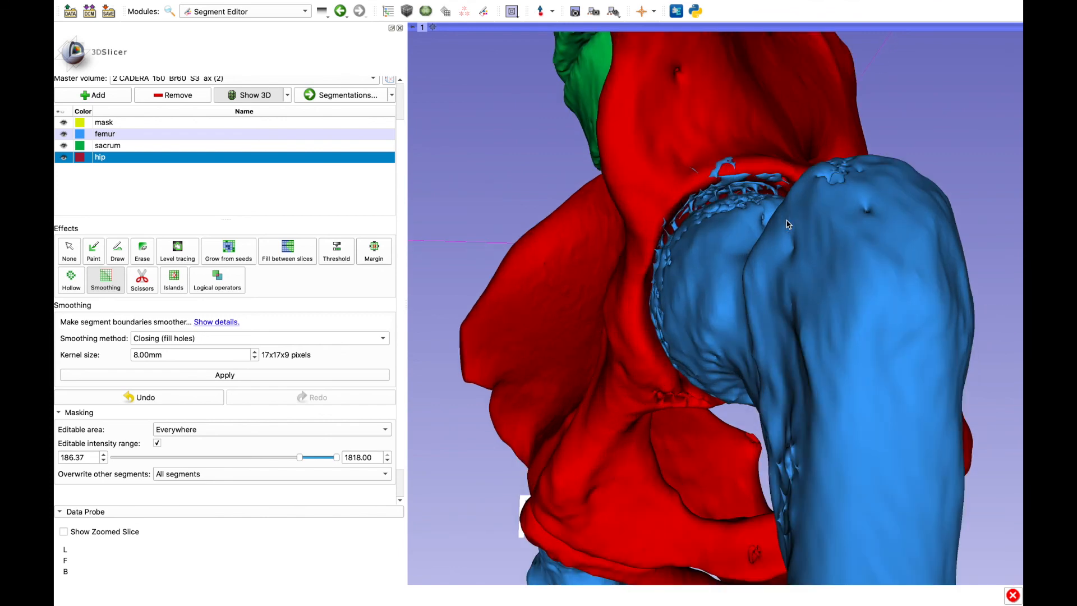
pyautogui.moveTo(789, 194); pyautogui.dragTo(805, 168)
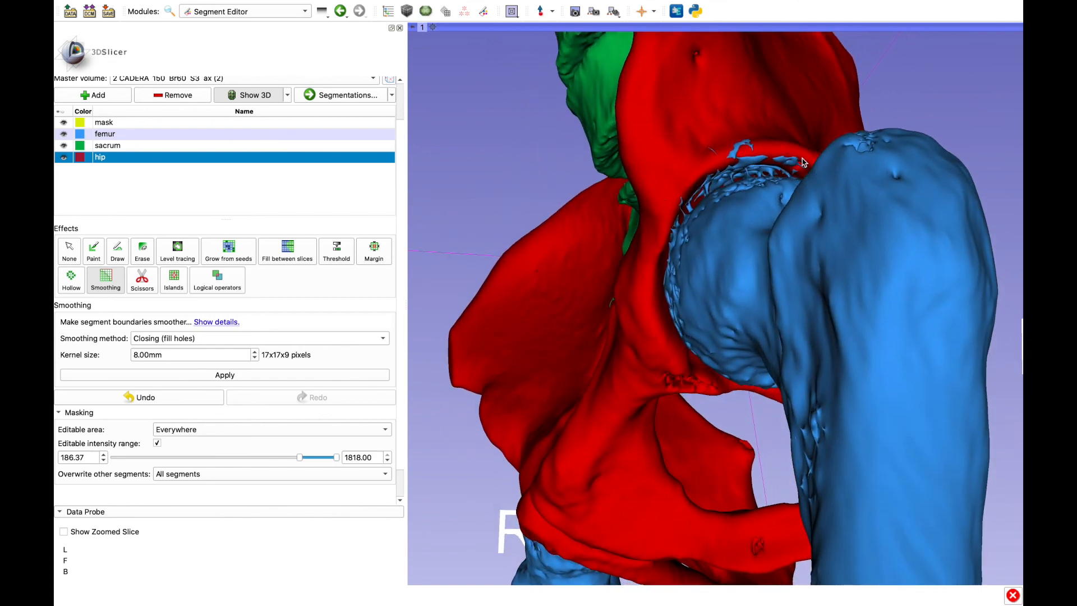
pyautogui.click(93, 247)
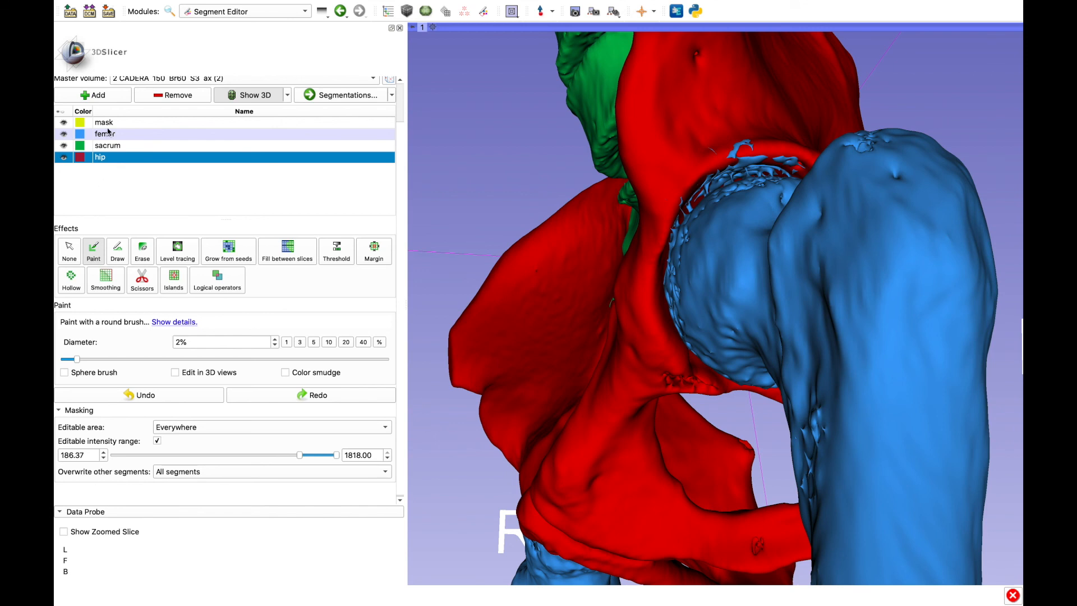
pyautogui.moveTo(77, 357); pyautogui.dragTo(87, 363)
pyautogui.click(175, 373)
pyautogui.moveTo(795, 169)
pyautogui.mouseDown()
pyautogui.moveTo(775, 161)
pyautogui.moveTo(784, 172)
pyautogui.moveTo(742, 172)
pyautogui.moveTo(695, 198)
pyautogui.moveTo(759, 164)
pyautogui.moveTo(720, 173)
pyautogui.moveTo(681, 202)
pyautogui.moveTo(732, 159)
pyautogui.moveTo(668, 236)
pyautogui.moveTo(714, 151)
pyautogui.moveTo(749, 141)
pyautogui.moveTo(743, 150)
pyautogui.mouseUp()
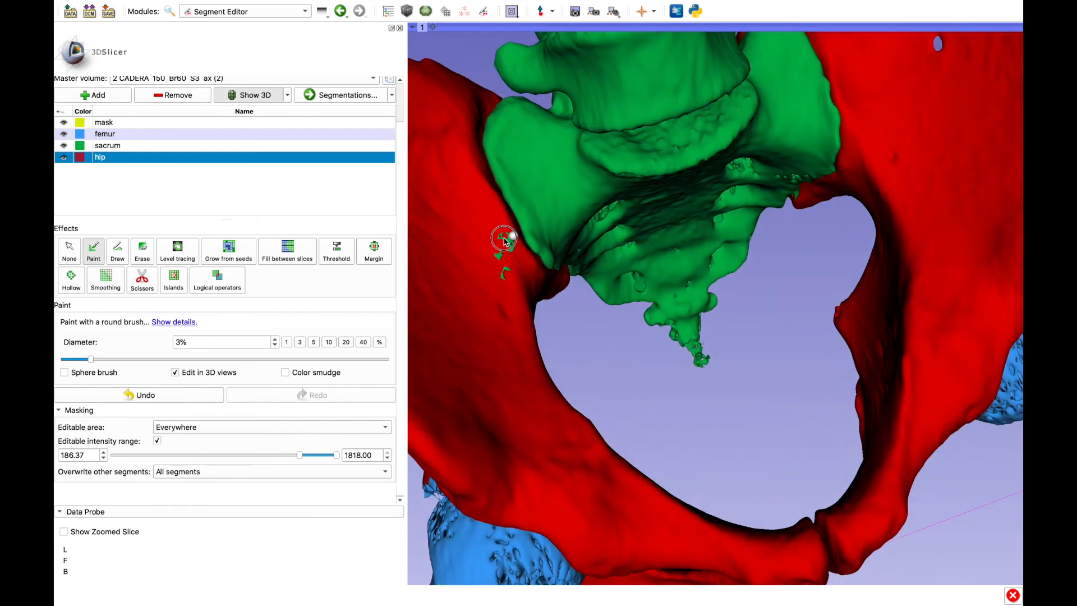
pyautogui.moveTo(503, 241); pyautogui.dragTo(505, 275)
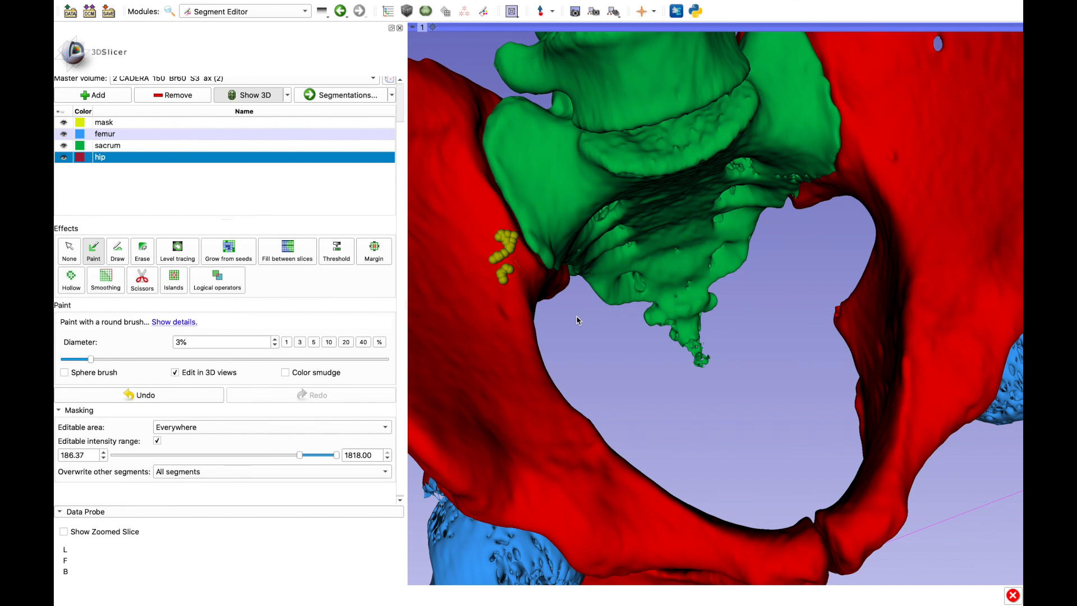
# - Paint hip over the stray femur fragments around the right hip socket's edges with a 4% brush in the 3D view
pyautogui.moveTo(607, 341); pyautogui.dragTo(773, 288)
pyautogui.moveTo(97, 359); pyautogui.dragTo(110, 359)
pyautogui.moveTo(768, 283)
pyautogui.mouseDown()
pyautogui.moveTo(726, 222)
pyautogui.moveTo(752, 285)
pyautogui.mouseUp()
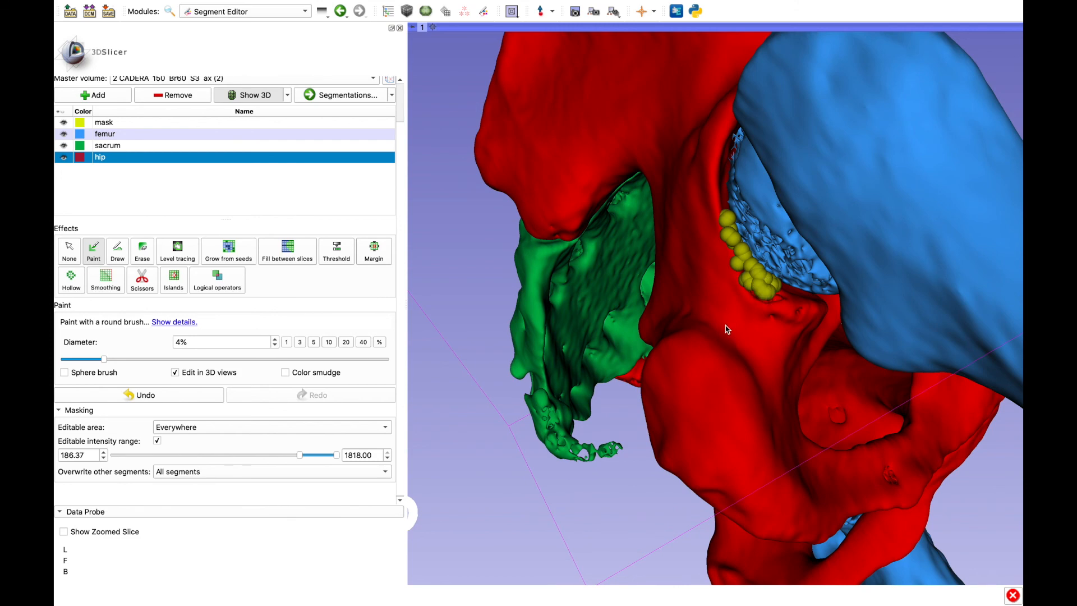
pyautogui.moveTo(1008, 55); pyautogui.dragTo(1002, 132)
pyautogui.moveTo(835, 264)
pyautogui.mouseDown()
pyautogui.moveTo(794, 259)
pyautogui.moveTo(722, 293)
pyautogui.mouseUp()
pyautogui.moveTo(791, 243); pyautogui.dragTo(783, 236)
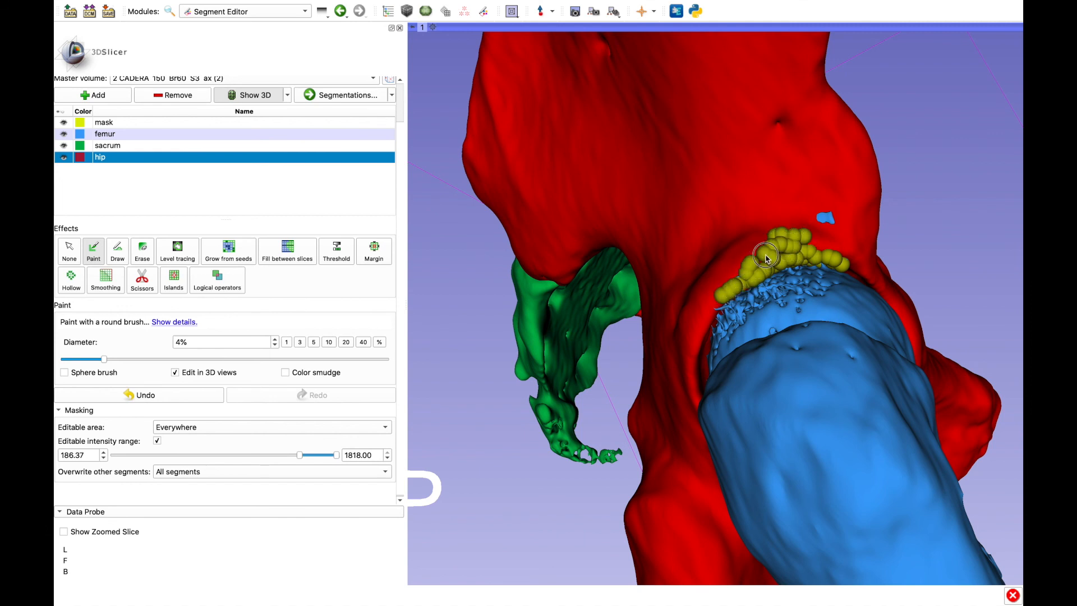
pyautogui.moveTo(826, 216); pyautogui.dragTo(834, 222)
# - Smooth the hip segment with Closing (fill holes) at a 12.00 mm kernel size and check the model from the front
pyautogui.moveTo(963, 105)
pyautogui.mouseDown()
pyautogui.moveTo(870, 187)
pyautogui.moveTo(877, 317)
pyautogui.moveTo(888, 324)
pyautogui.mouseUp()
pyautogui.moveTo(707, 281); pyautogui.dragTo(704, 2)
pyautogui.moveTo(575, 209); pyautogui.dragTo(1018, 290)
pyautogui.moveTo(559, 531); pyautogui.dragTo(554, 529)
pyautogui.moveTo(428, 551); pyautogui.dragTo(590, 585)
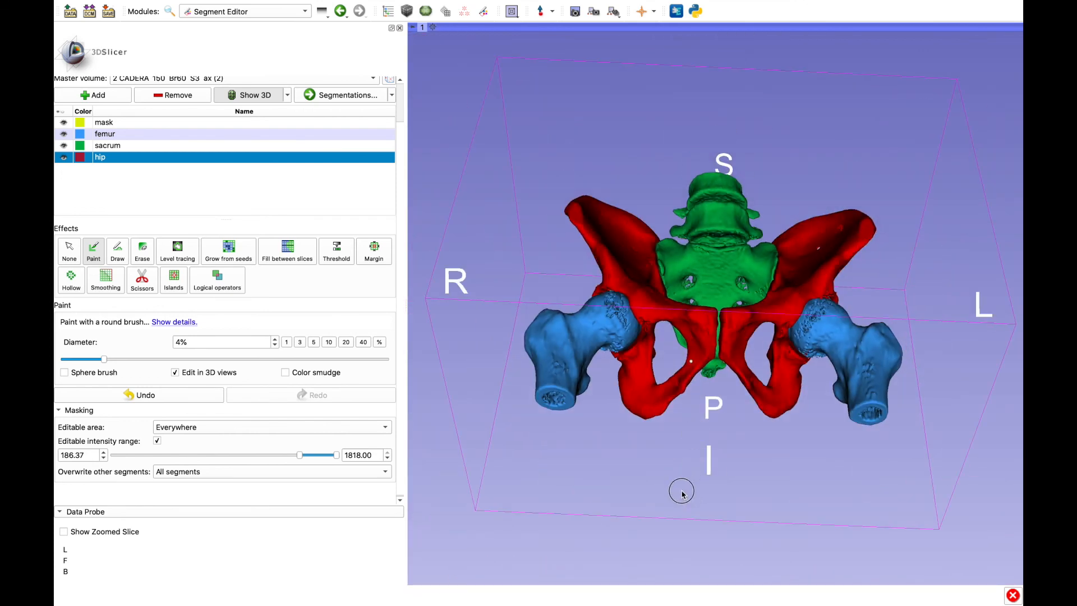
pyautogui.moveTo(682, 489); pyautogui.dragTo(731, 577)
pyautogui.press('0')
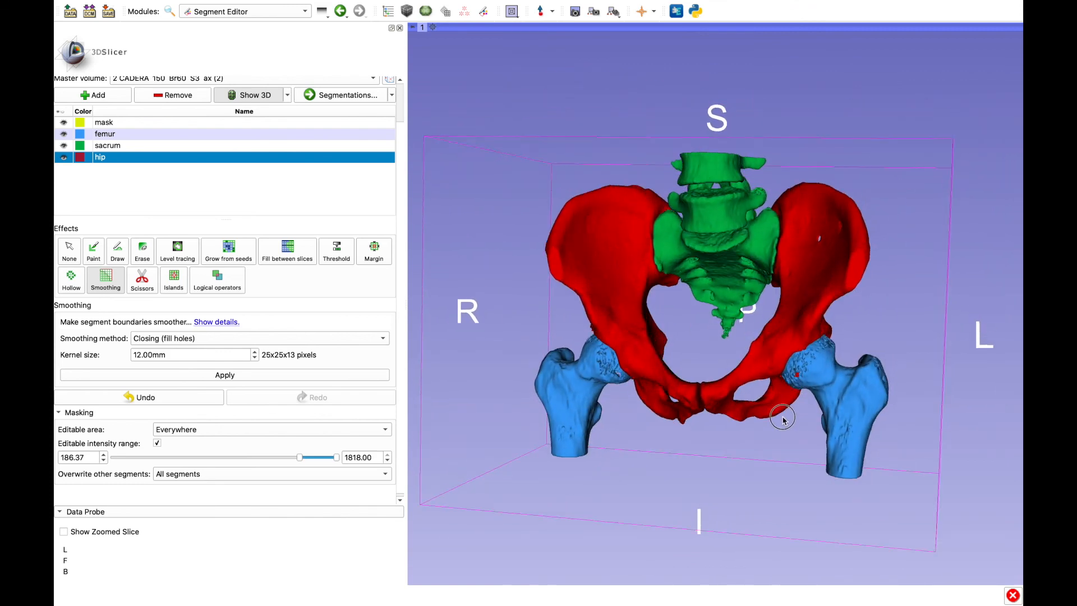
pyautogui.moveTo(868, 429); pyautogui.dragTo(807, 425)
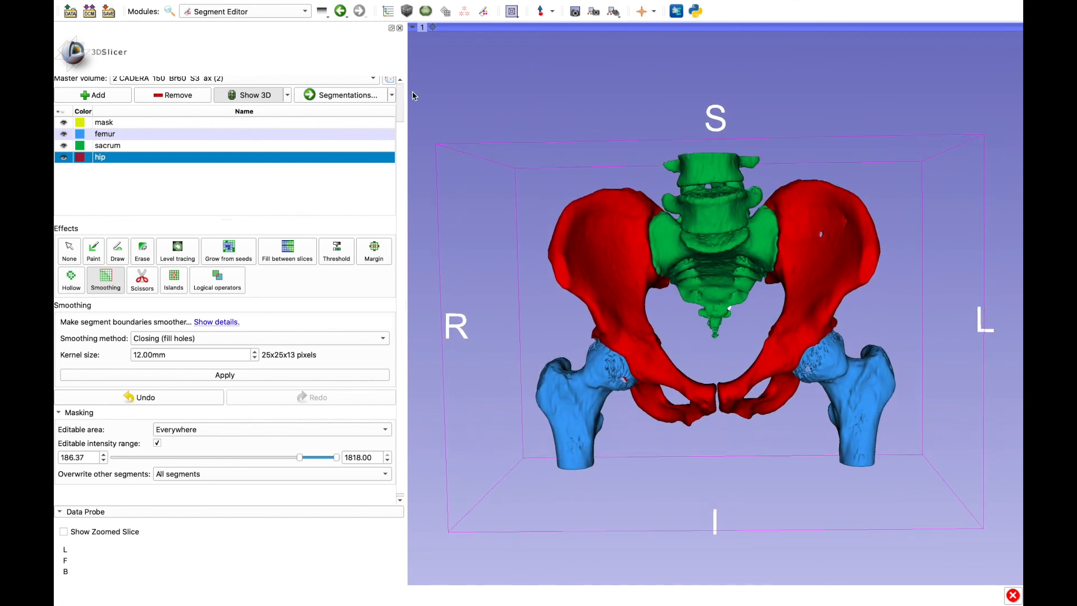
# - Hide the mask, femur and sacrum segments and inspect the isolated hip bones from all sides
pyautogui.click(64, 146)
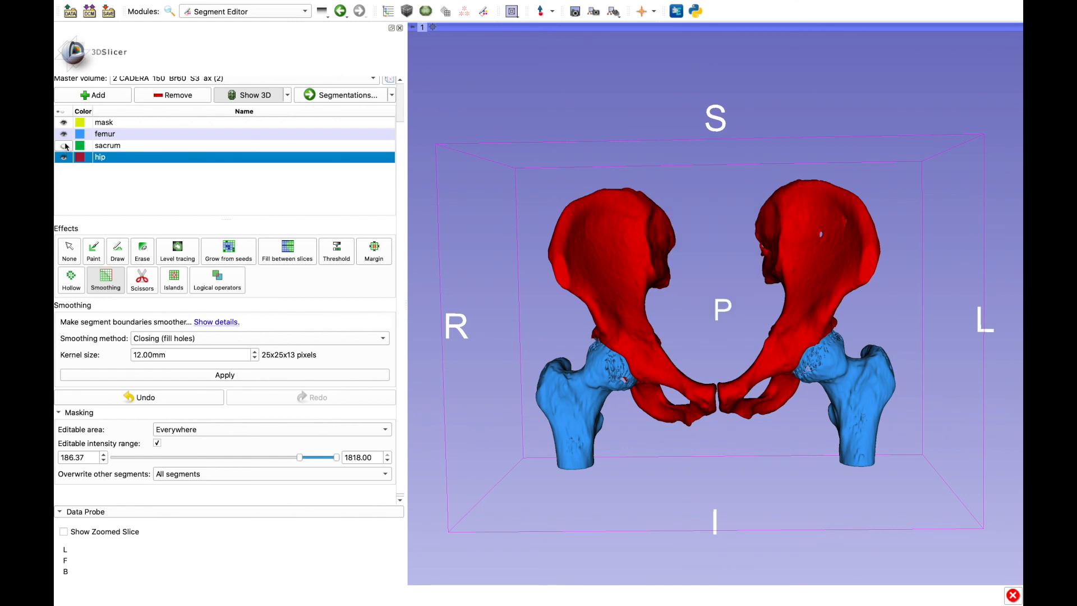
pyautogui.click(64, 134)
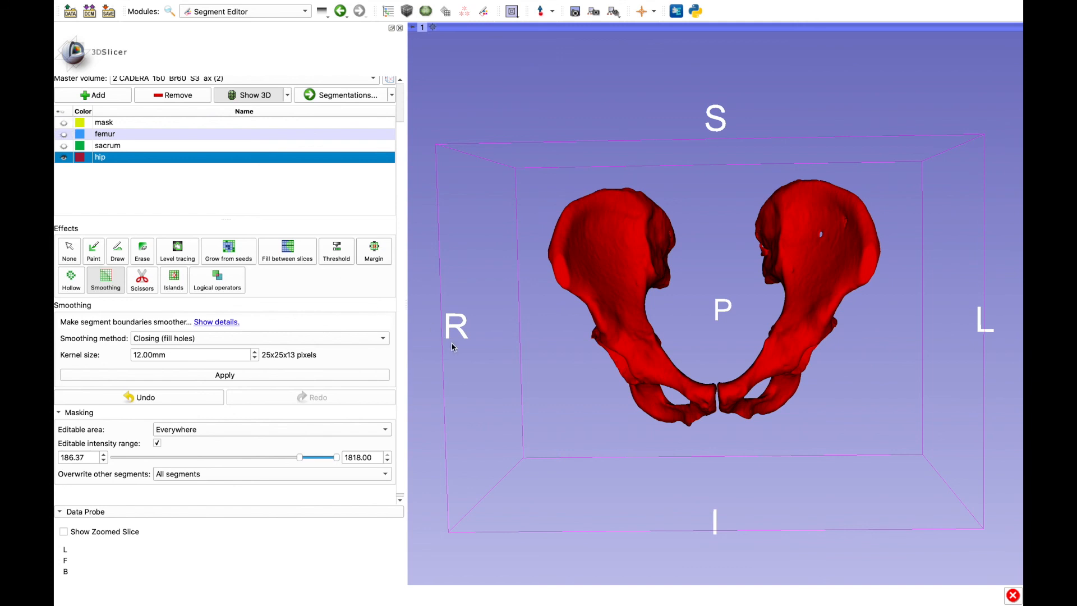
pyautogui.moveTo(481, 348); pyautogui.dragTo(832, 342)
pyautogui.moveTo(601, 418); pyautogui.dragTo(916, 403)
pyautogui.moveTo(678, 411); pyautogui.dragTo(839, 421)
pyautogui.moveTo(765, 440); pyautogui.dragTo(857, 500)
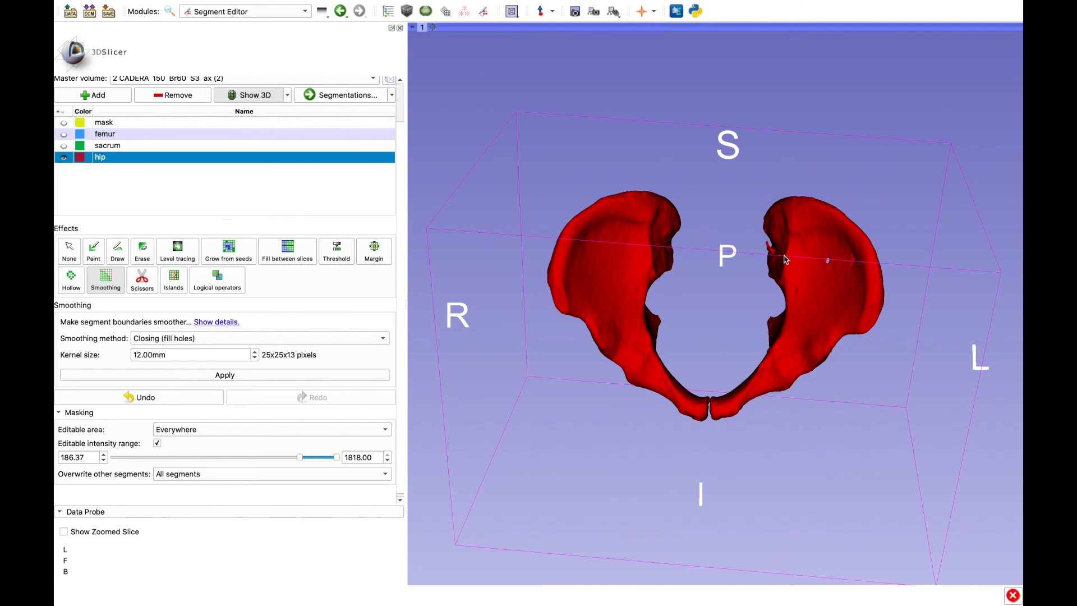
# - Paint with the sacrum segment over the protruding spike on the inner sacroiliac face of the left hip bone
pyautogui.scroll(-4, 766, 261)
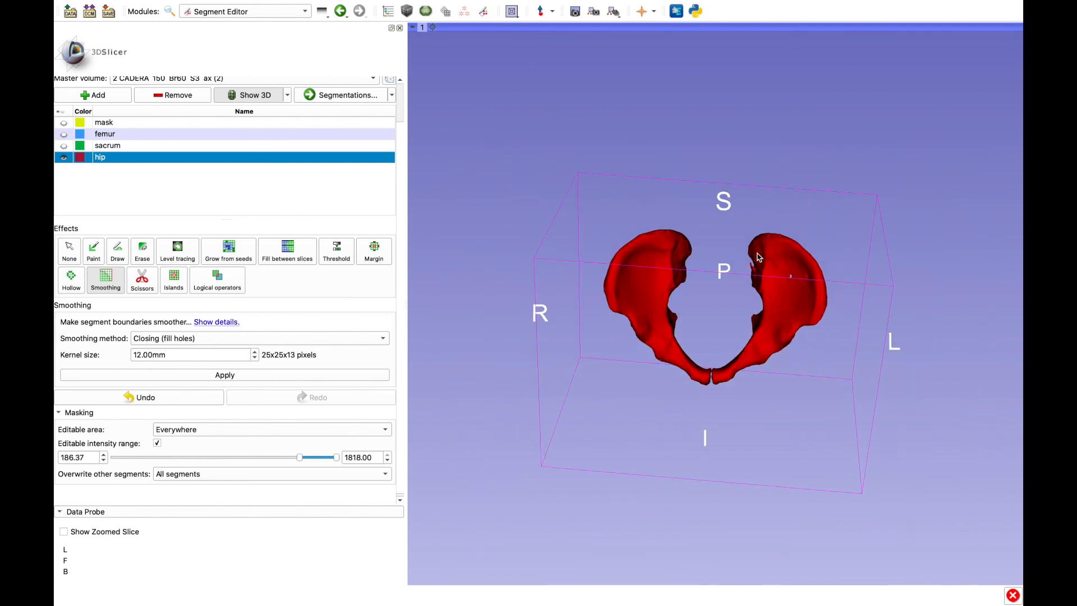
pyautogui.scroll(10, 760, 258)
pyautogui.scroll(8, 758, 258)
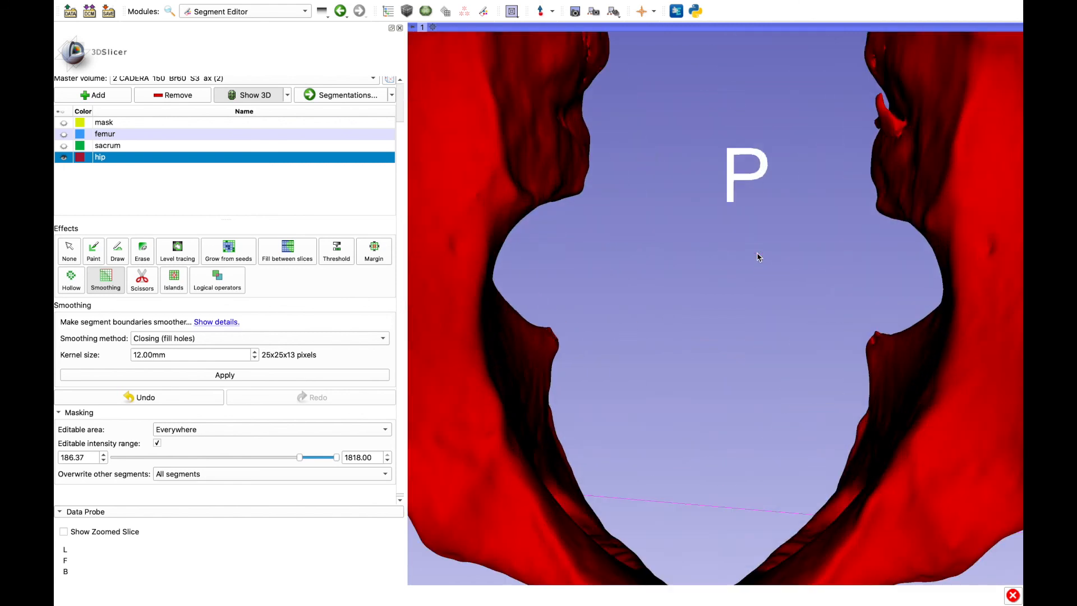
pyautogui.moveTo(758, 274); pyautogui.dragTo(784, 292)
pyautogui.moveTo(840, 219); pyautogui.dragTo(912, 195)
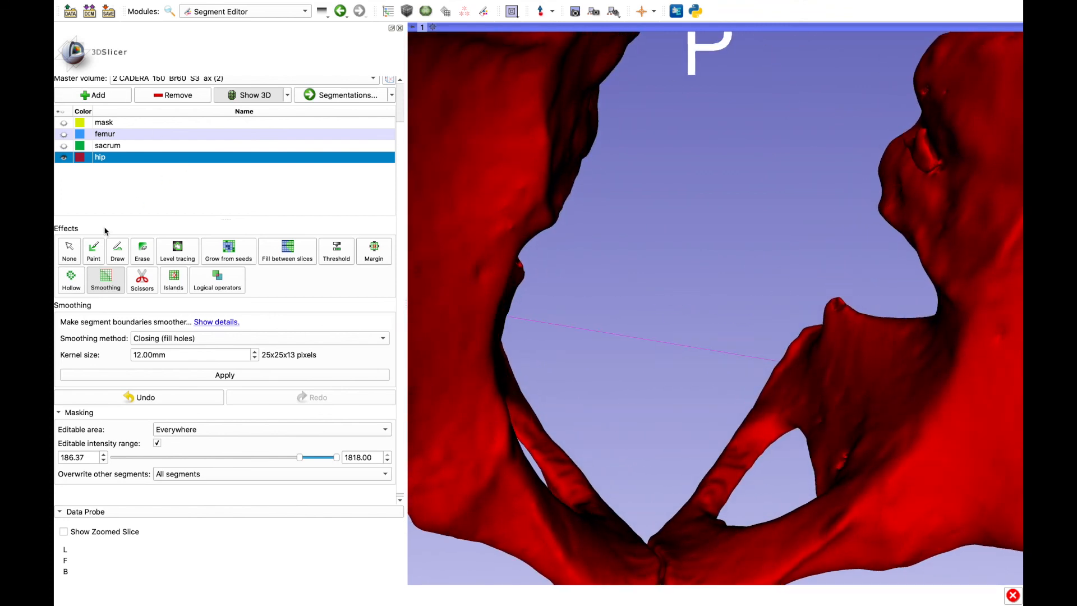
pyautogui.click(100, 260)
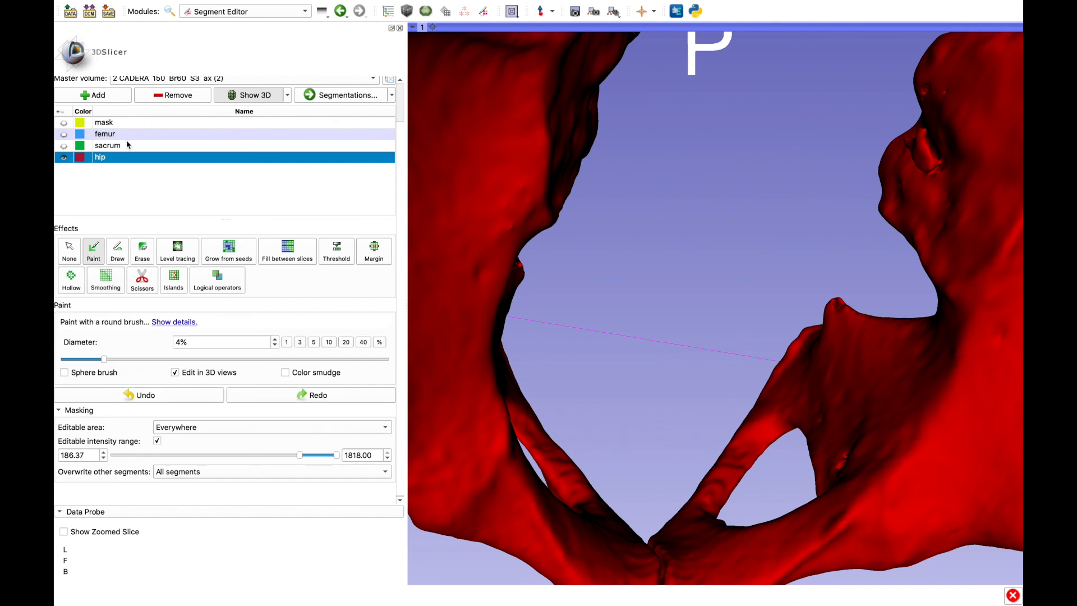
pyautogui.click(127, 144)
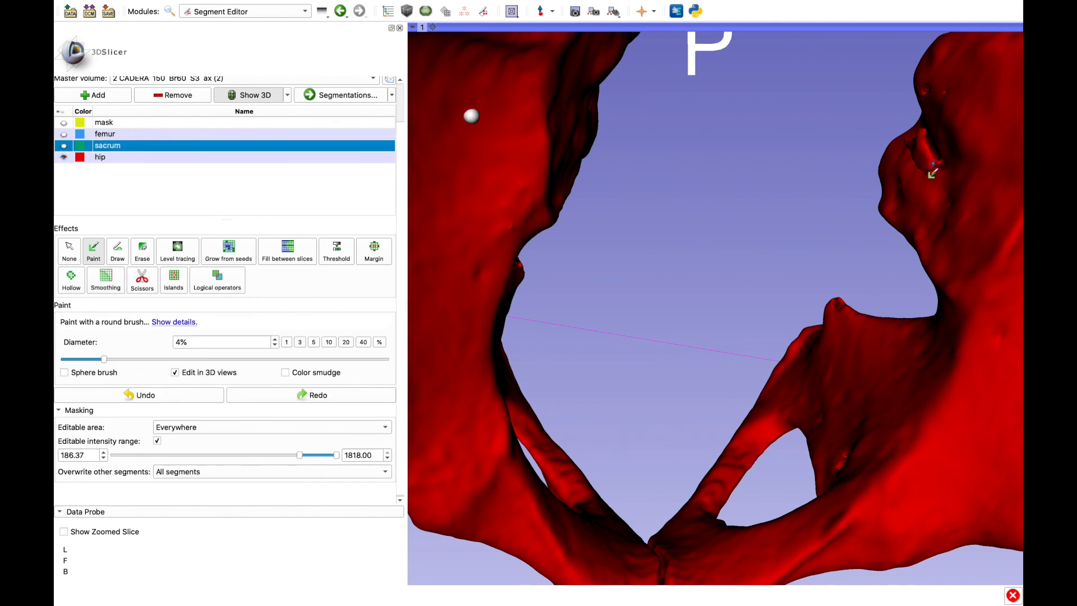
pyautogui.moveTo(935, 161); pyautogui.dragTo(927, 166)
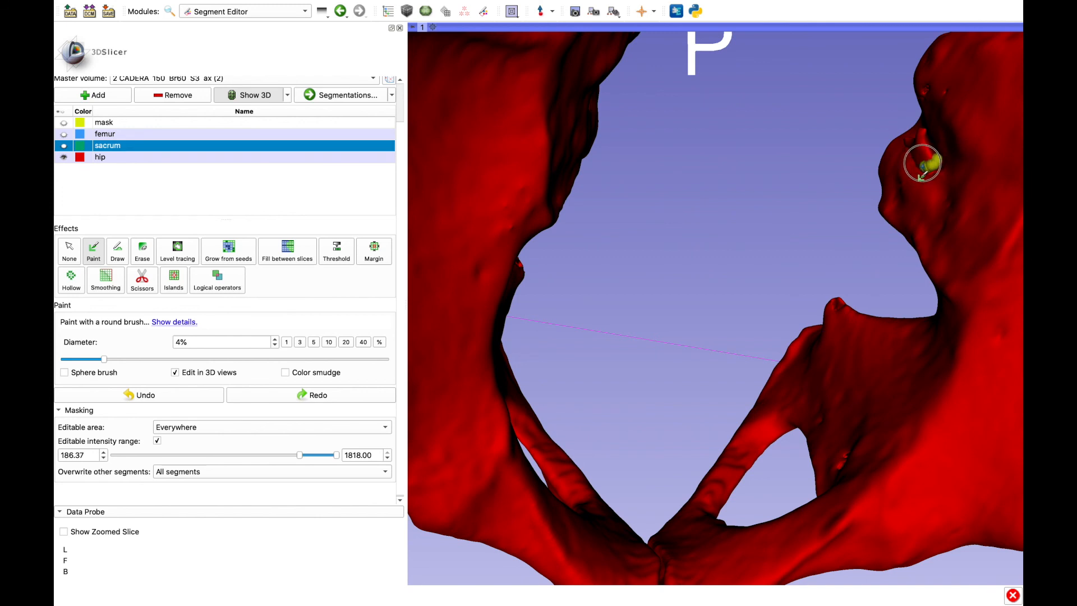
pyautogui.moveTo(912, 143)
pyautogui.mouseDown()
pyautogui.moveTo(919, 132)
pyautogui.moveTo(917, 147)
pyautogui.mouseUp()
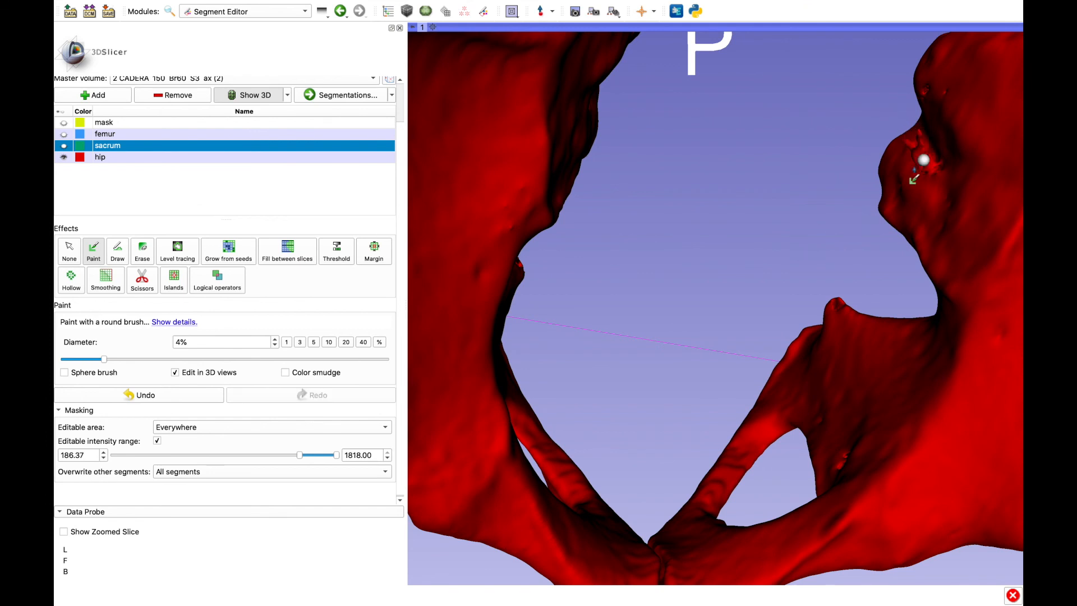
pyautogui.moveTo(928, 162)
pyautogui.mouseDown()
pyautogui.moveTo(921, 137)
pyautogui.moveTo(911, 146)
pyautogui.mouseUp()
pyautogui.click(70, 252)
# - Cut the right hip bone out of the hip segment with free-form Scissors set to Erase inside and Unlimited slice cut
pyautogui.moveTo(645, 398)
pyautogui.mouseDown()
pyautogui.moveTo(644, 359)
pyautogui.moveTo(697, 234)
pyautogui.moveTo(569, 183)
pyautogui.moveTo(612, 133)
pyautogui.moveTo(709, 113)
pyautogui.moveTo(765, 125)
pyautogui.moveTo(793, 106)
pyautogui.moveTo(810, 70)
pyautogui.moveTo(796, 65)
pyautogui.moveTo(689, 285)
pyautogui.moveTo(688, 319)
pyautogui.mouseUp()
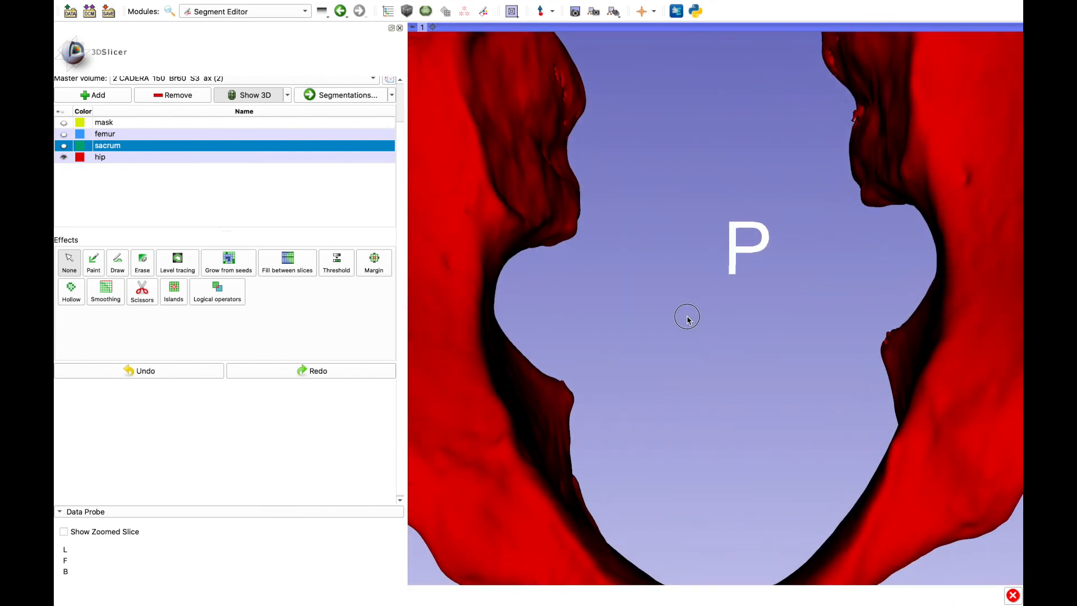
pyautogui.scroll(2, 689, 318)
pyautogui.scroll(-5, 688, 317)
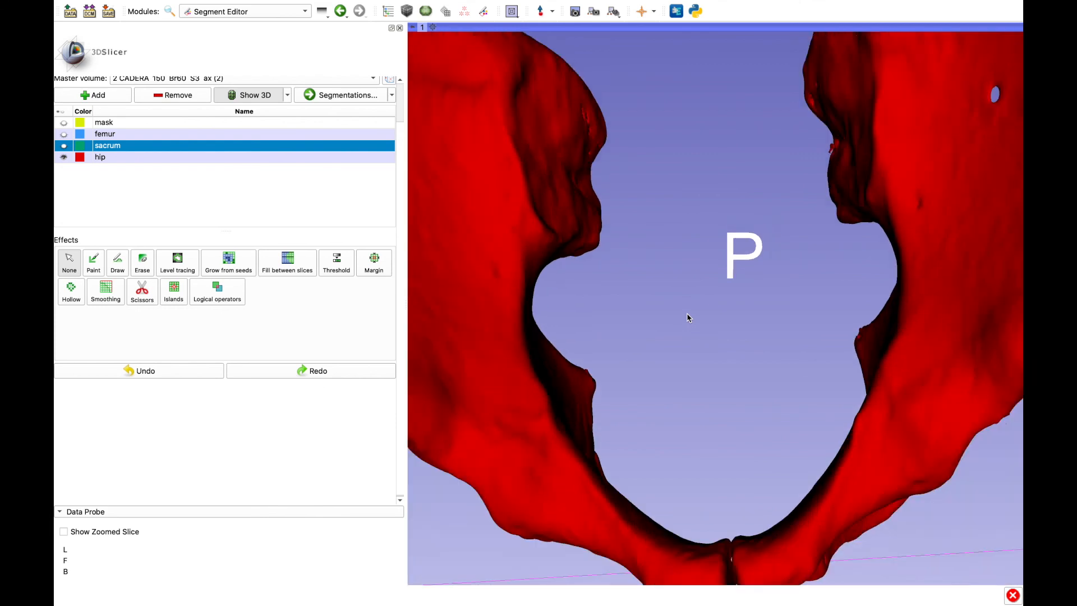
pyautogui.moveTo(688, 315); pyautogui.dragTo(929, 213)
pyautogui.moveTo(714, 341); pyautogui.dragTo(566, 417)
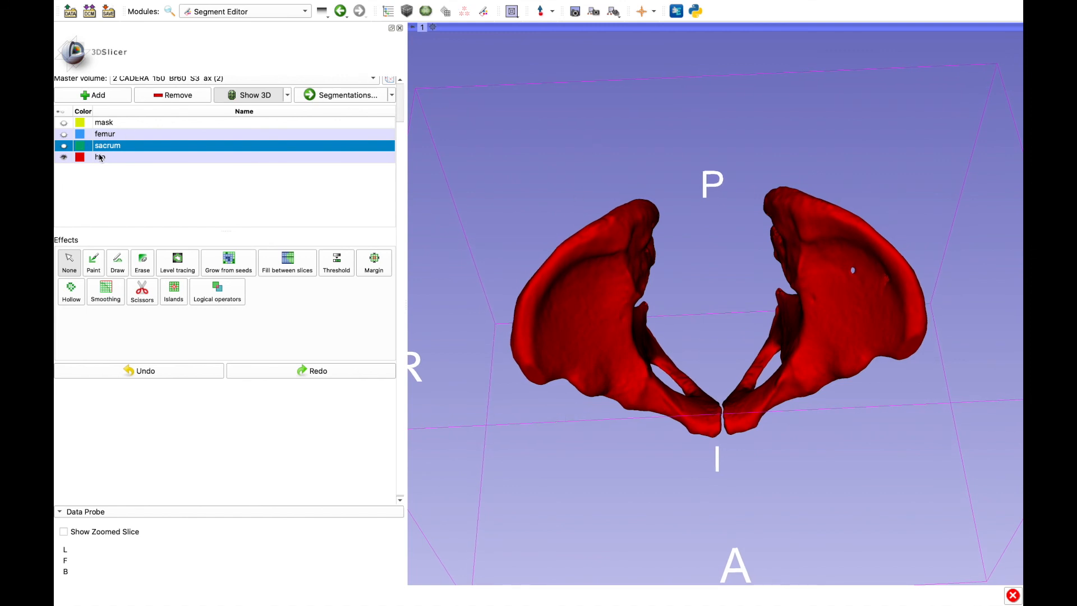
pyautogui.click(122, 159)
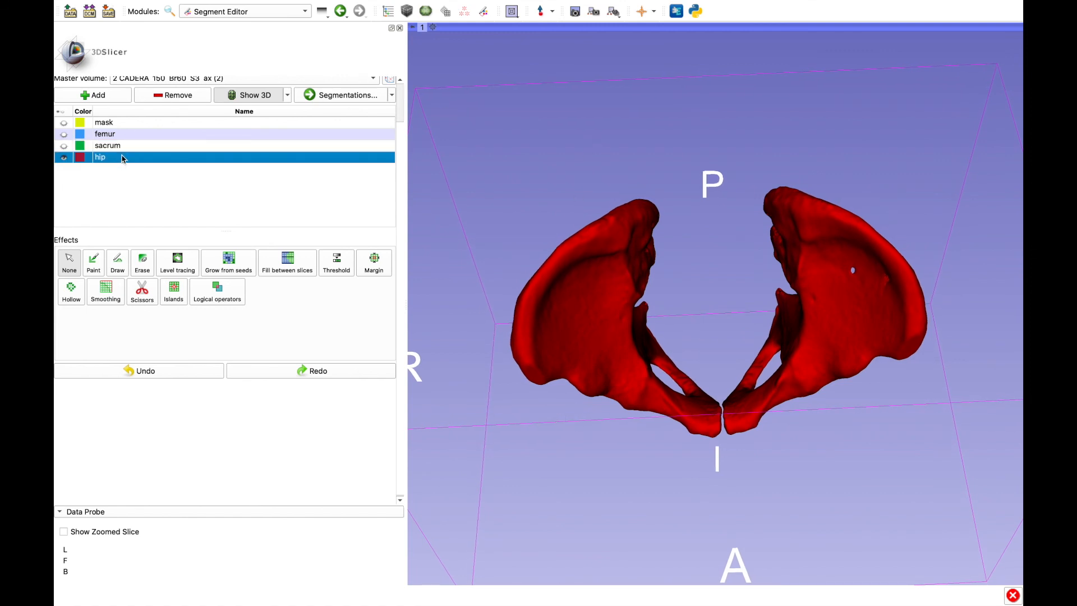
pyautogui.click(143, 292)
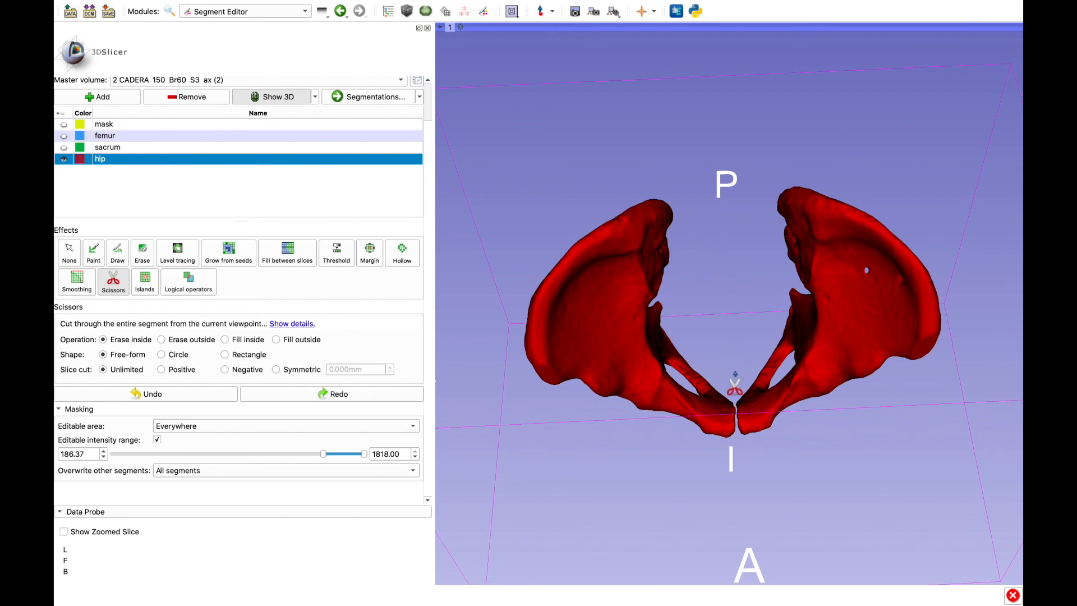
pyautogui.moveTo(734, 394)
pyautogui.mouseDown()
pyautogui.moveTo(722, 213)
pyautogui.moveTo(664, 150)
pyautogui.moveTo(543, 182)
pyautogui.moveTo(481, 289)
pyautogui.moveTo(523, 413)
pyautogui.moveTo(575, 453)
pyautogui.moveTo(767, 517)
pyautogui.moveTo(736, 409)
pyautogui.mouseUp()
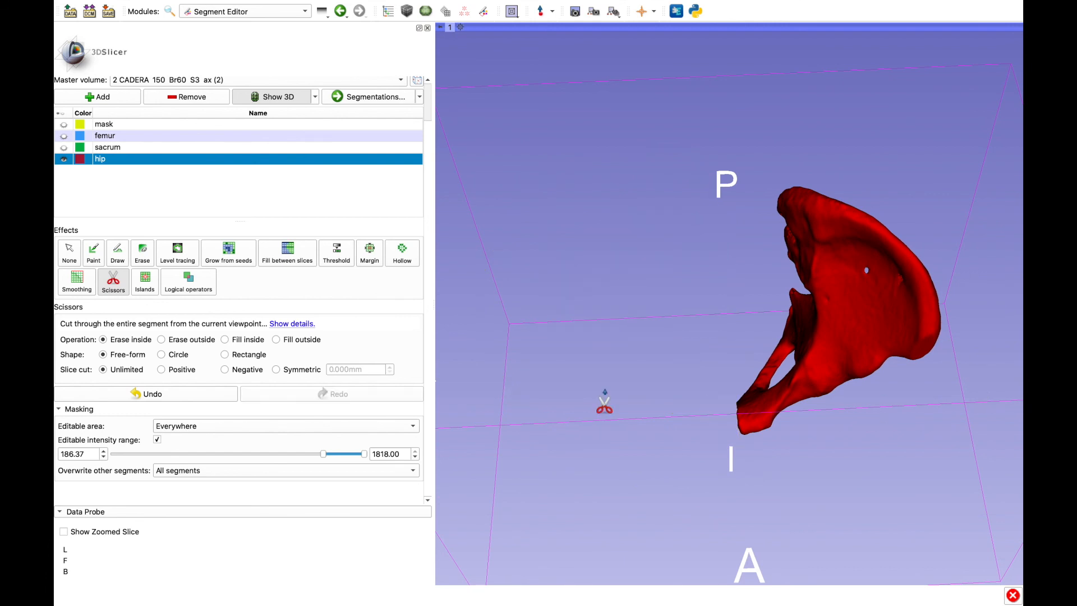
# - Remove loose fragments from the hip segment with Islands set to Keep largest island, and view the result
pyautogui.click(69, 252)
pyautogui.moveTo(646, 445); pyautogui.dragTo(647, 413)
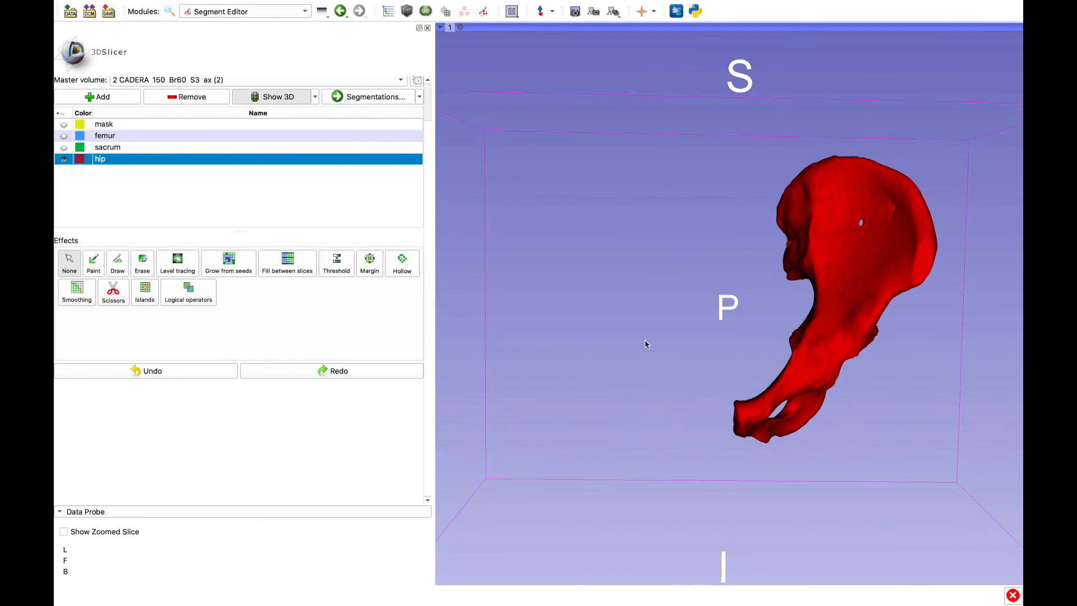
pyautogui.click(150, 295)
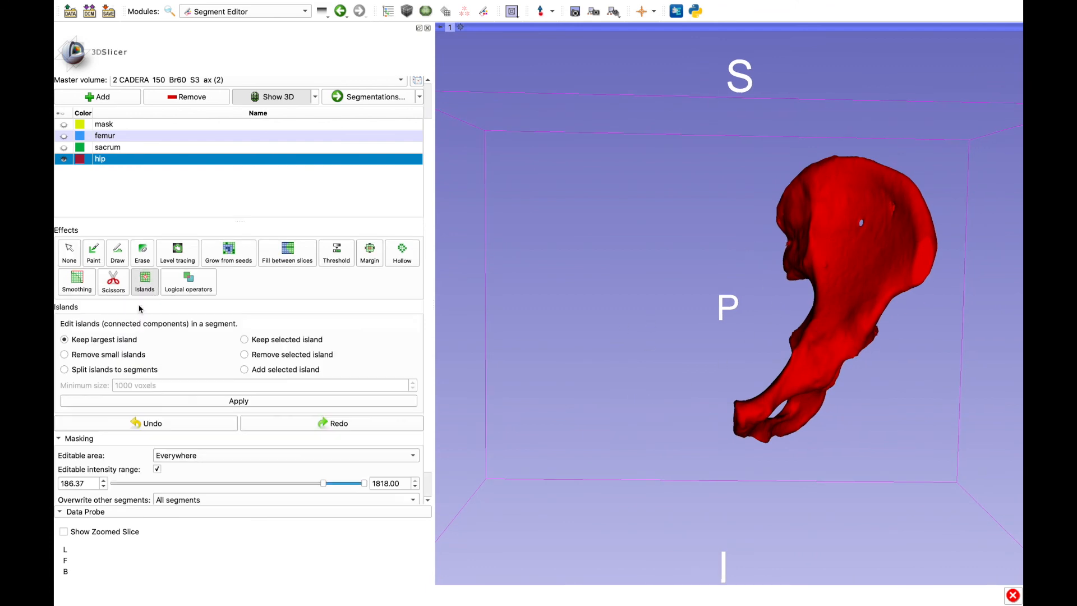
pyautogui.click(138, 399)
pyautogui.moveTo(750, 331); pyautogui.dragTo(774, 337)
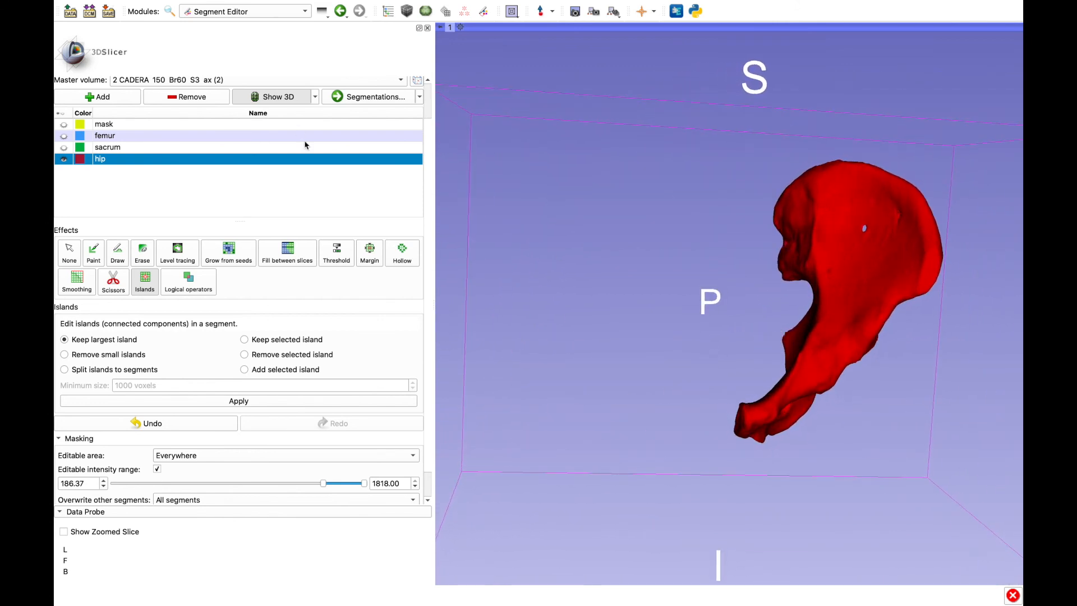
# - Export only the visible hip segment as an STL file to the Desktop folder and show the destination folder
pyautogui.click(403, 98)
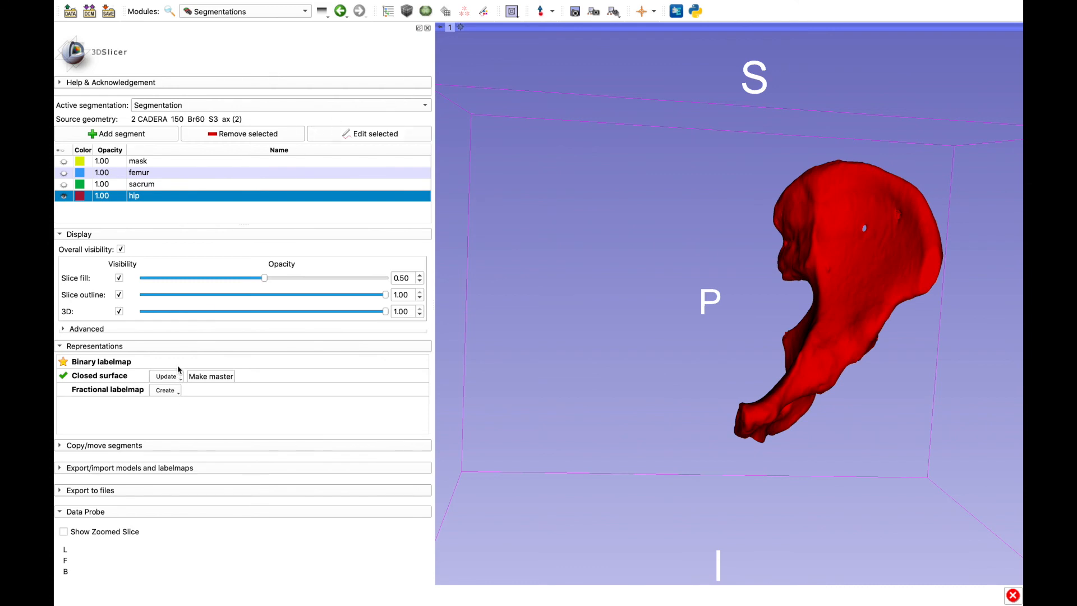
pyautogui.click(90, 491)
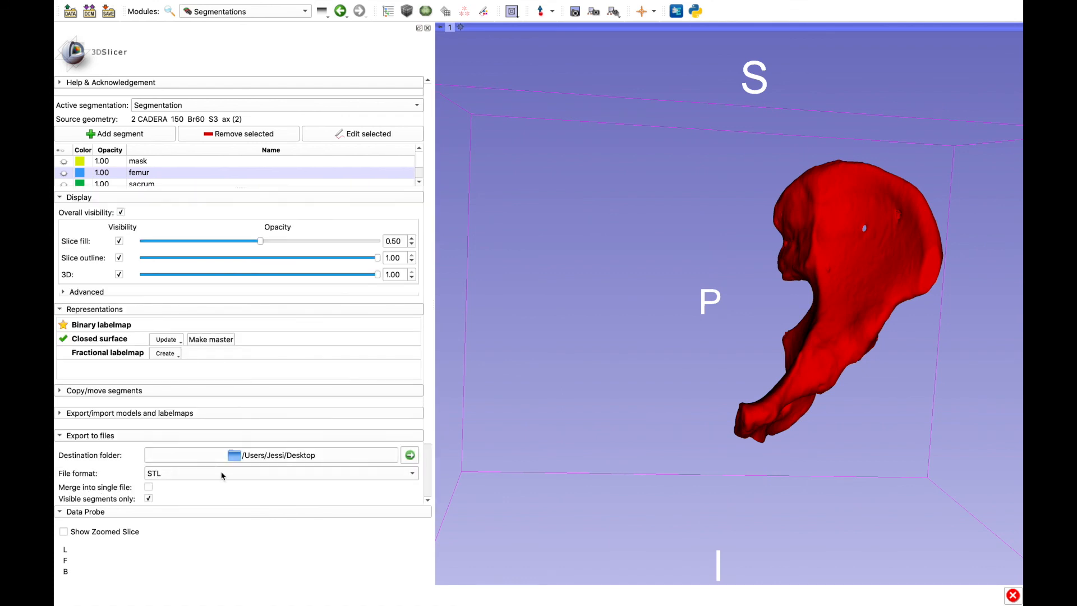
pyautogui.scroll(-3, 185, 494)
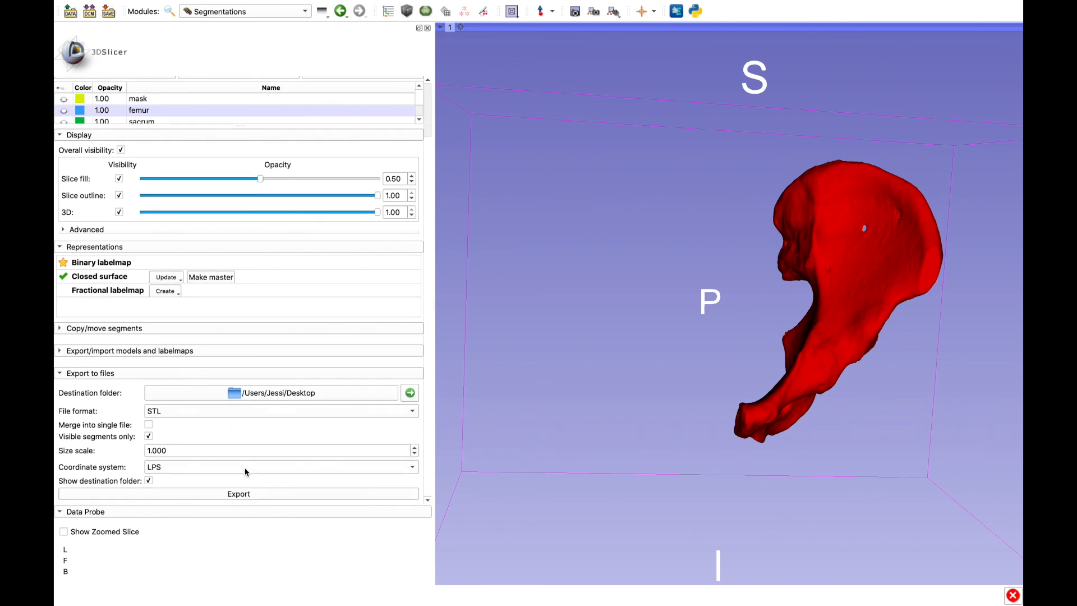
pyautogui.hotkey('ctrl', 'Left')
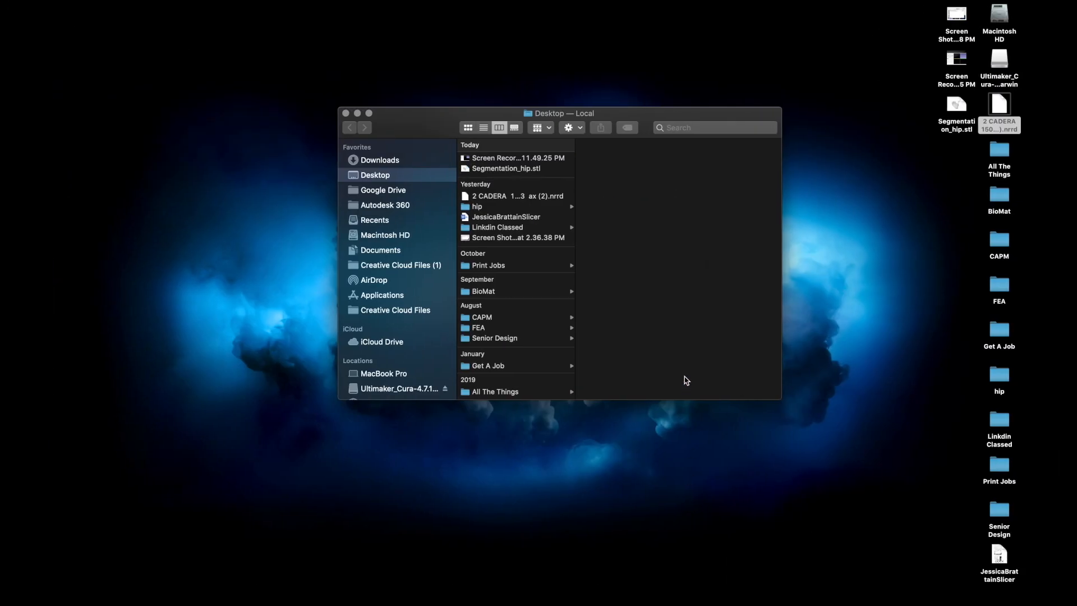
# - Switch to FEBio Studio and create a new Structural Mechanics model named Hiphalf
pyautogui.moveTo(749, 601)
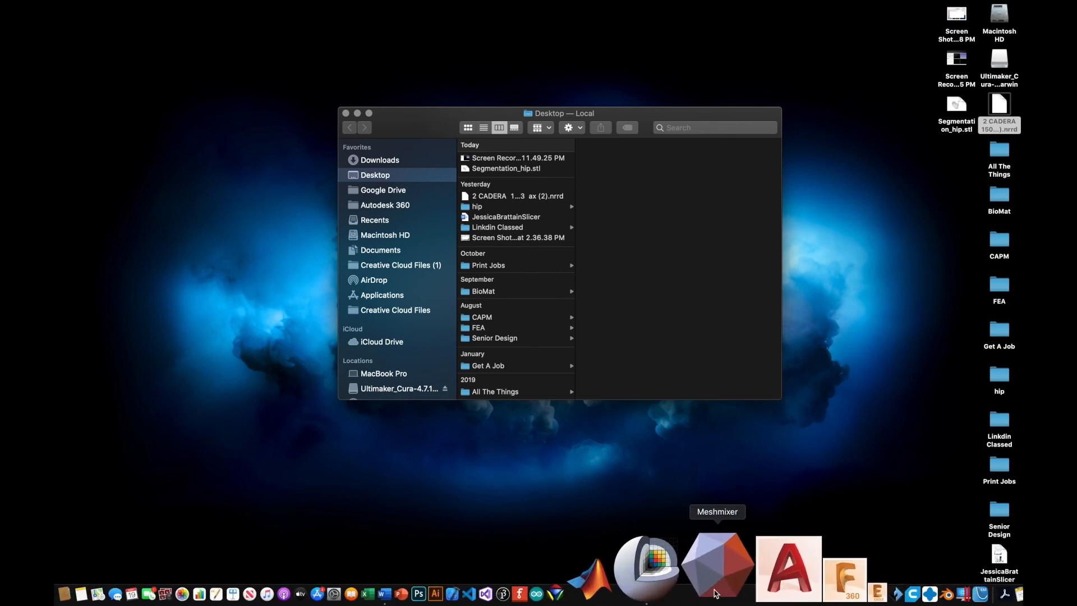
pyautogui.click(650, 578)
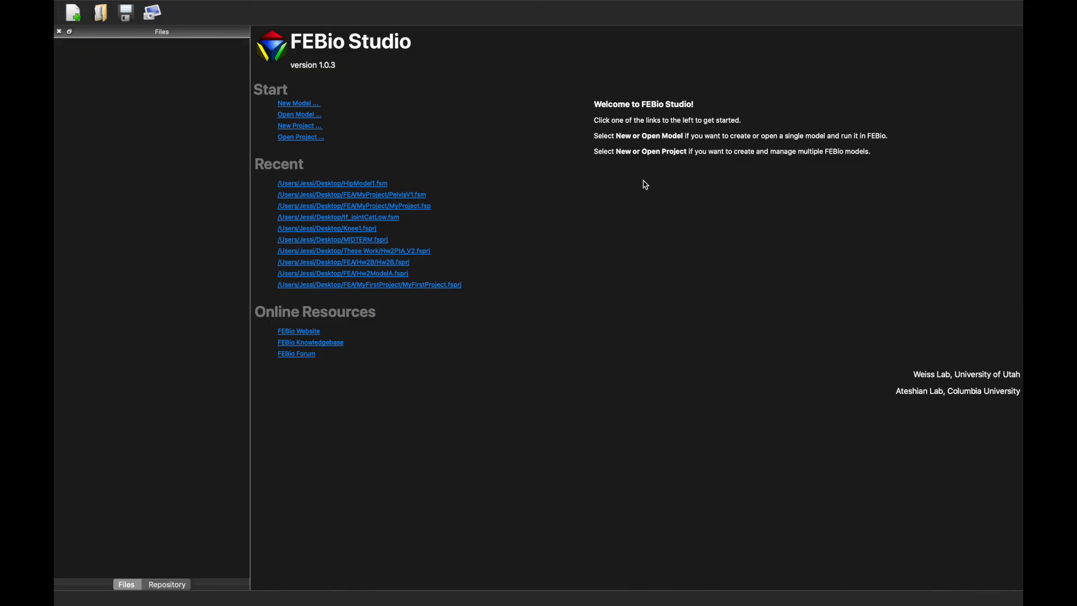
pyautogui.click(290, 104)
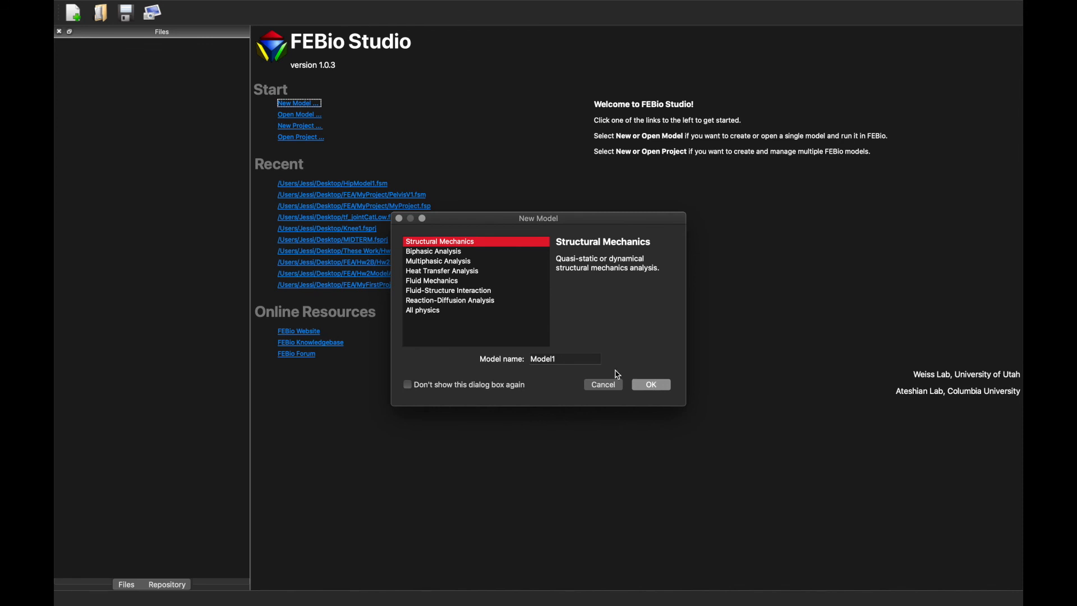
pyautogui.moveTo(569, 359); pyautogui.dragTo(499, 353)
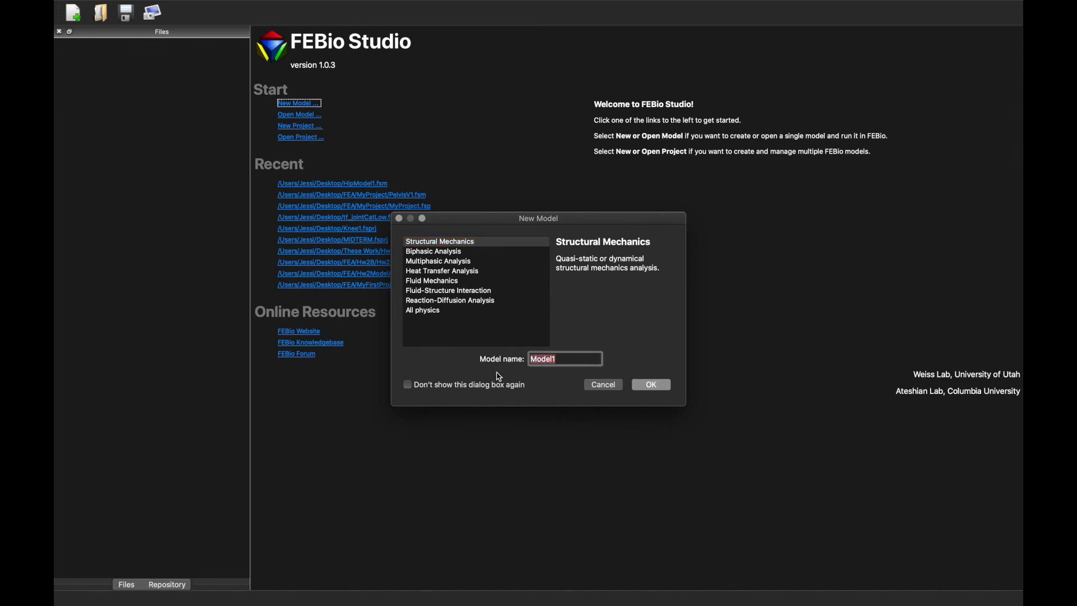
pyautogui.write('Hiphalf')
pyautogui.click(651, 387)
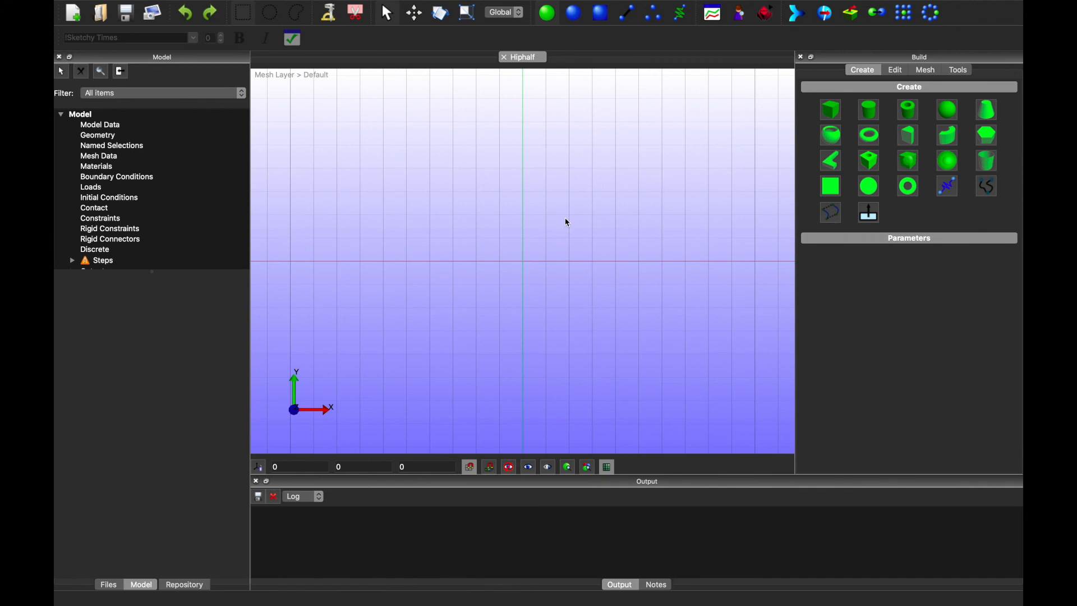
# - Import the geometry file Segmentation_hip.stl from the Desktop folder into the model
pyautogui.moveTo(186, 5)
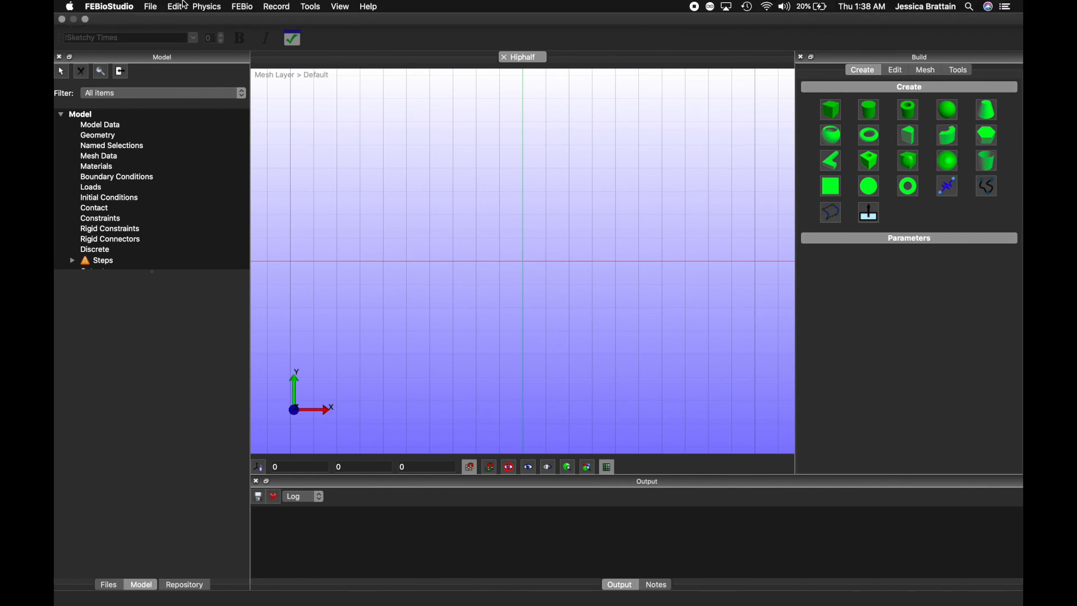
pyautogui.click(153, 5)
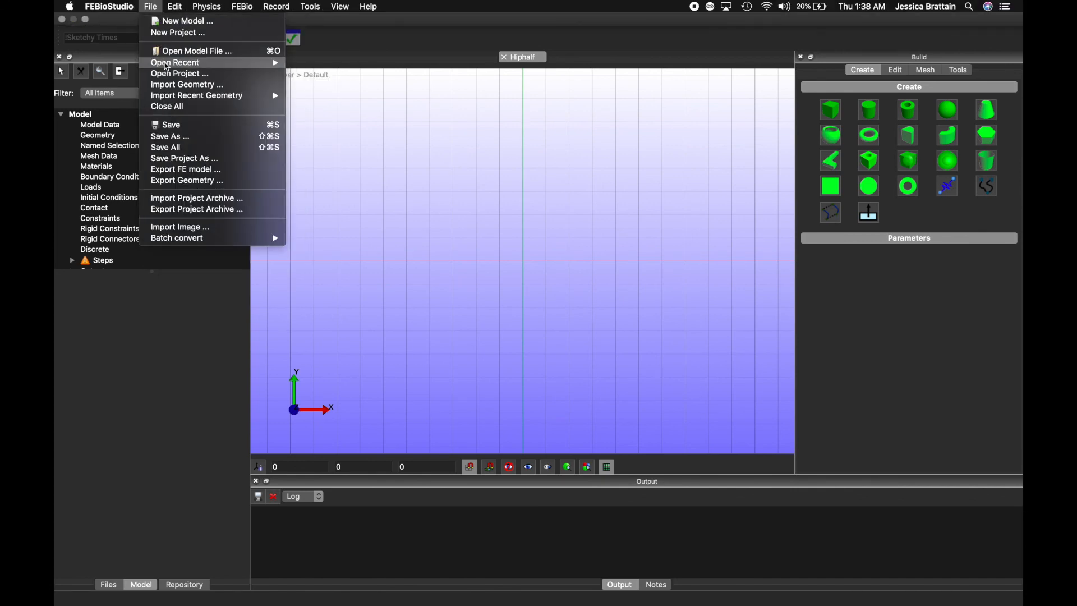
pyautogui.click(176, 85)
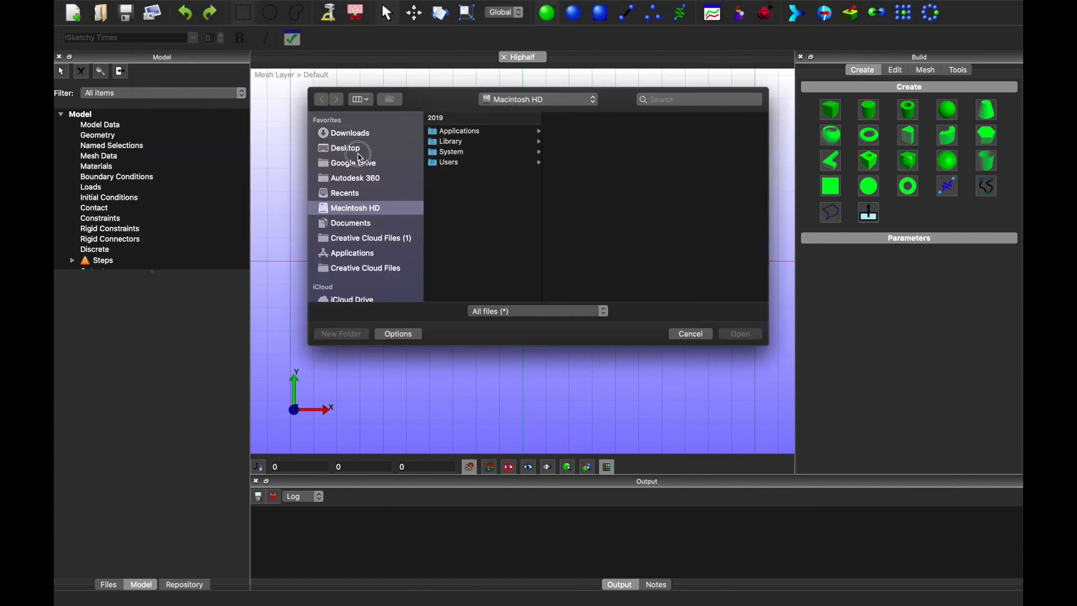
pyautogui.click(345, 148)
pyautogui.click(477, 132)
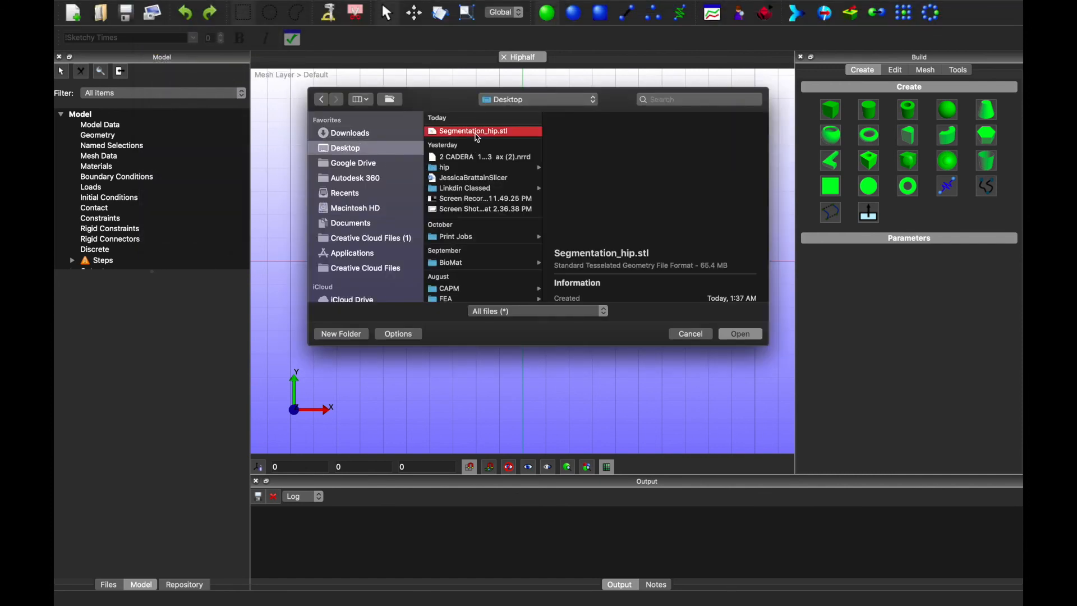
pyautogui.moveTo(642, 198); pyautogui.dragTo(662, 145)
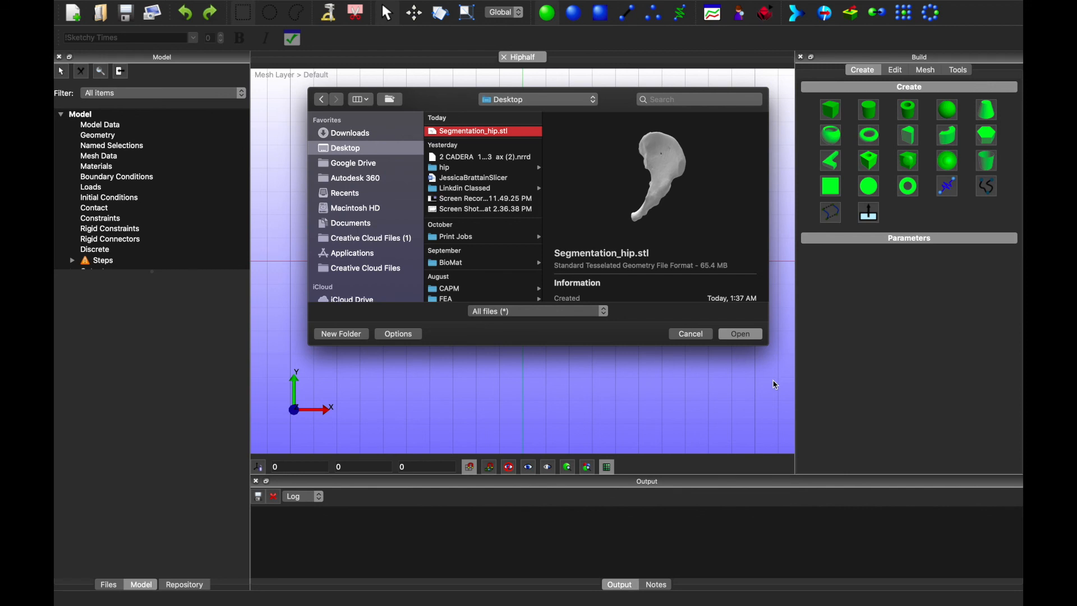
pyautogui.click(739, 334)
pyautogui.click(498, 289)
pyautogui.click(566, 312)
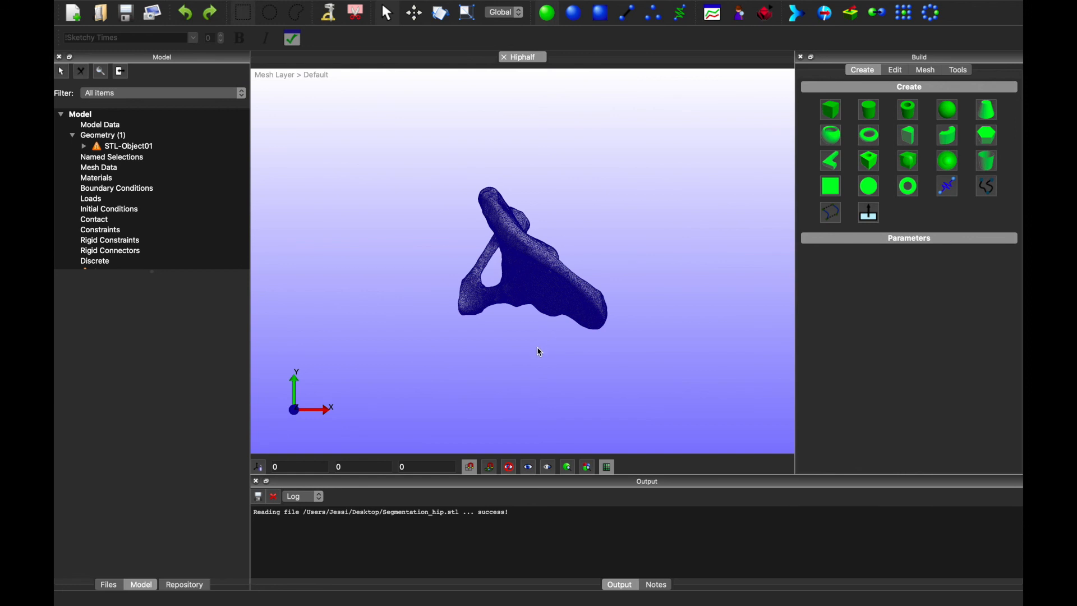
# - Select the imported hip bone object and convert it from an editable surface to an editable mesh
pyautogui.moveTo(540, 351); pyautogui.dragTo(566, 270)
pyautogui.click(543, 18)
pyautogui.click(545, 196)
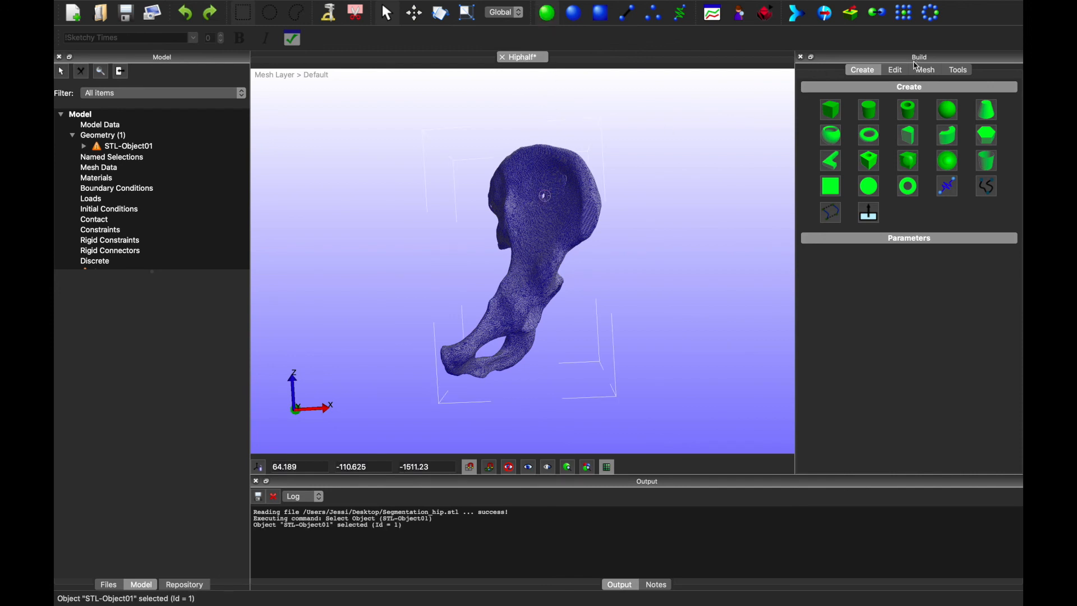
pyautogui.click(898, 69)
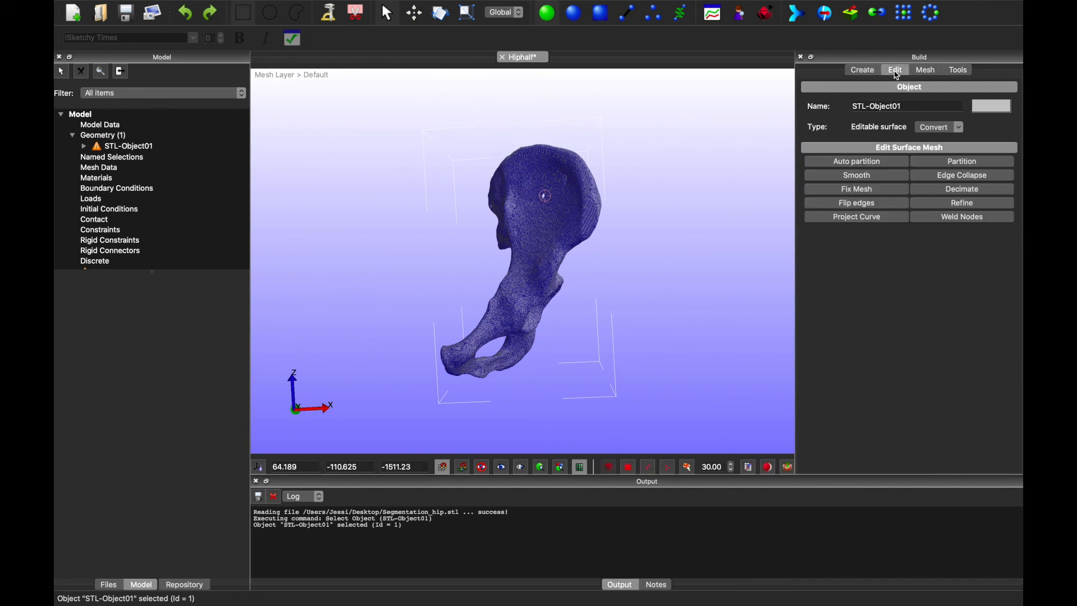
pyautogui.click(945, 128)
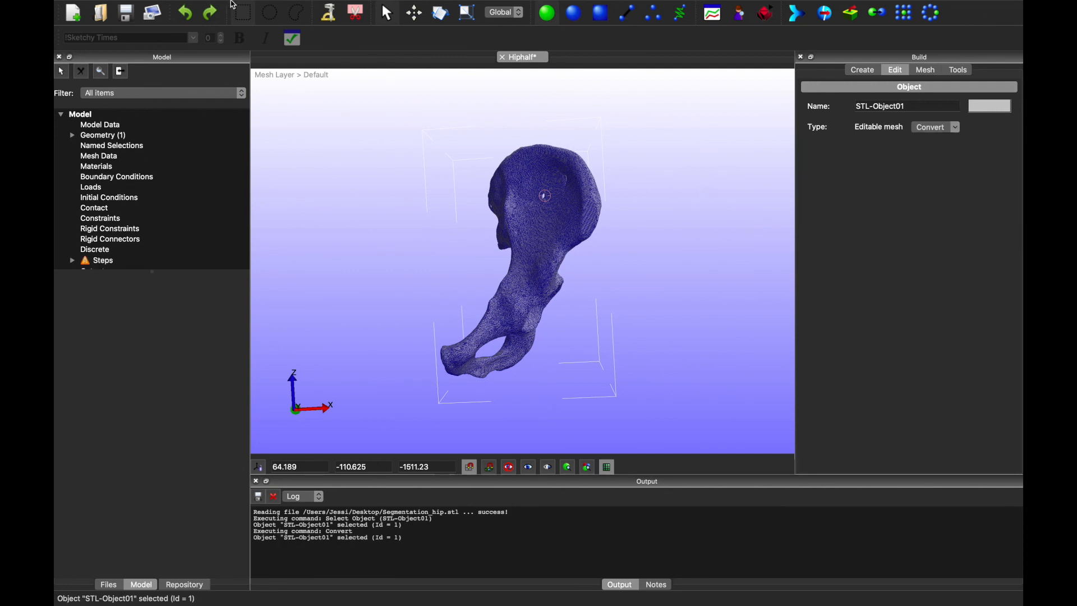
# - Add a material of the elastic category with the isotropic elastic type, leaving its name blank
pyautogui.moveTo(238, 3)
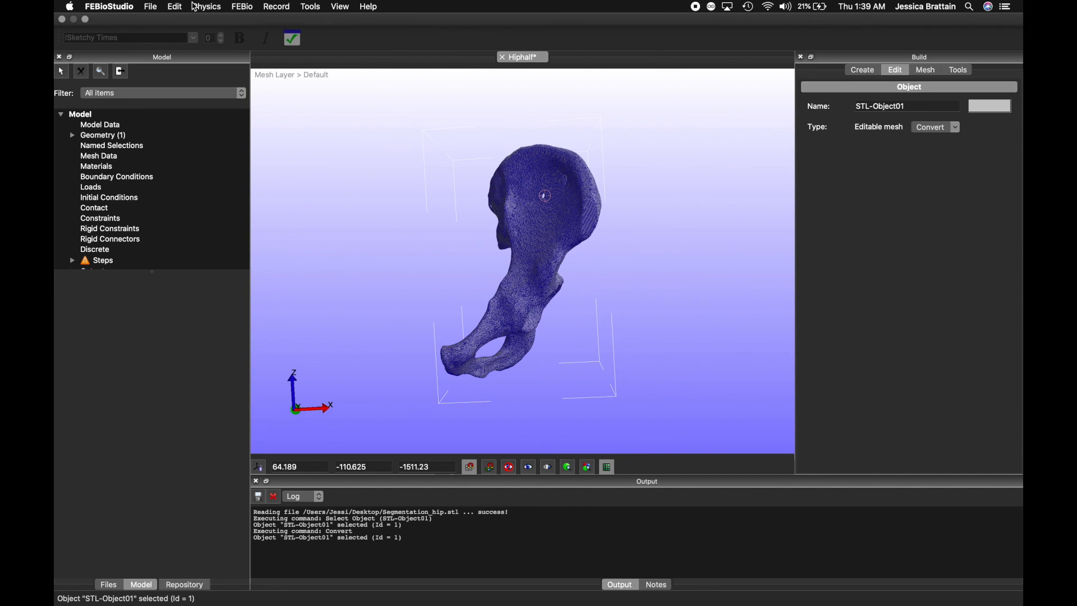
pyautogui.click(214, 6)
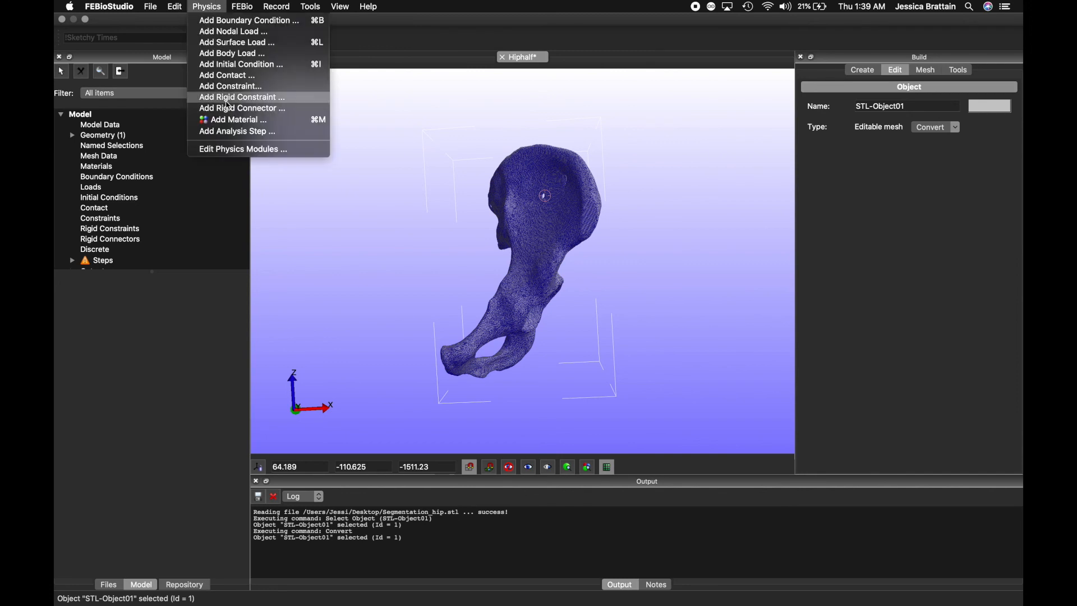
pyautogui.click(230, 120)
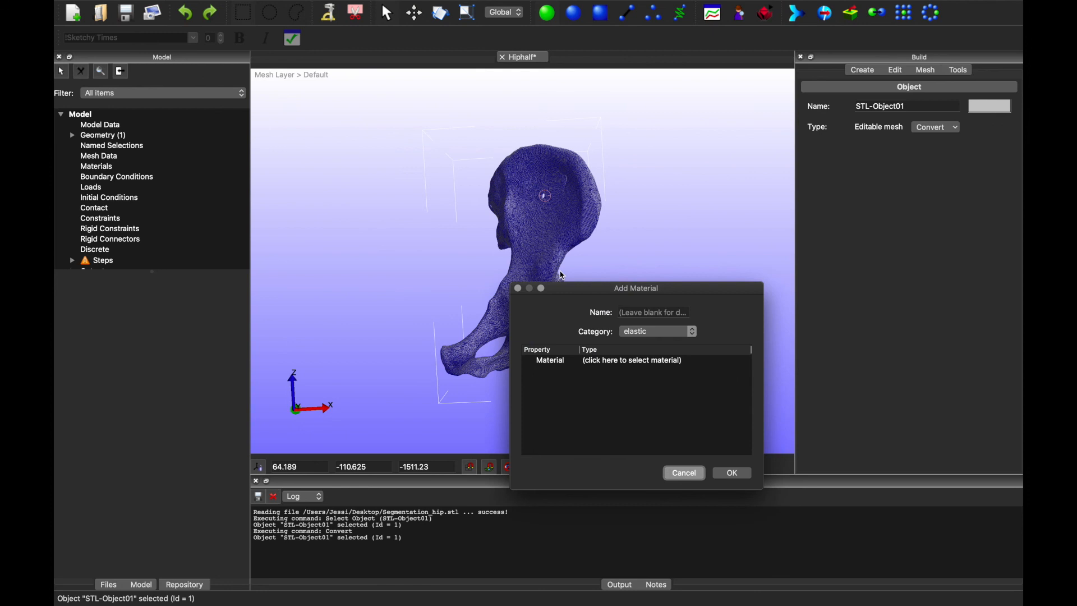
pyautogui.click(641, 361)
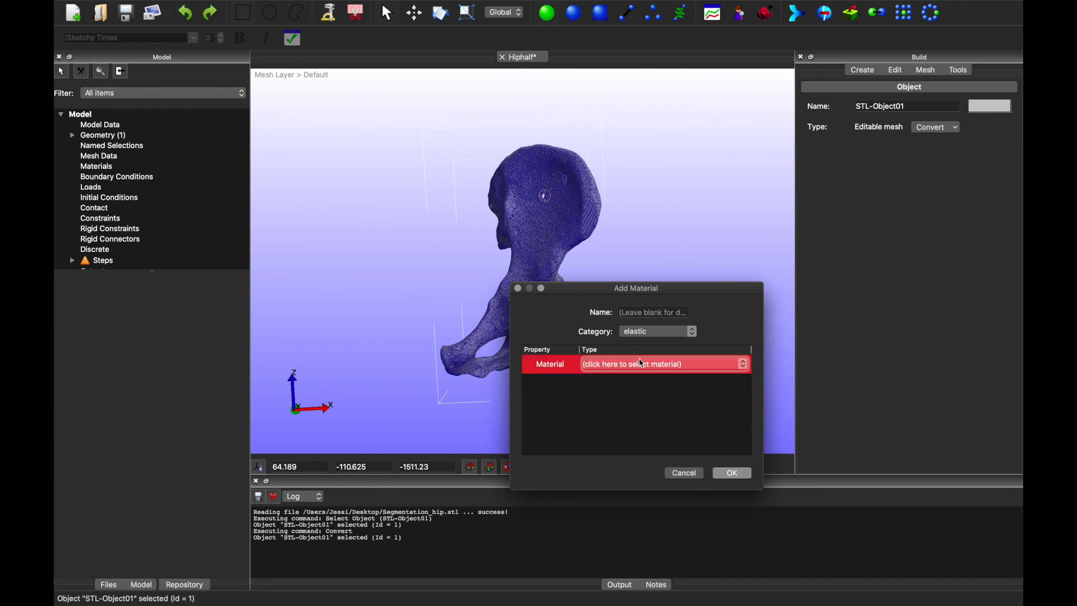
pyautogui.click(642, 364)
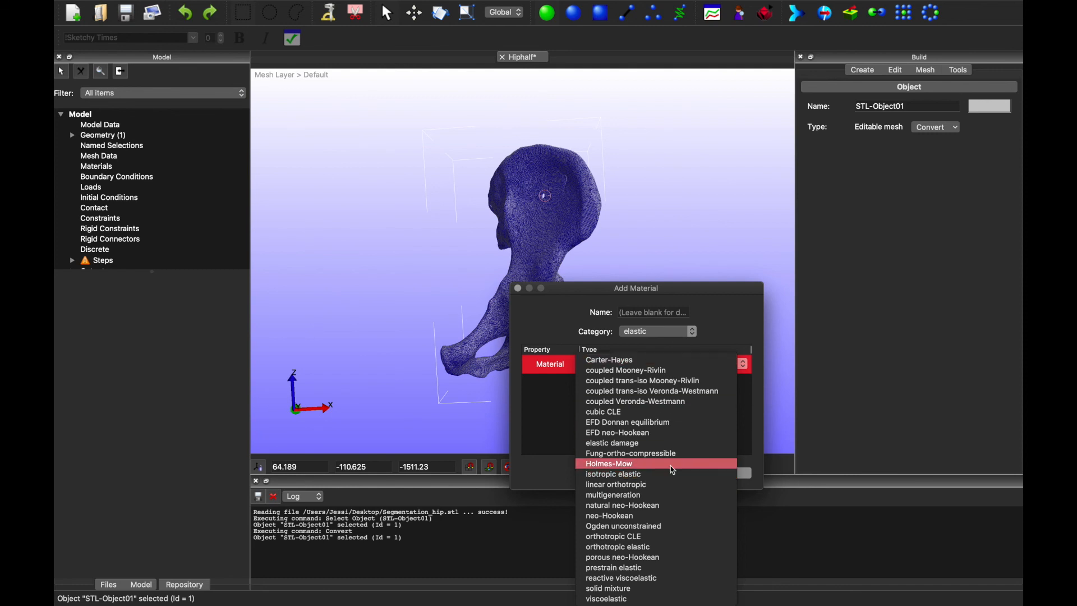
pyautogui.click(664, 335)
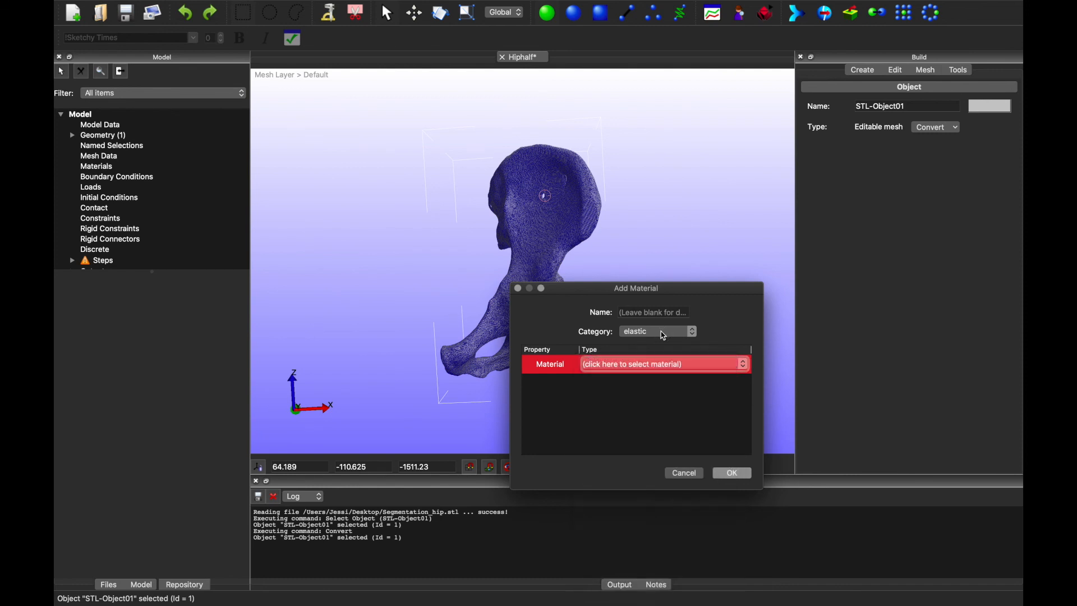
pyautogui.click(664, 336)
pyautogui.click(663, 333)
pyautogui.click(648, 365)
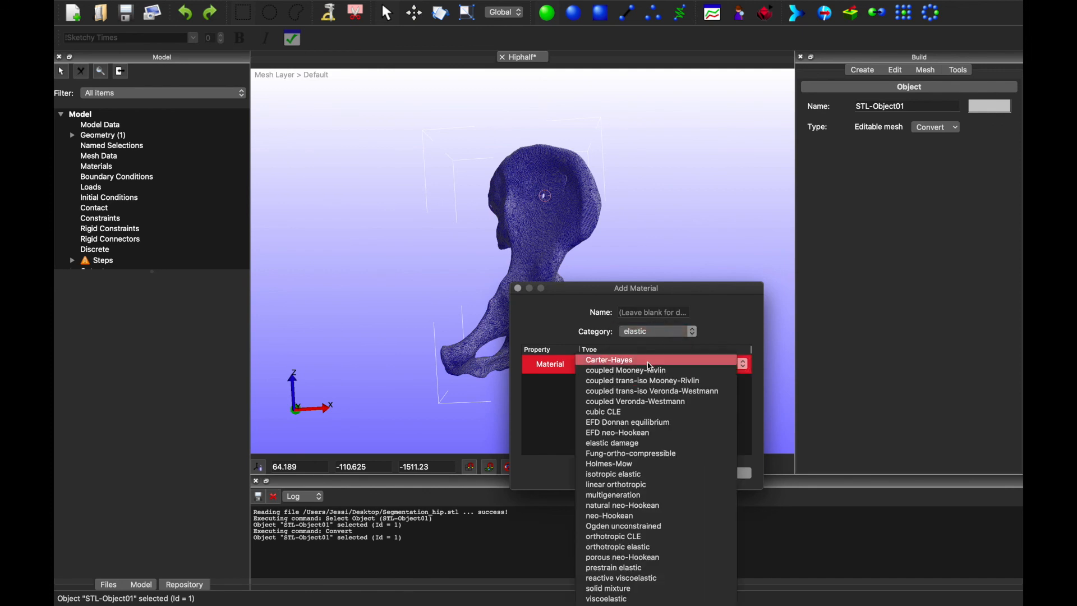
pyautogui.click(643, 477)
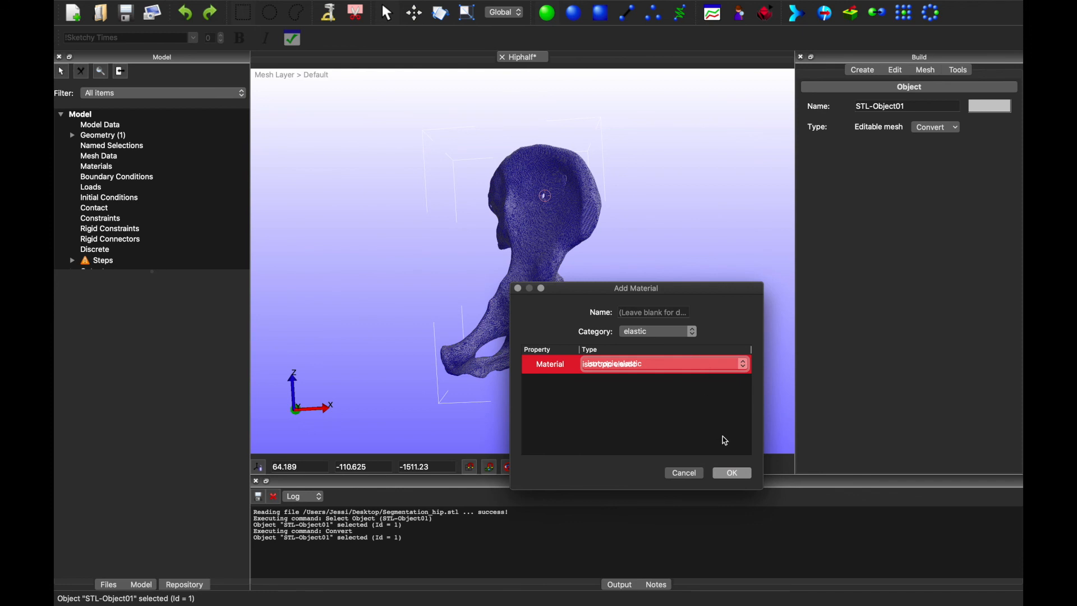
pyautogui.click(732, 474)
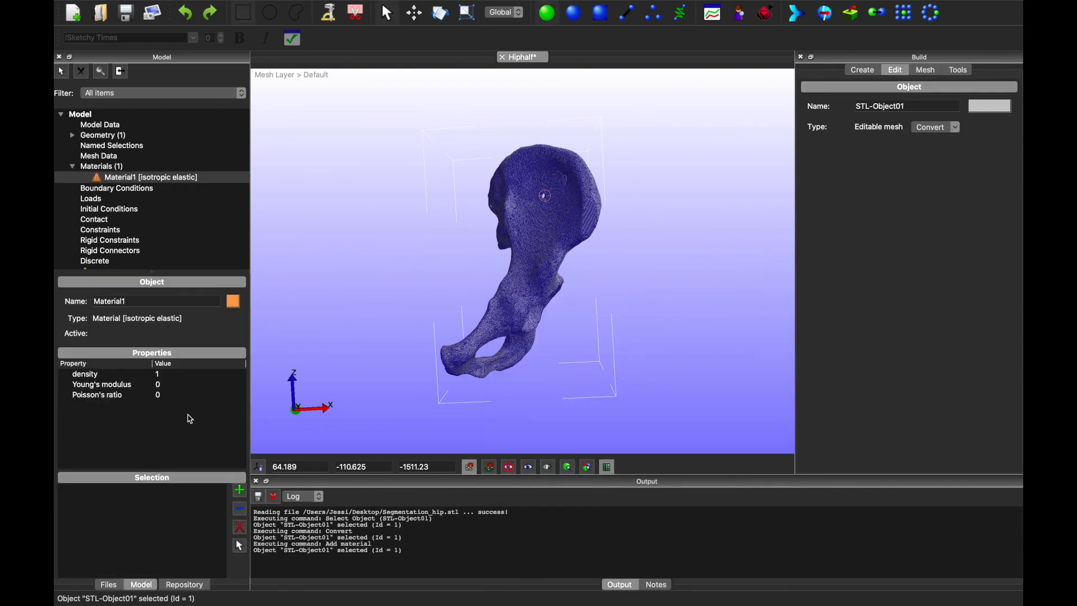
# - Set the isotropic elastic material's Young's modulus to 17000, Poisson's ratio to 0.3 and density to 7
pyautogui.doubleClick(161, 374)
pyautogui.doubleClick(161, 385)
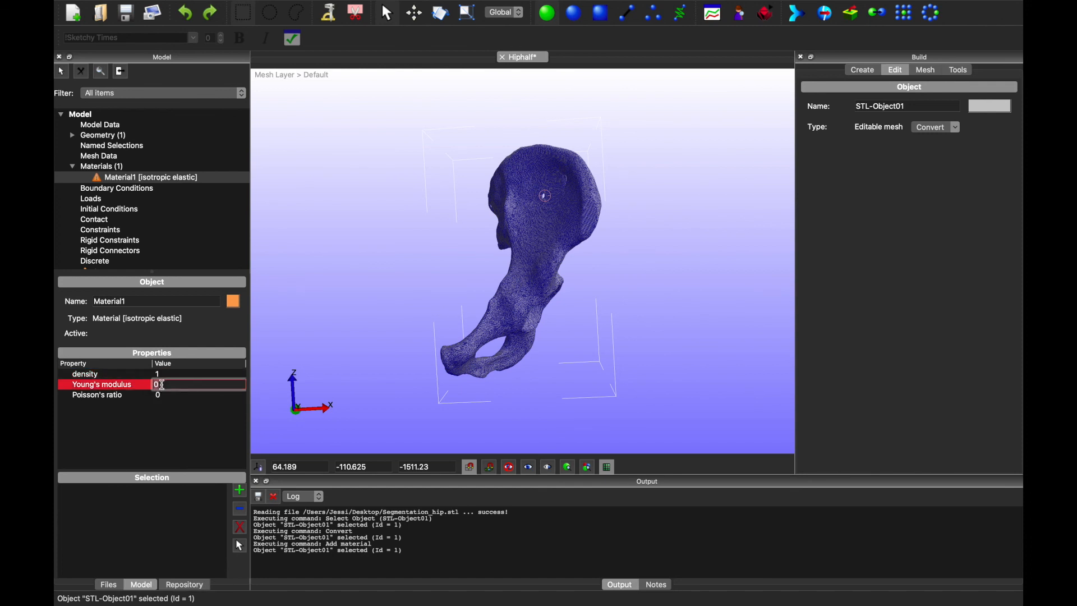
pyautogui.write('17000')
pyautogui.click(171, 394)
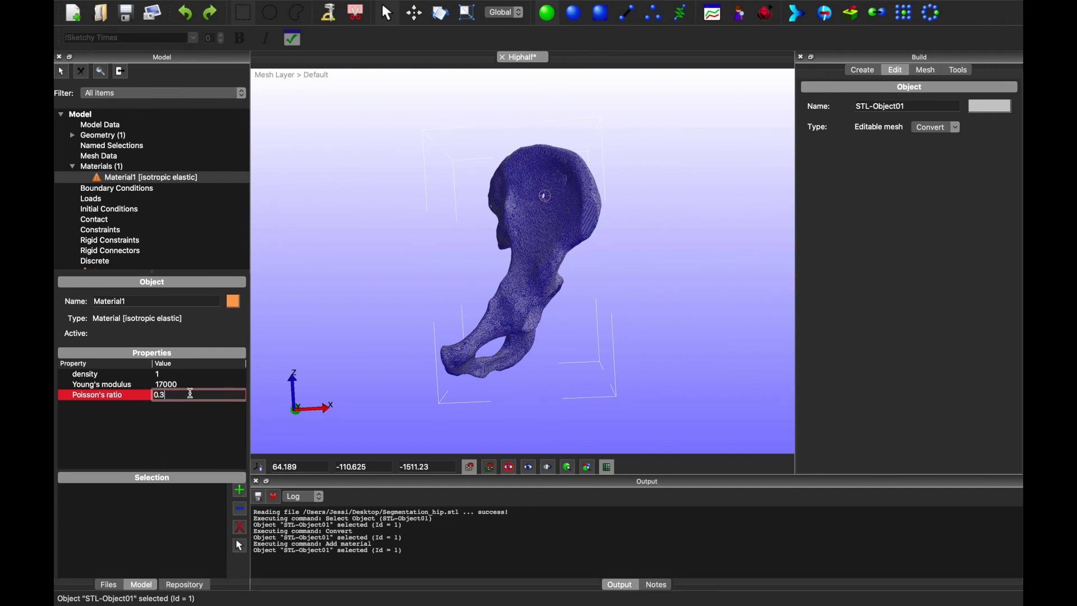
pyautogui.write('0.3')
pyautogui.click(185, 374)
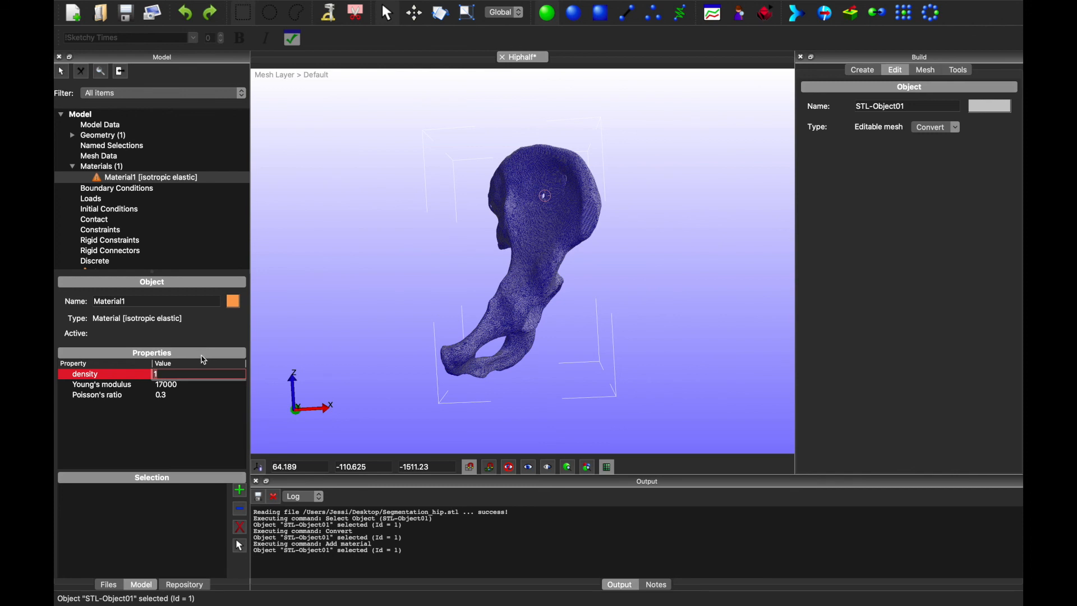
pyautogui.write('7')
pyautogui.click(201, 416)
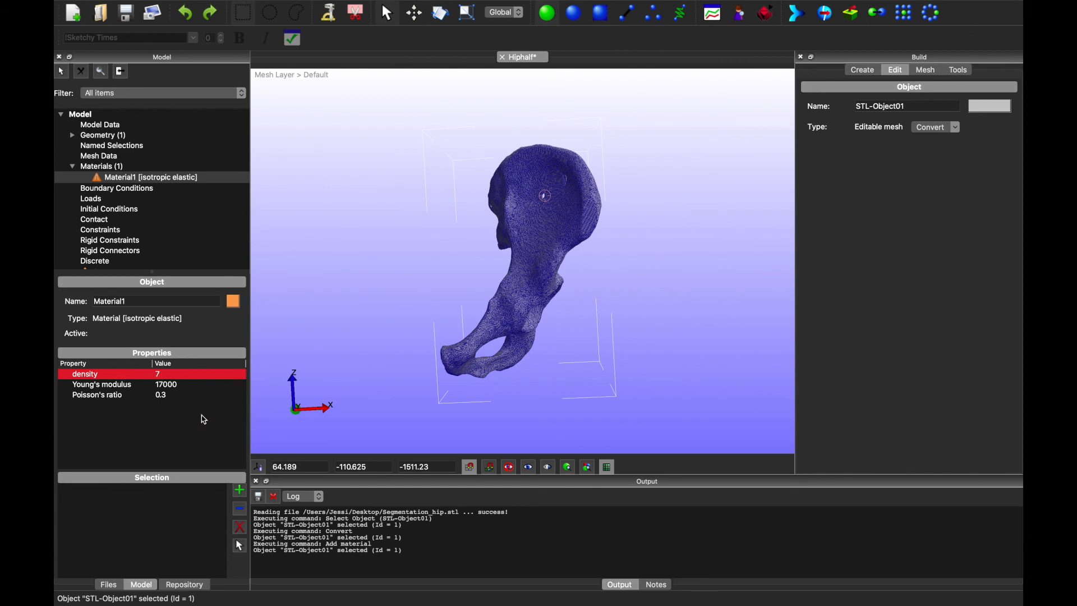
pyautogui.moveTo(346, 291); pyautogui.dragTo(417, 294)
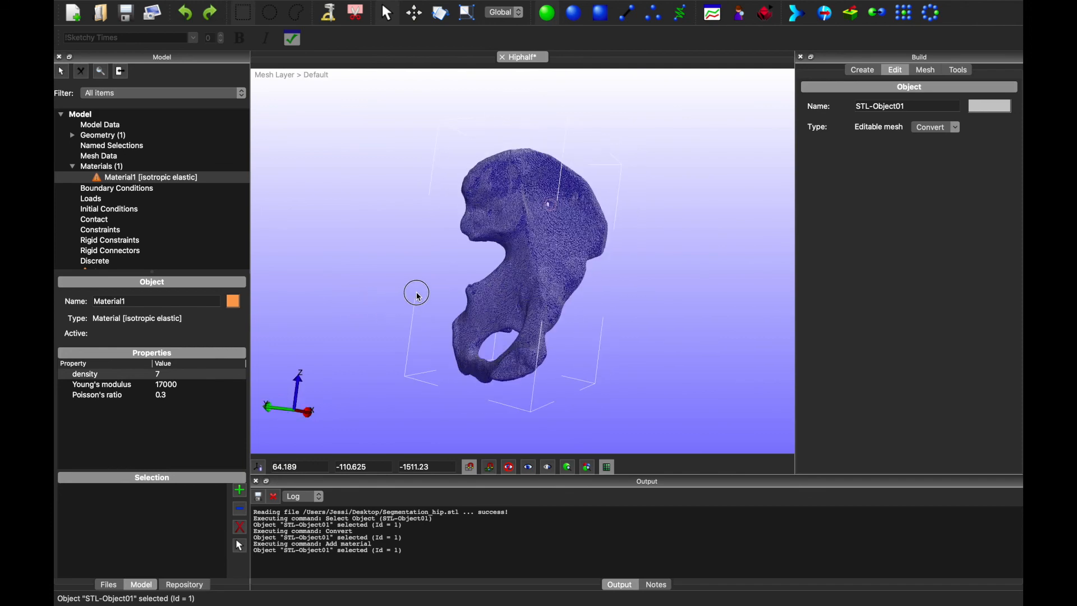
pyautogui.moveTo(418, 296); pyautogui.dragTo(416, 295)
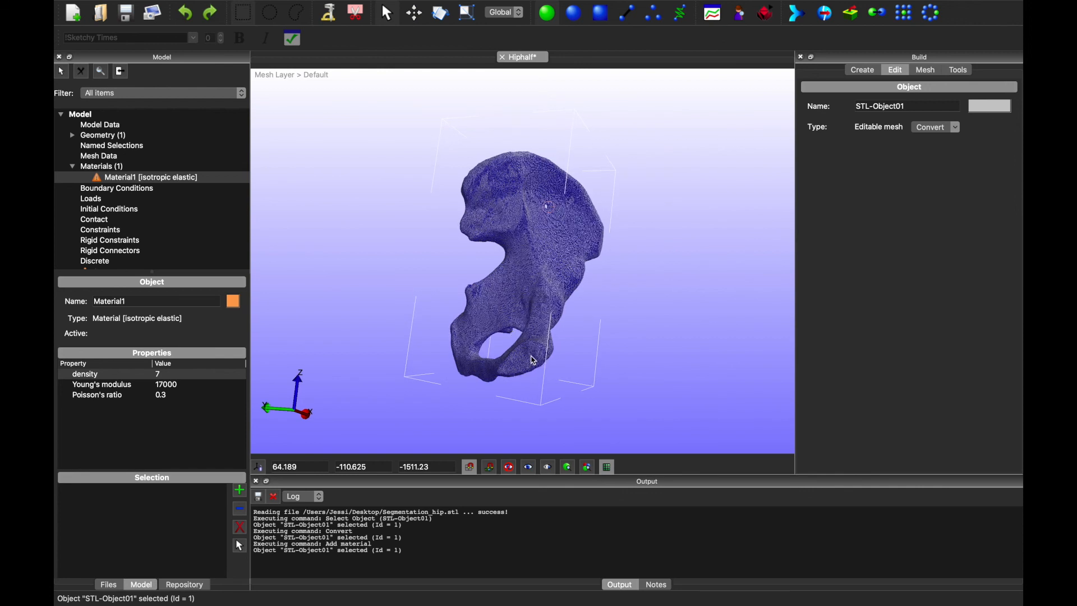
pyautogui.moveTo(375, 301)
pyautogui.mouseDown()
pyautogui.moveTo(377, 324)
pyautogui.moveTo(380, 315)
pyautogui.mouseUp()
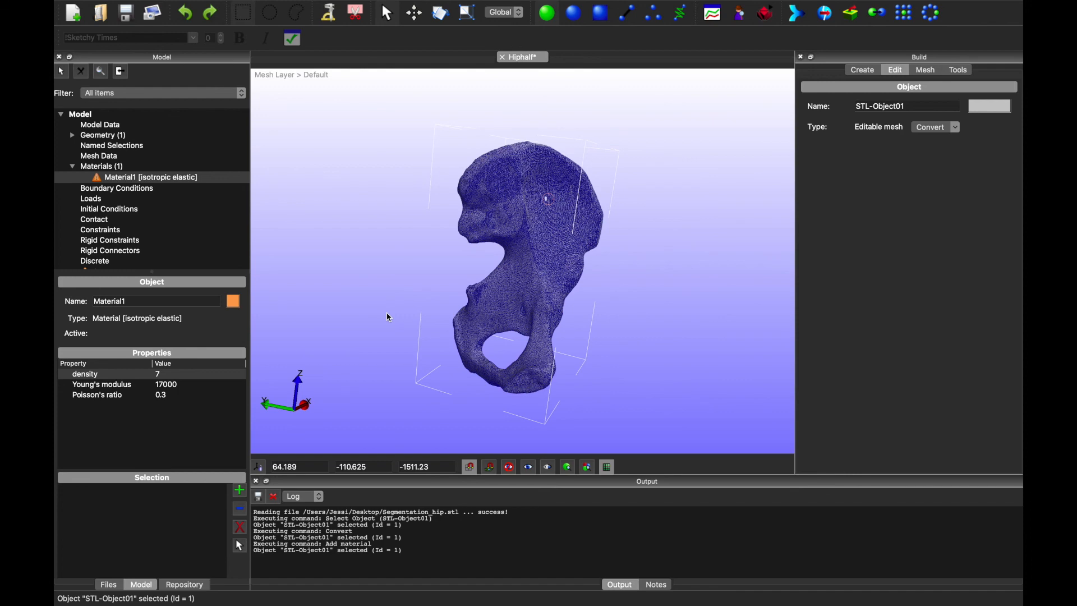